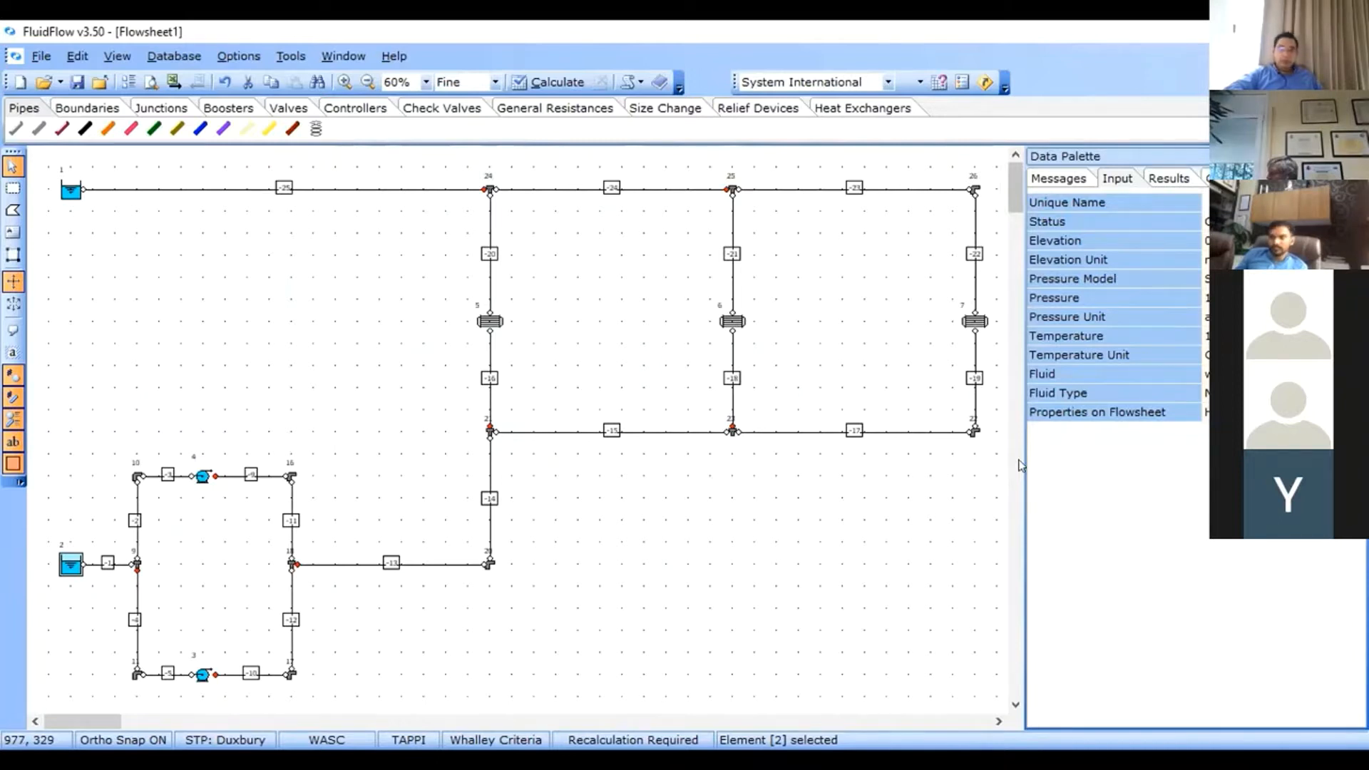
Choose a pressure model for the lower reservoir, element 2.
left_click(1204, 241)
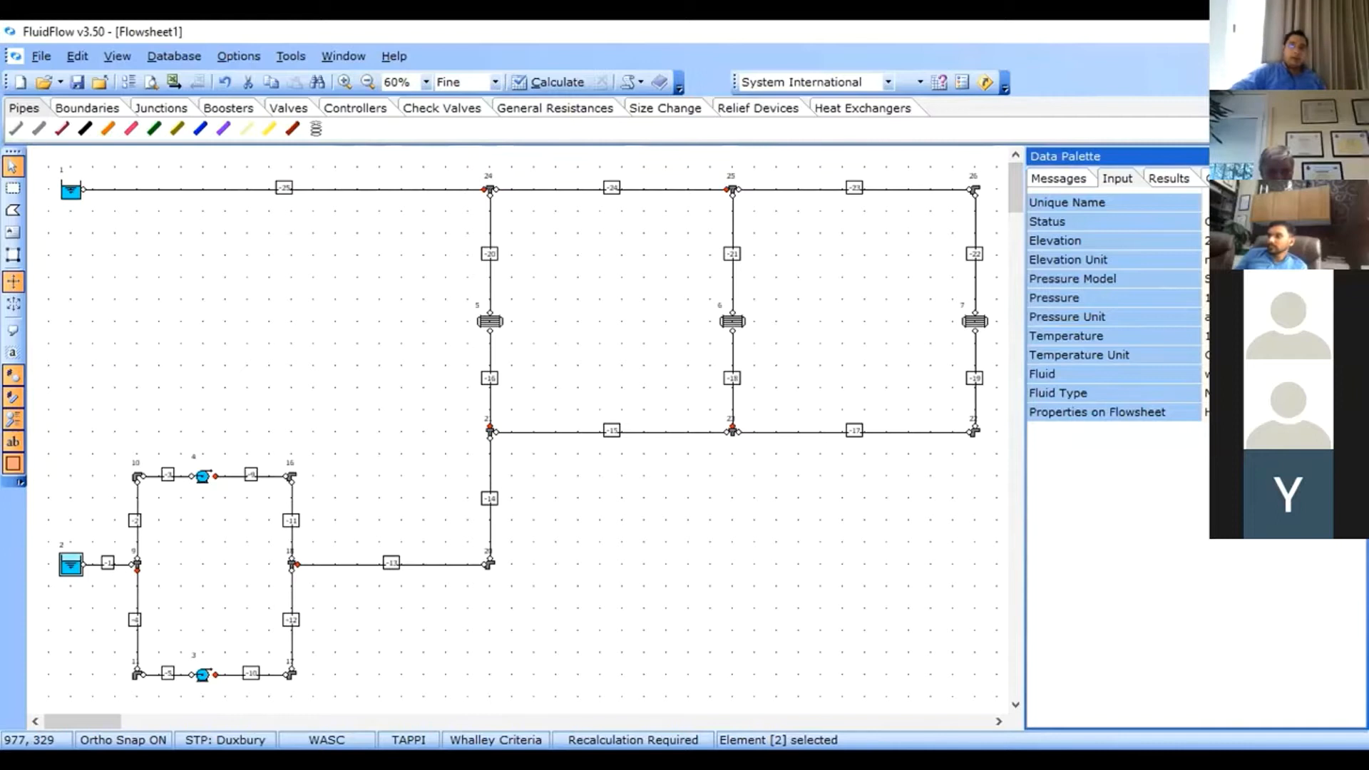
left_click(1207, 279)
left_click(1357, 278)
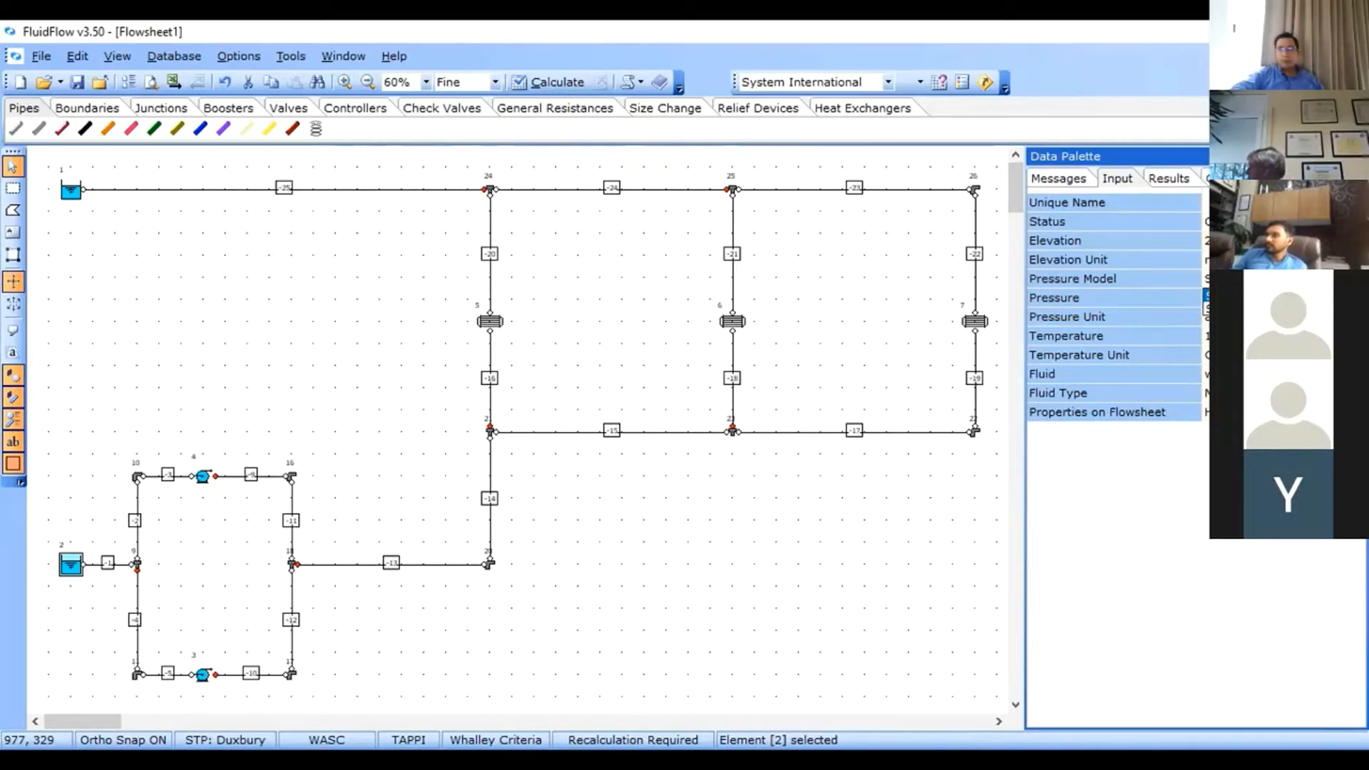
left_click(1255, 295)
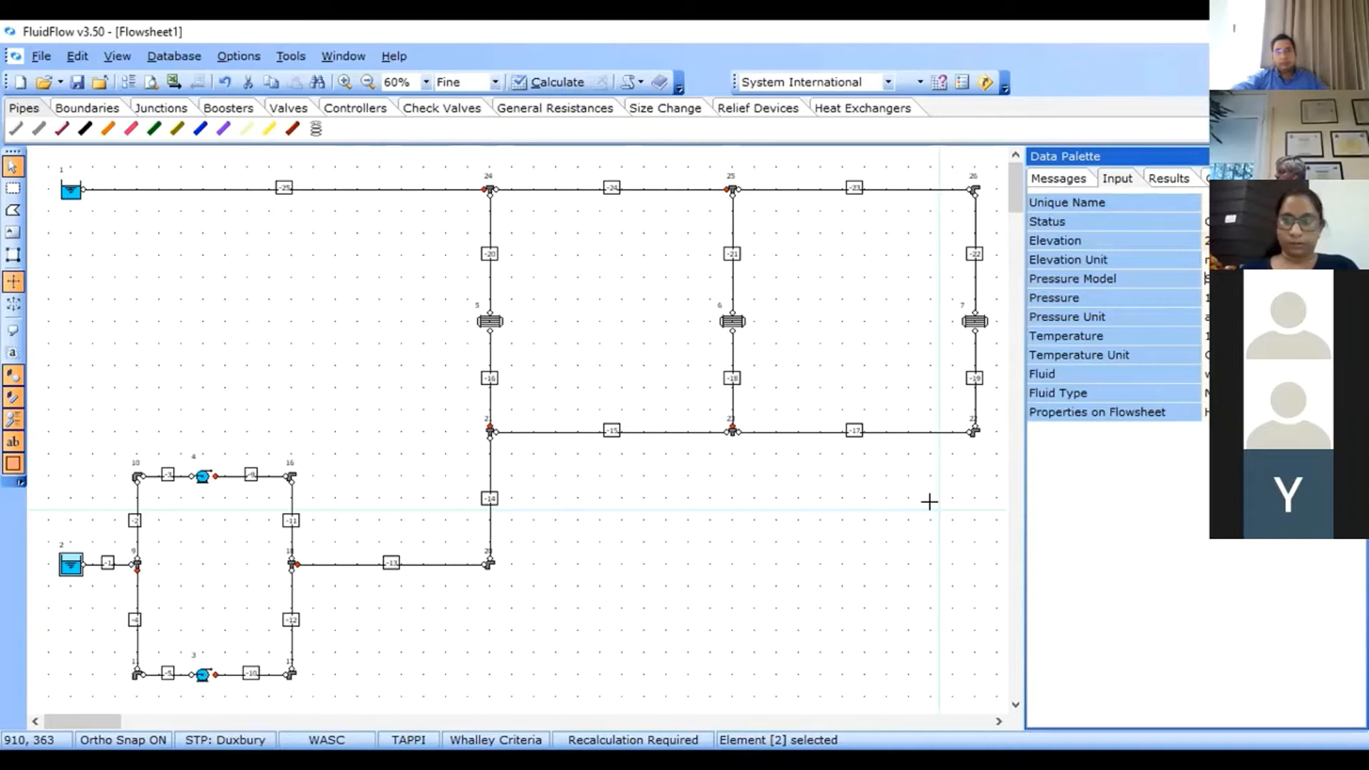
Select the upper reservoir, element 1, set its elevation to 1 and choose its pressure model.
left_click(69, 191)
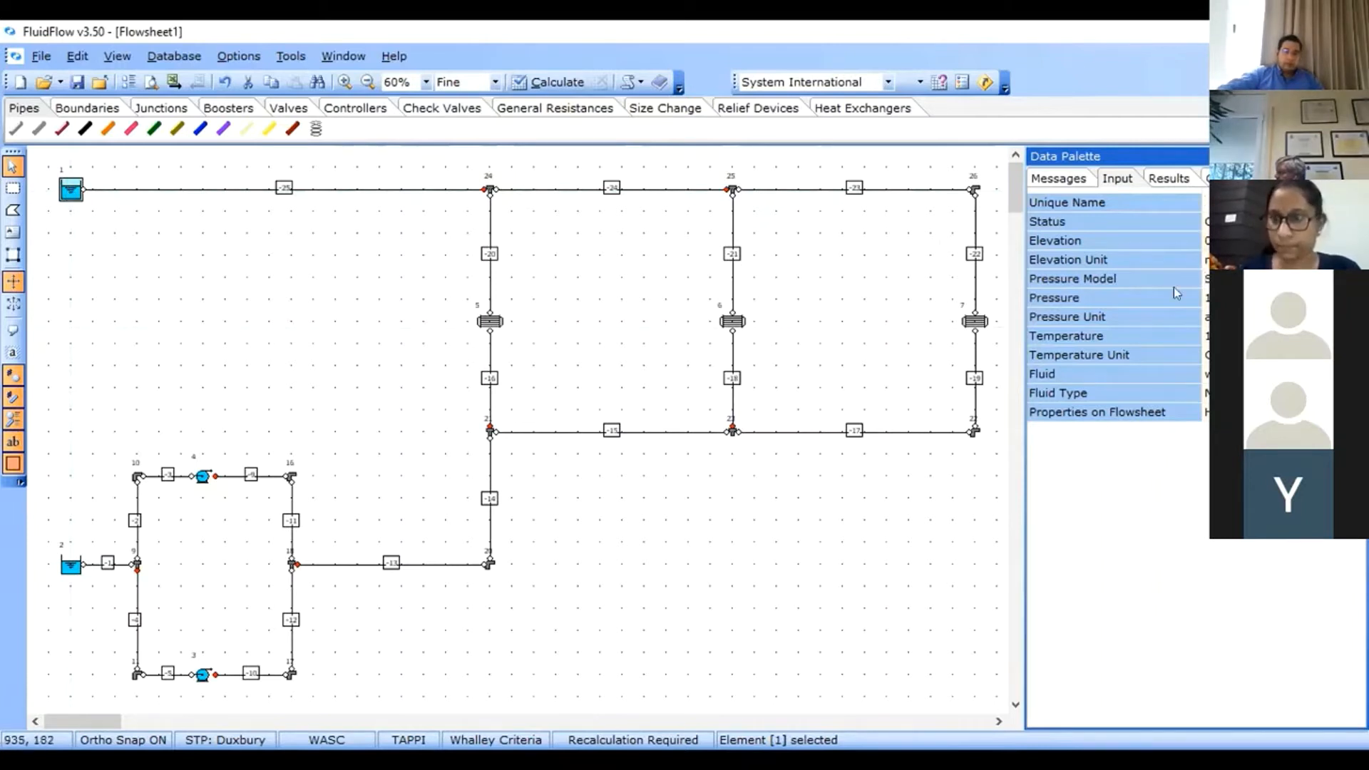
type("1")
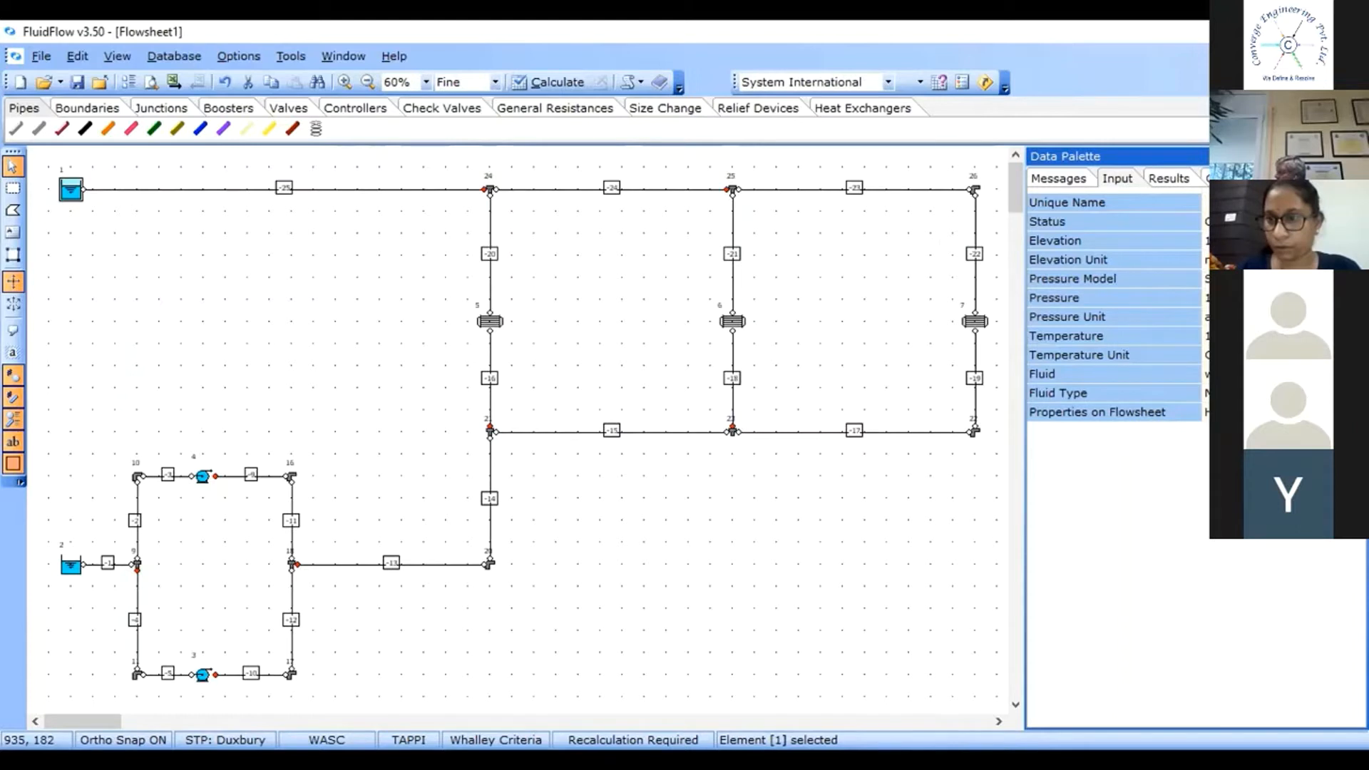
left_click(1248, 278)
left_click(1358, 278)
left_click(1269, 295)
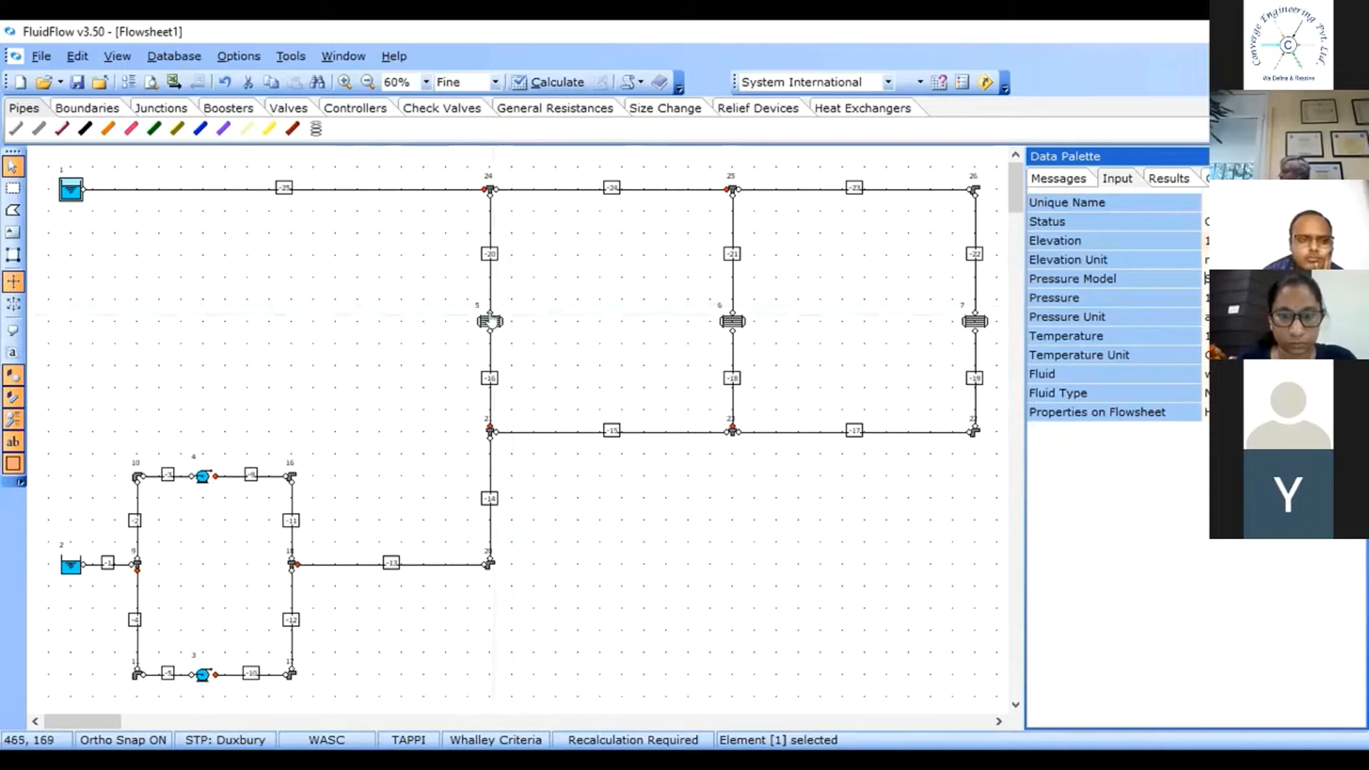
Select the three heat exchangers 5, 6 and 7 and change their pressure loss model.
left_click(490, 321)
left_click(732, 320, "shift")
left_click(975, 320, "shift")
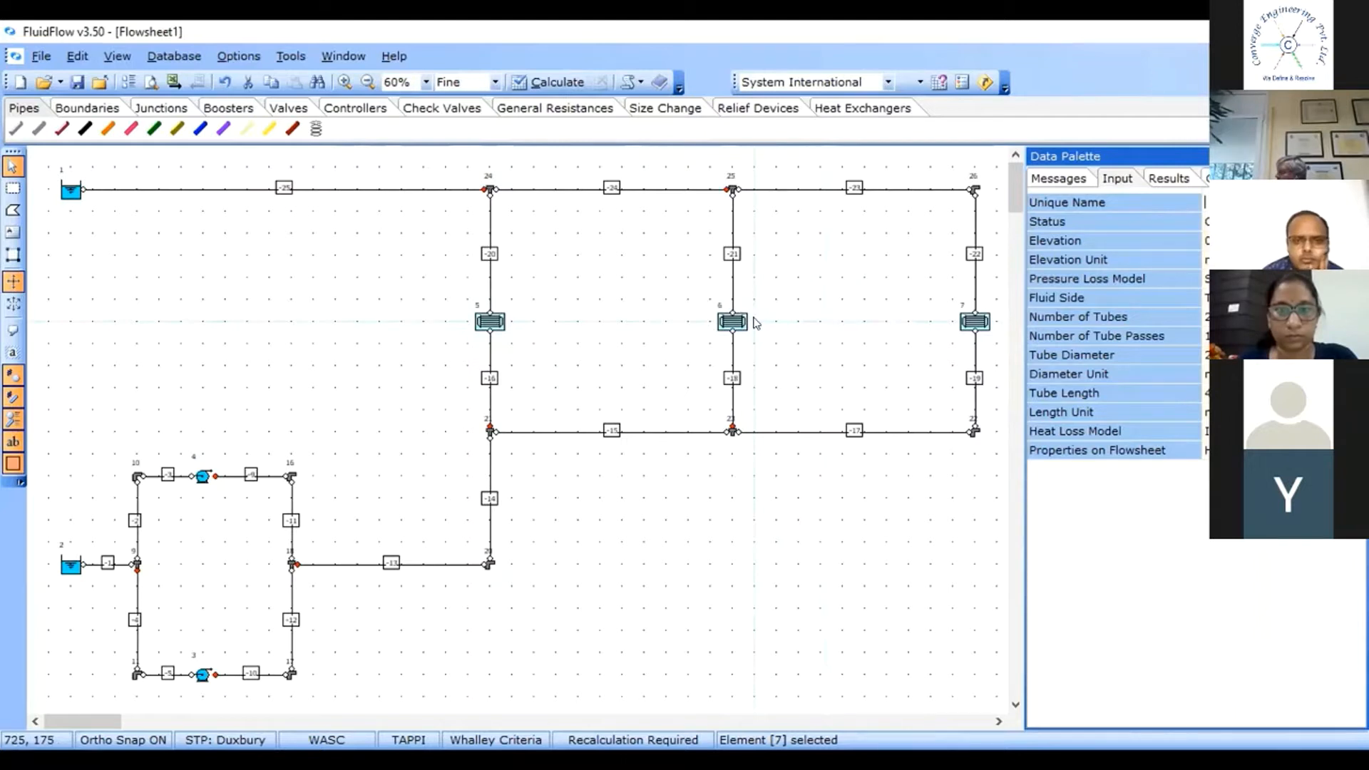
left_click(1241, 240)
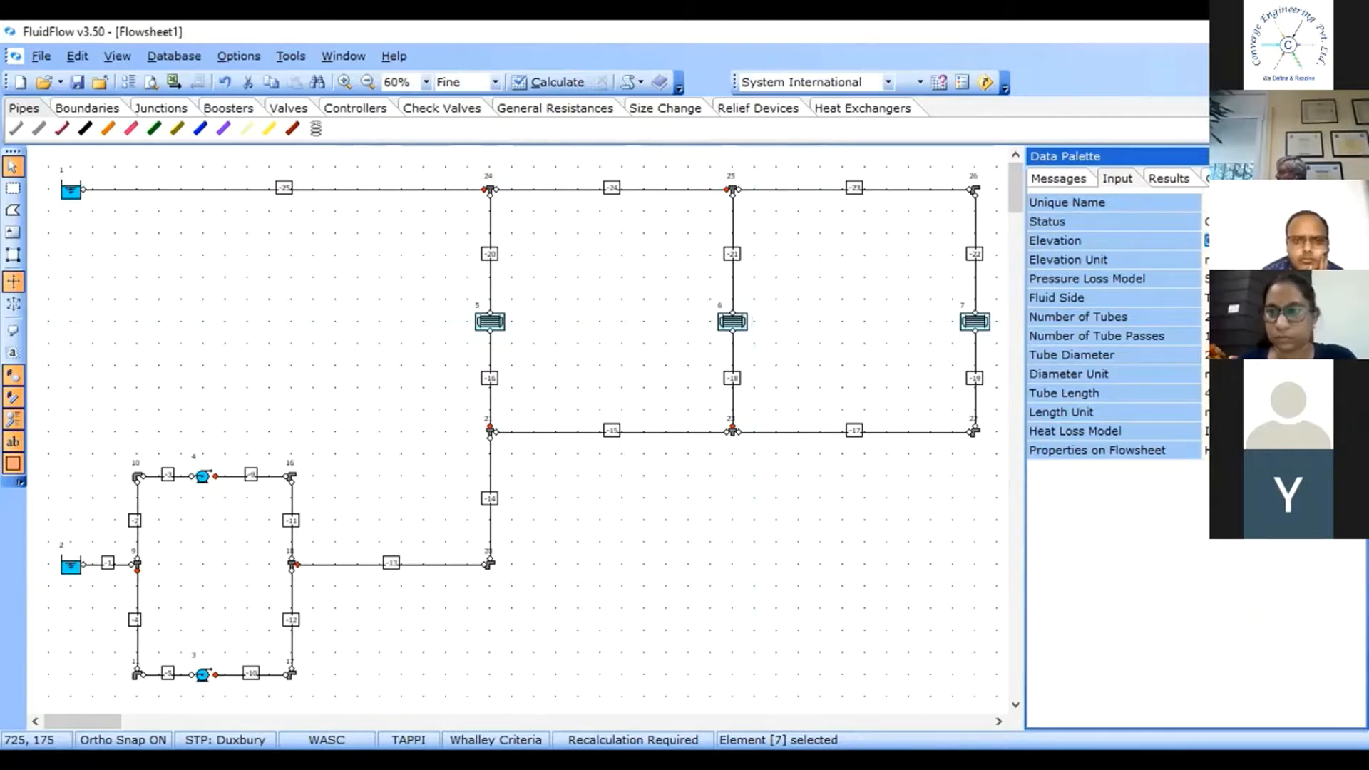
left_click(1241, 279)
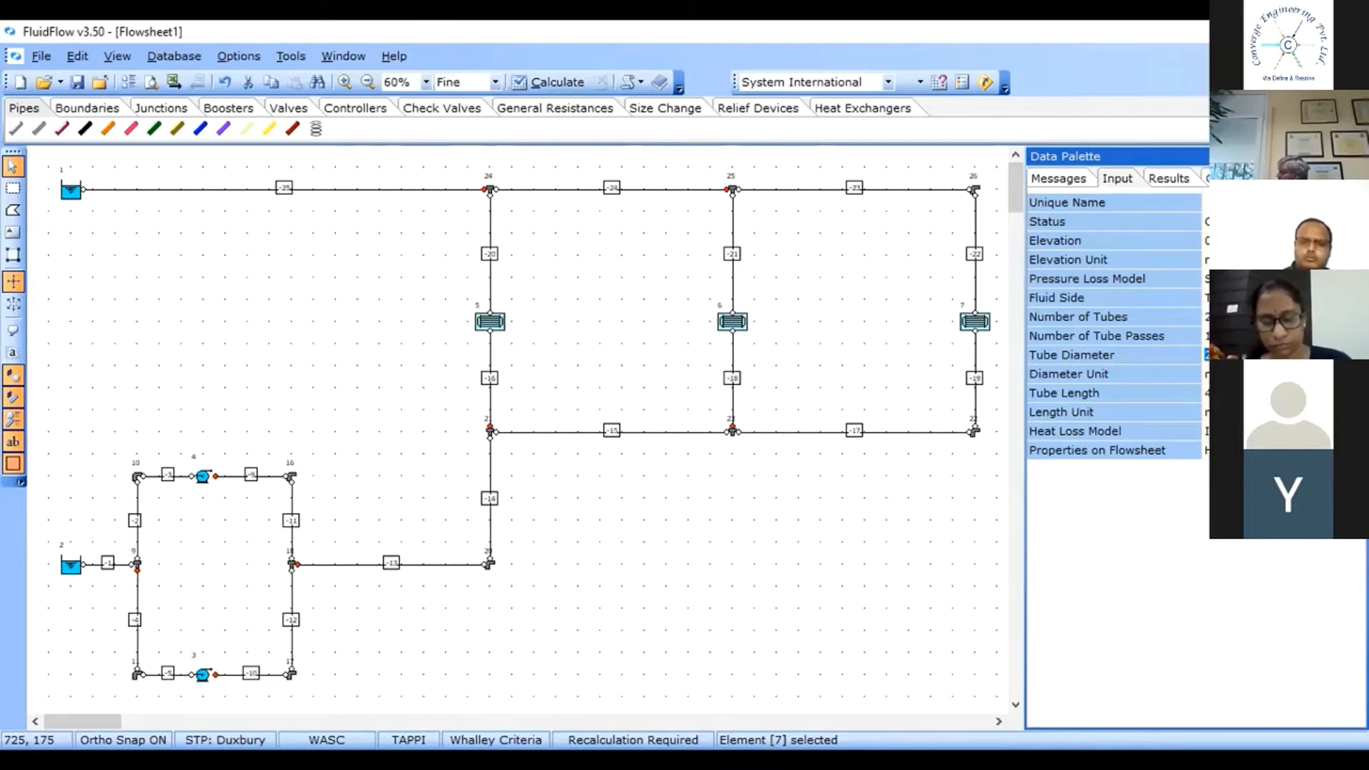
left_click(1205, 393)
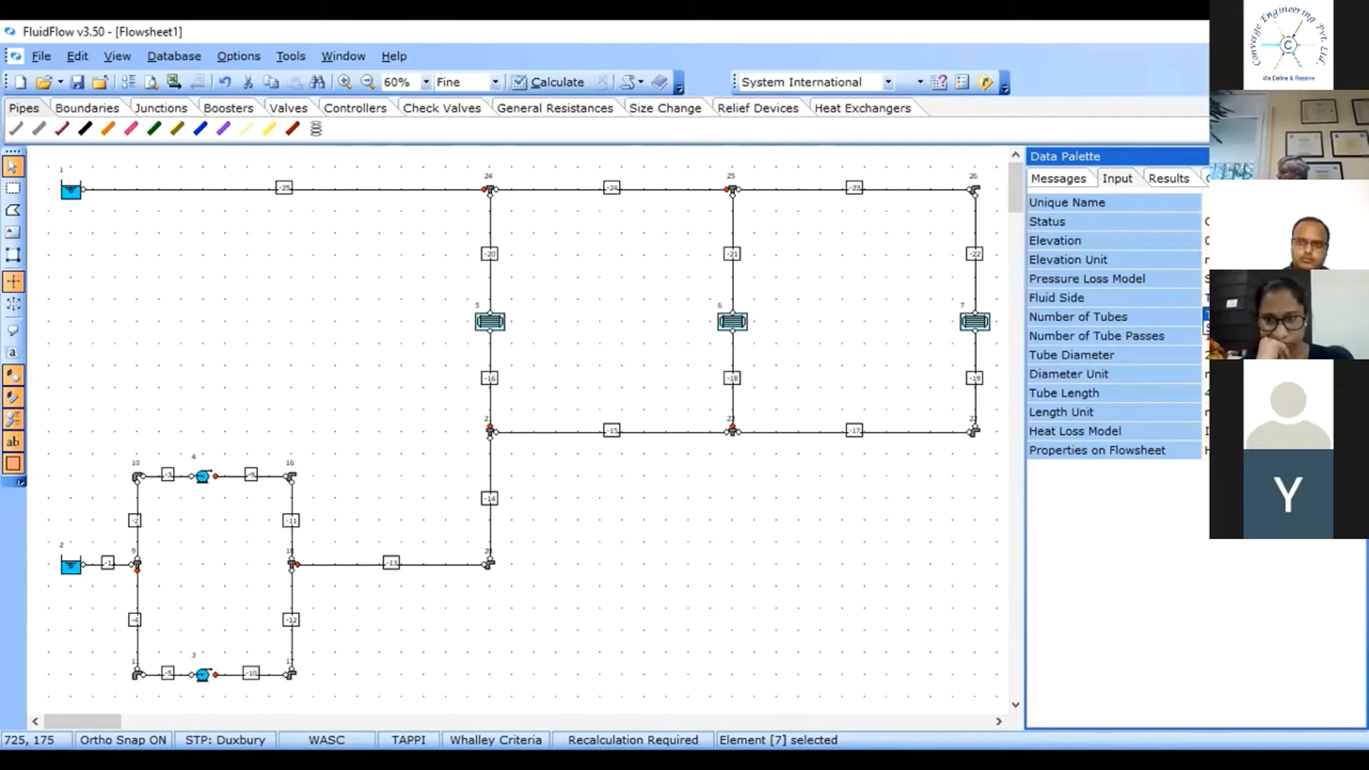
left_click(1233, 329)
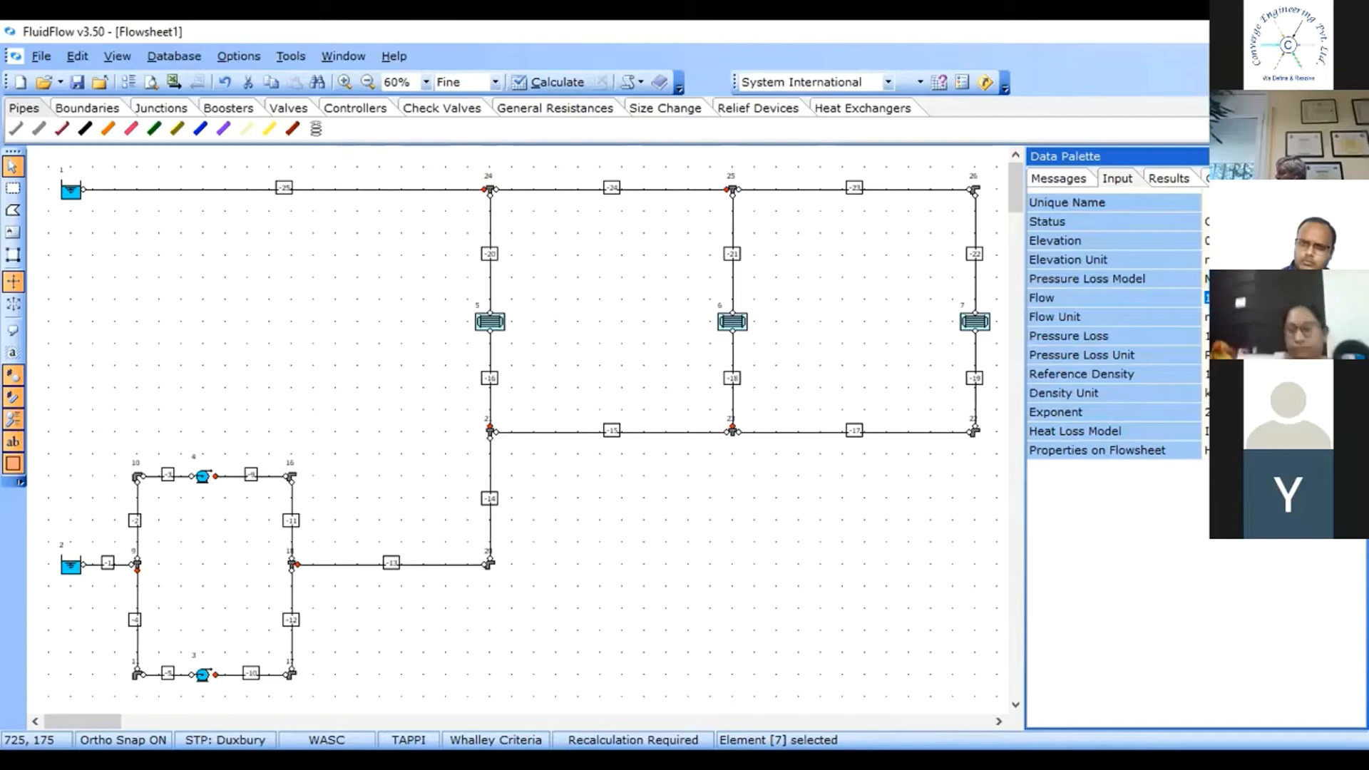
Choose a pressure loss unit for the heat exchangers and enter a value of 1.
left_click(1358, 355)
scroll(1283, 420, "up", 4)
left_click(1269, 386)
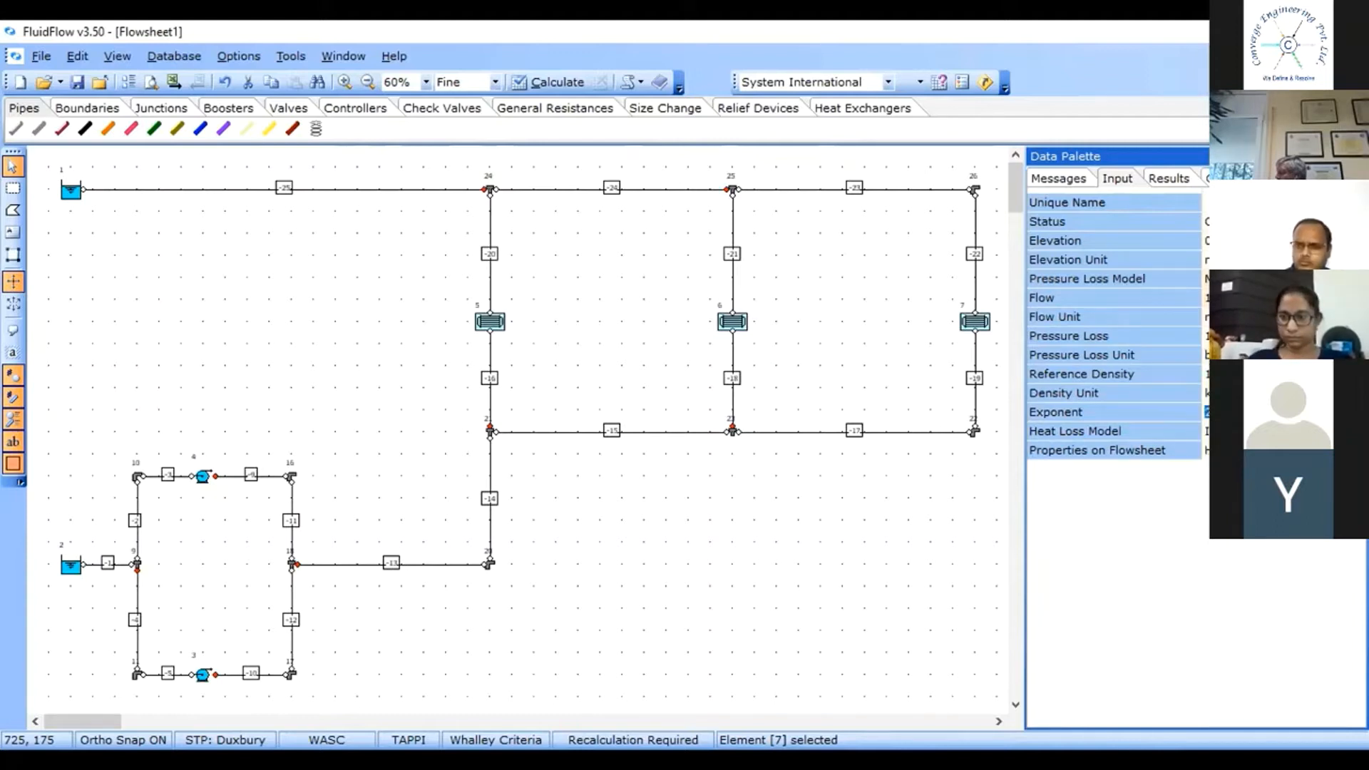
type("1")
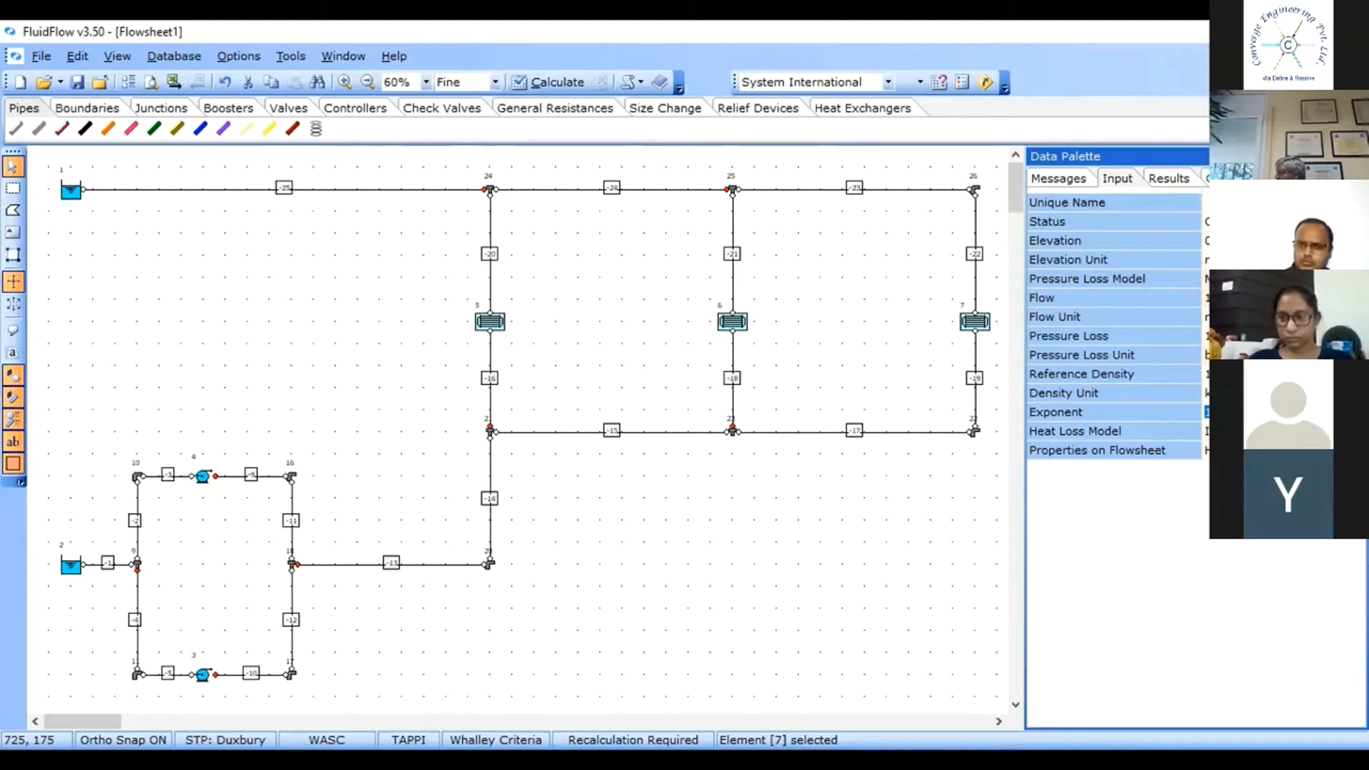
Switch the heat exchangers' pressure loss model to a constant pressure loss and pick its pressure loss unit.
left_click(1283, 279)
left_click(1358, 279)
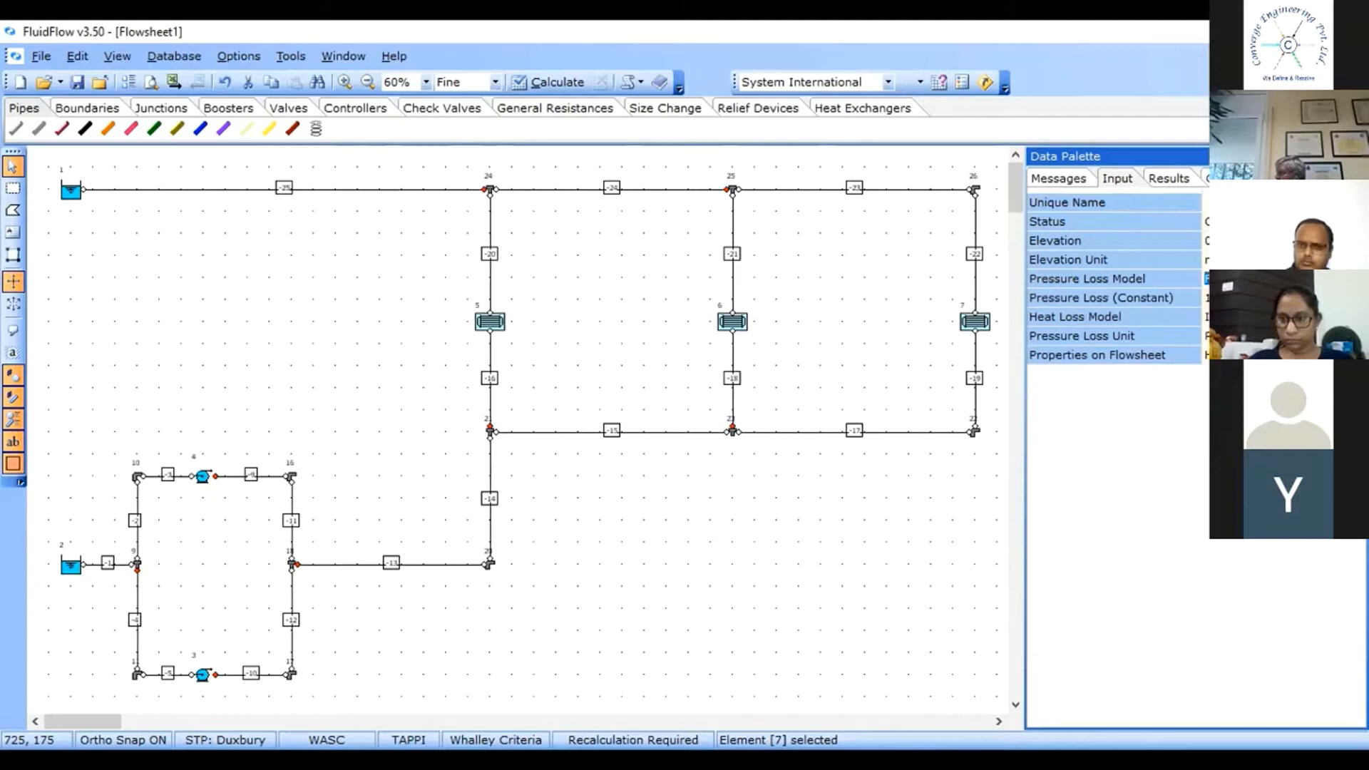
left_click(1248, 336)
left_click(1358, 335)
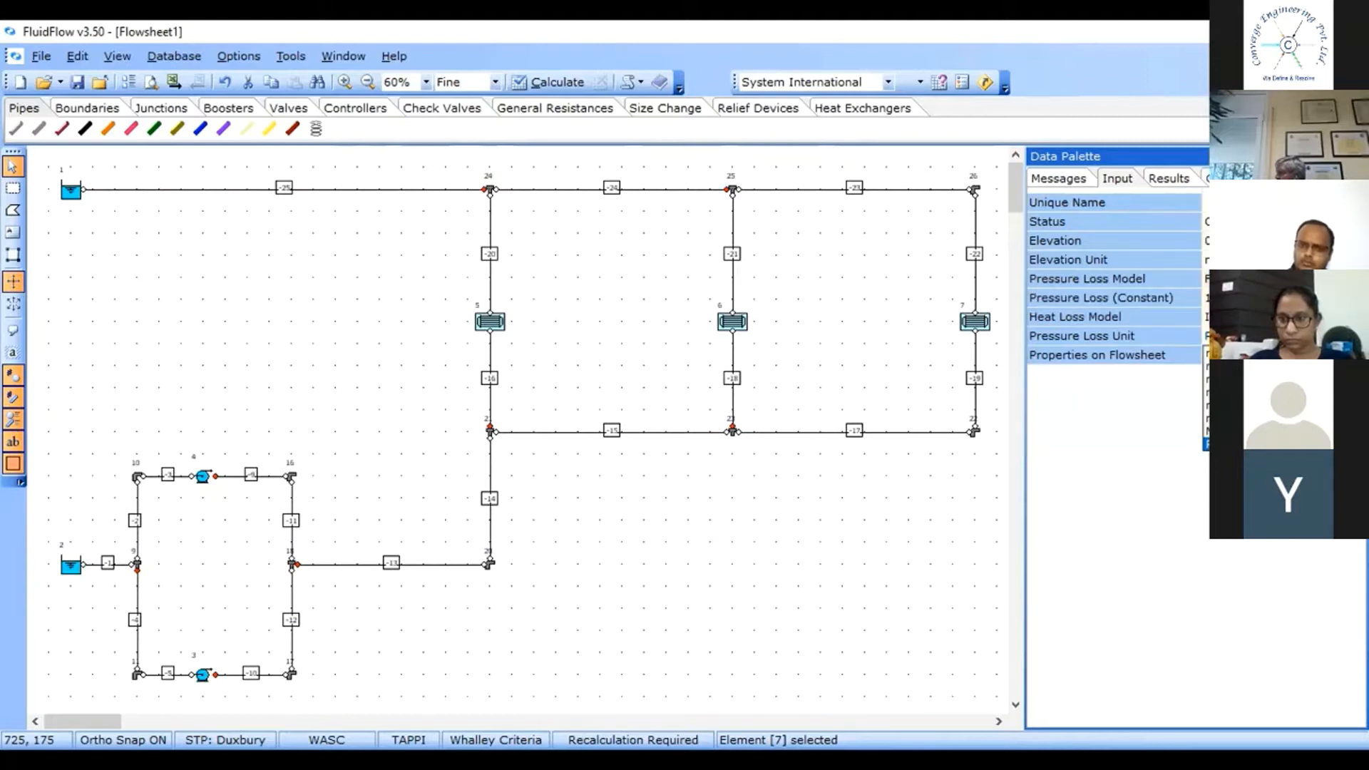
scroll(1283, 400, "up", 5)
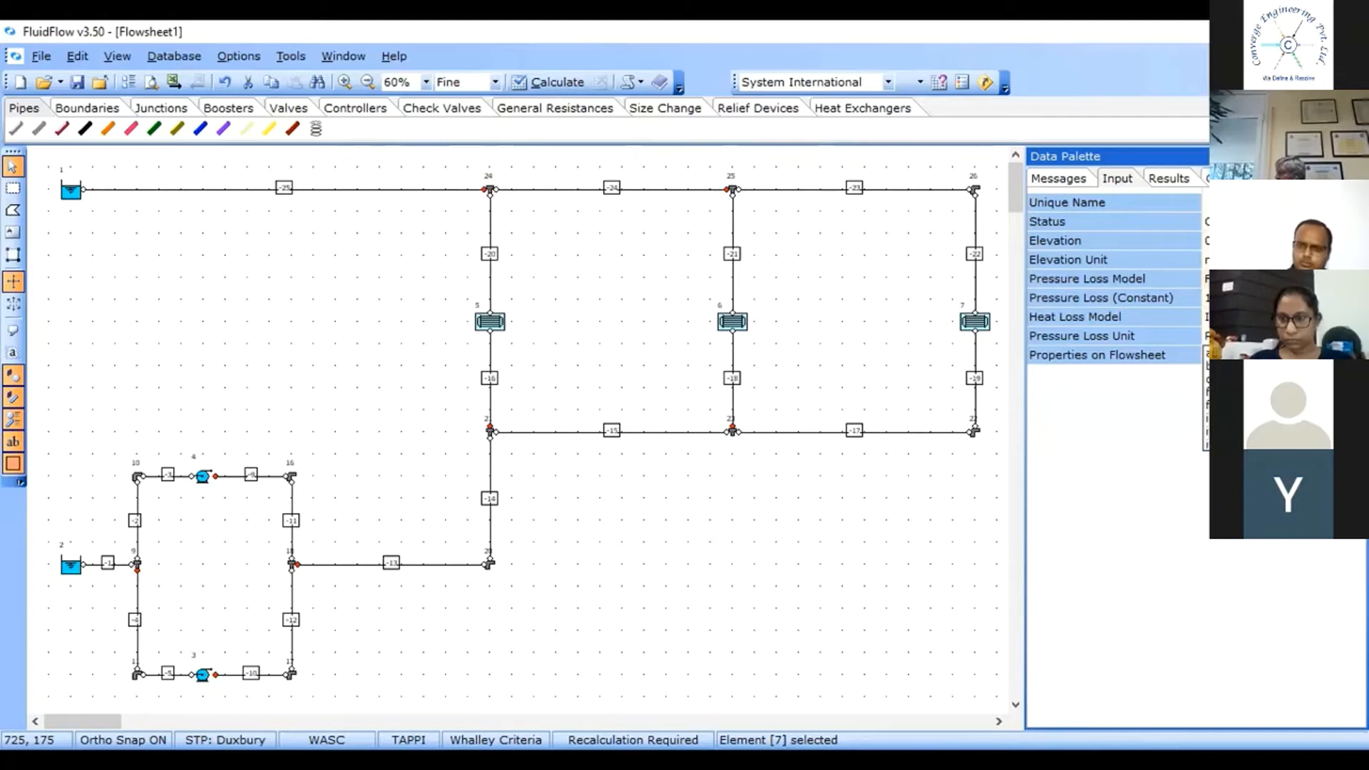
left_click(1283, 366)
left_click(1247, 336)
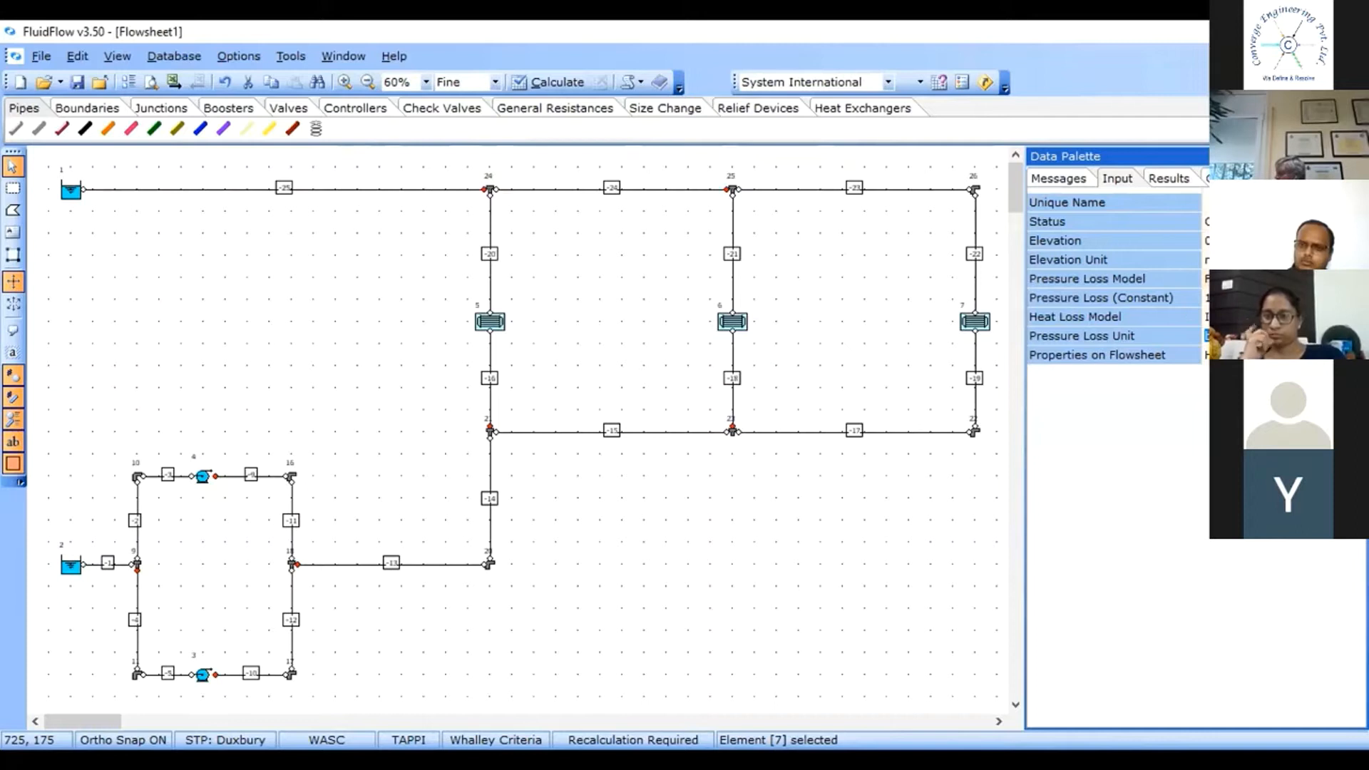
Choose a heat loss model for the selected heat exchangers.
left_click(1154, 315)
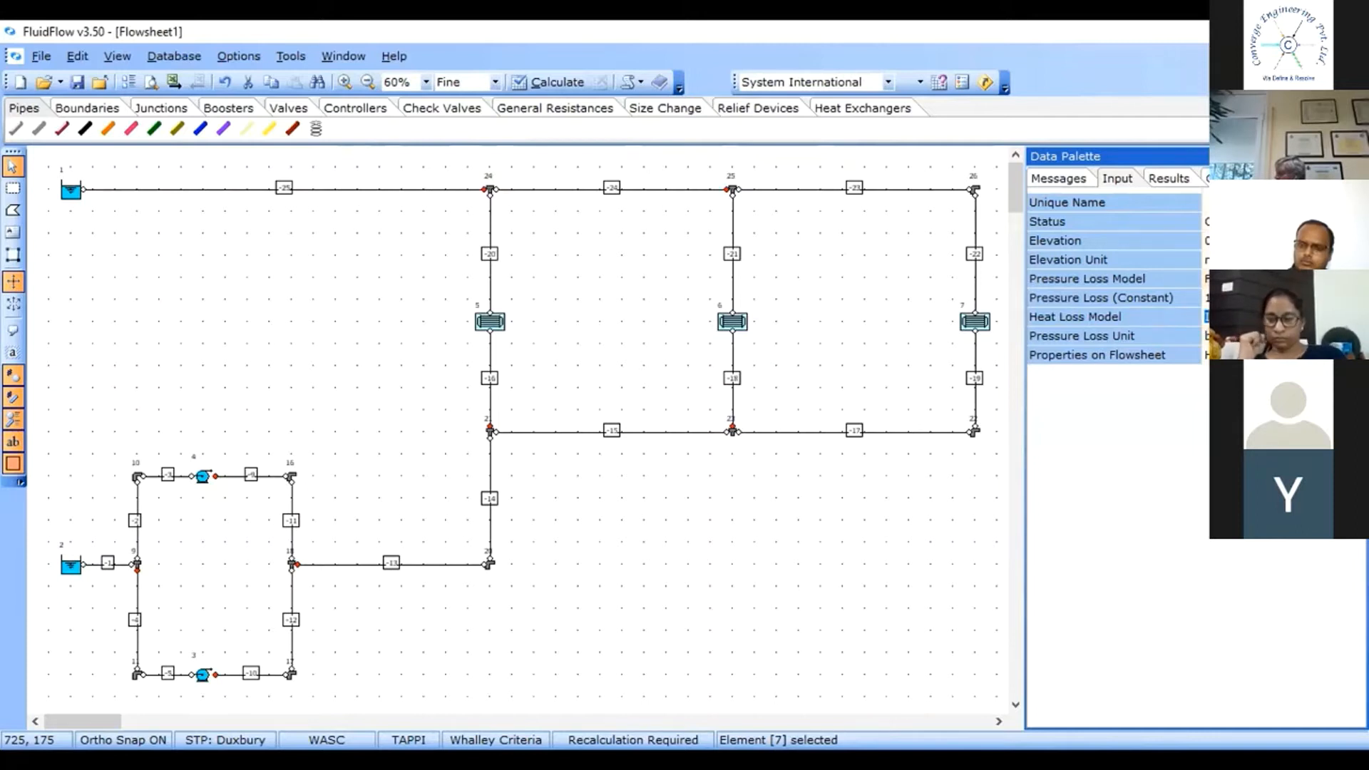
left_click(1358, 317)
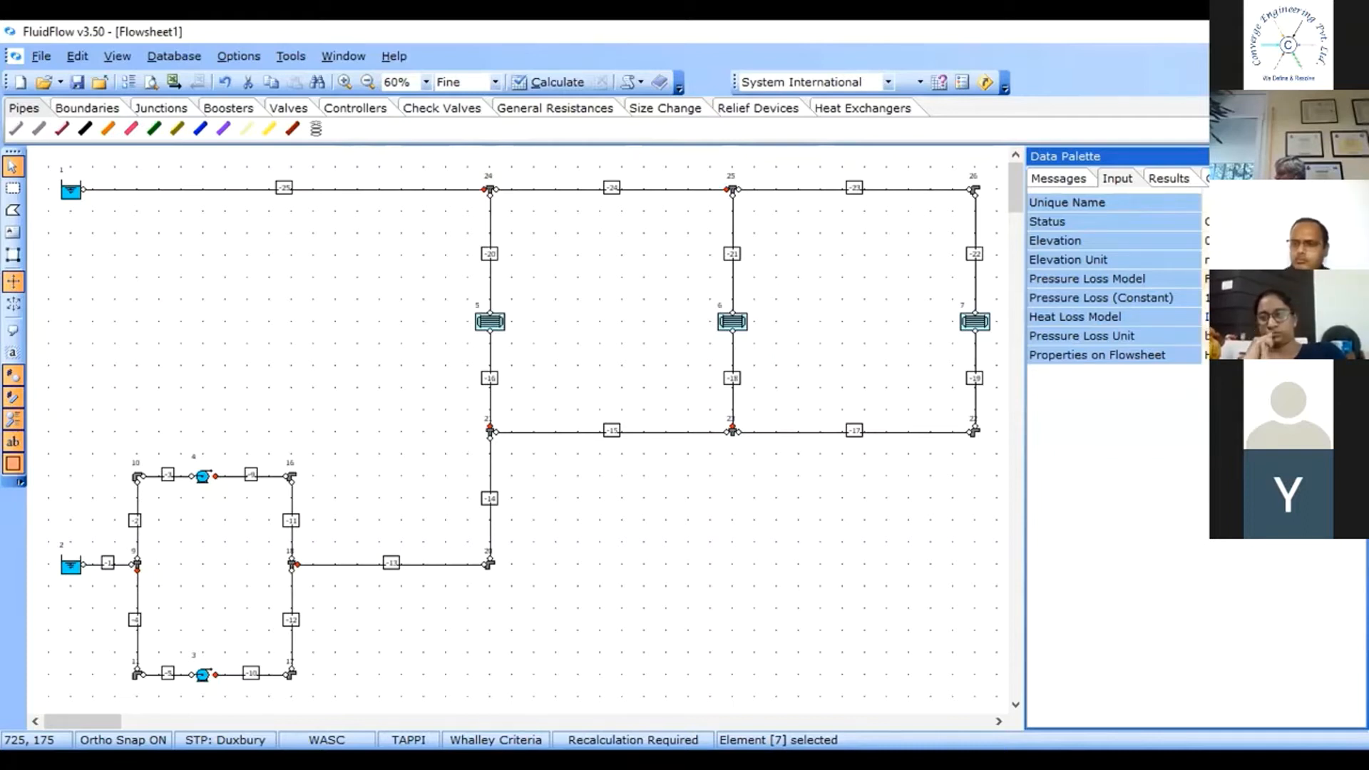
left_click(1340, 333)
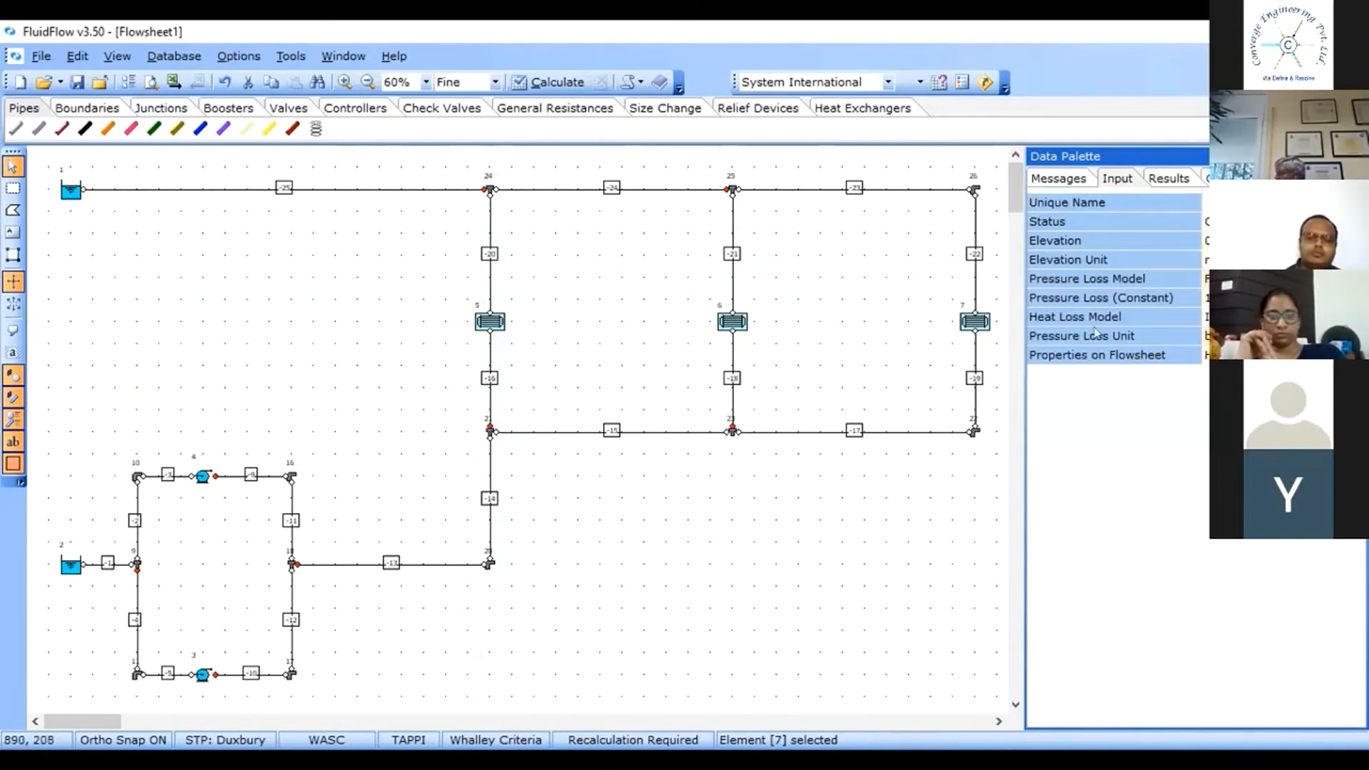
left_click(1283, 317)
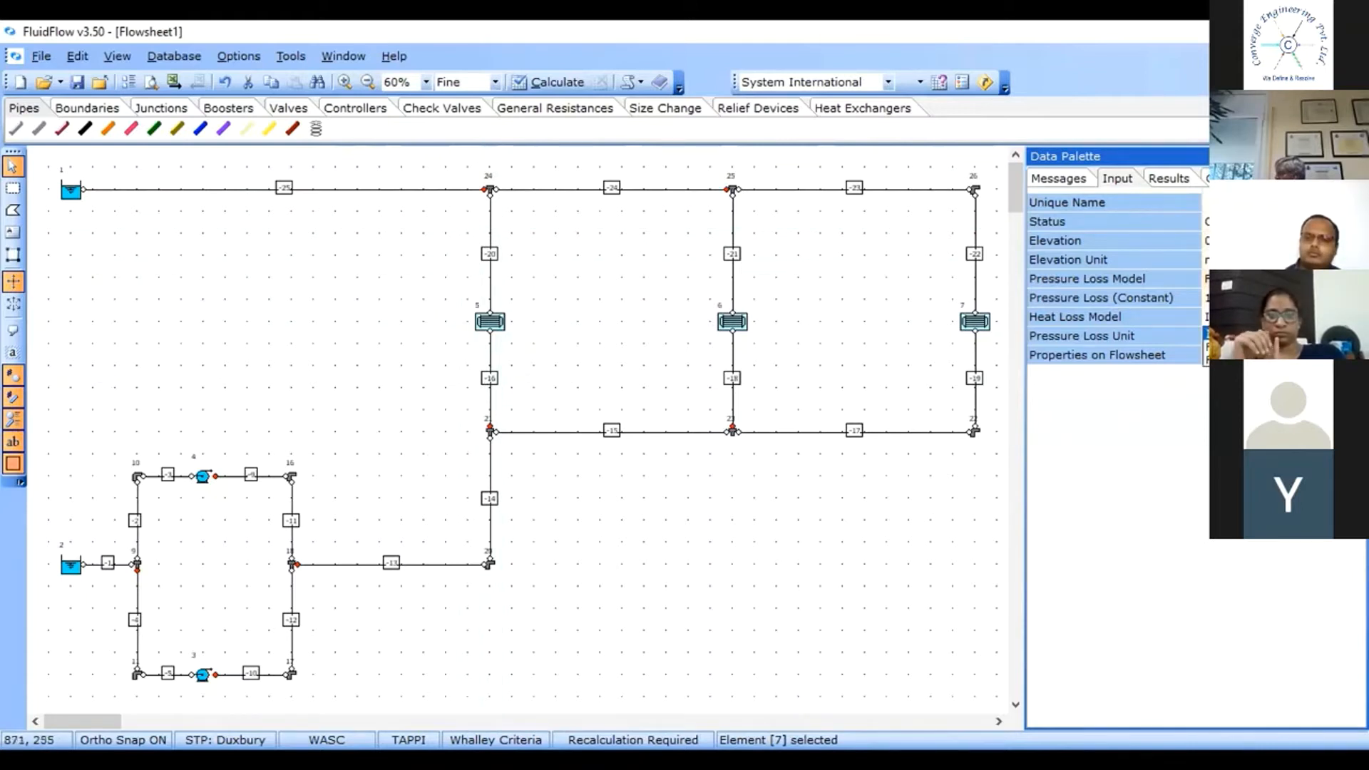
left_click(1064, 608)
Set the heat exchangers' temperature change to 1.
left_click(1255, 375)
type("1")
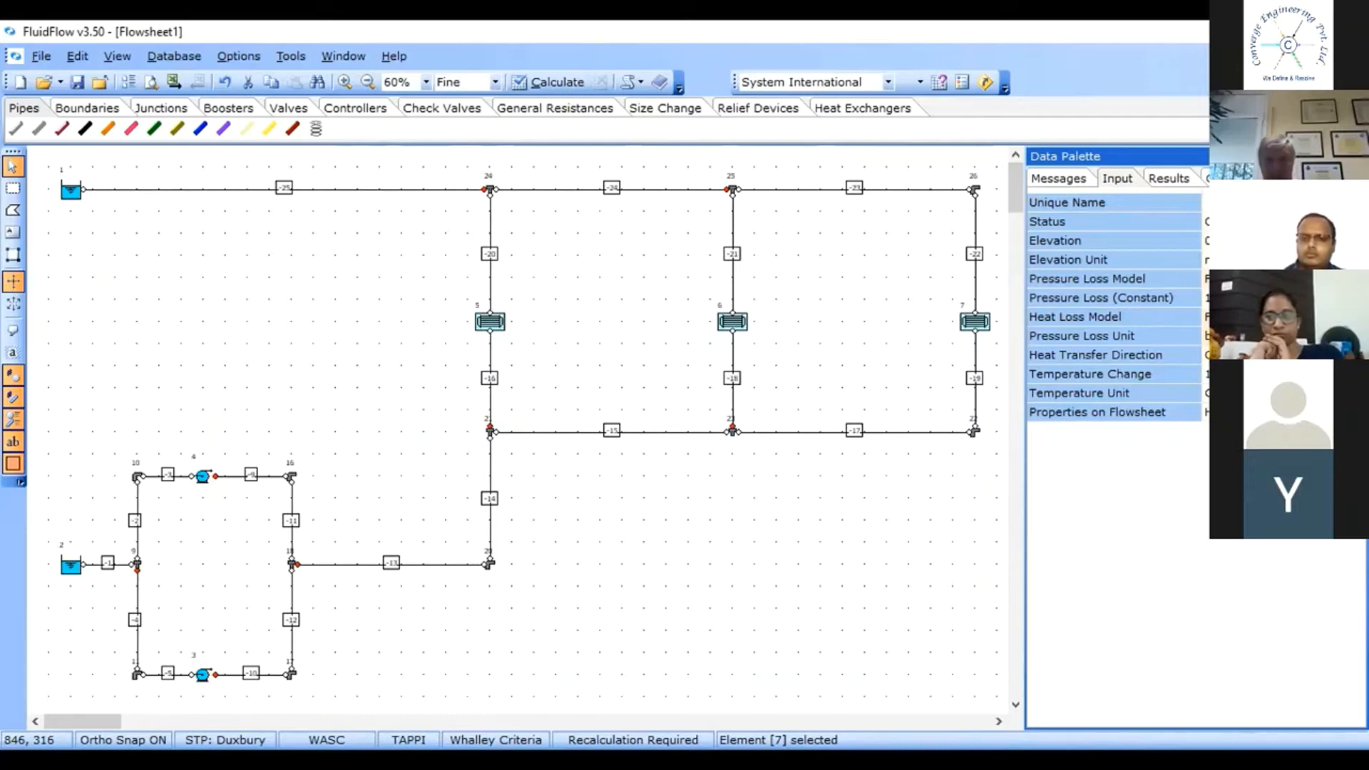
key("Return")
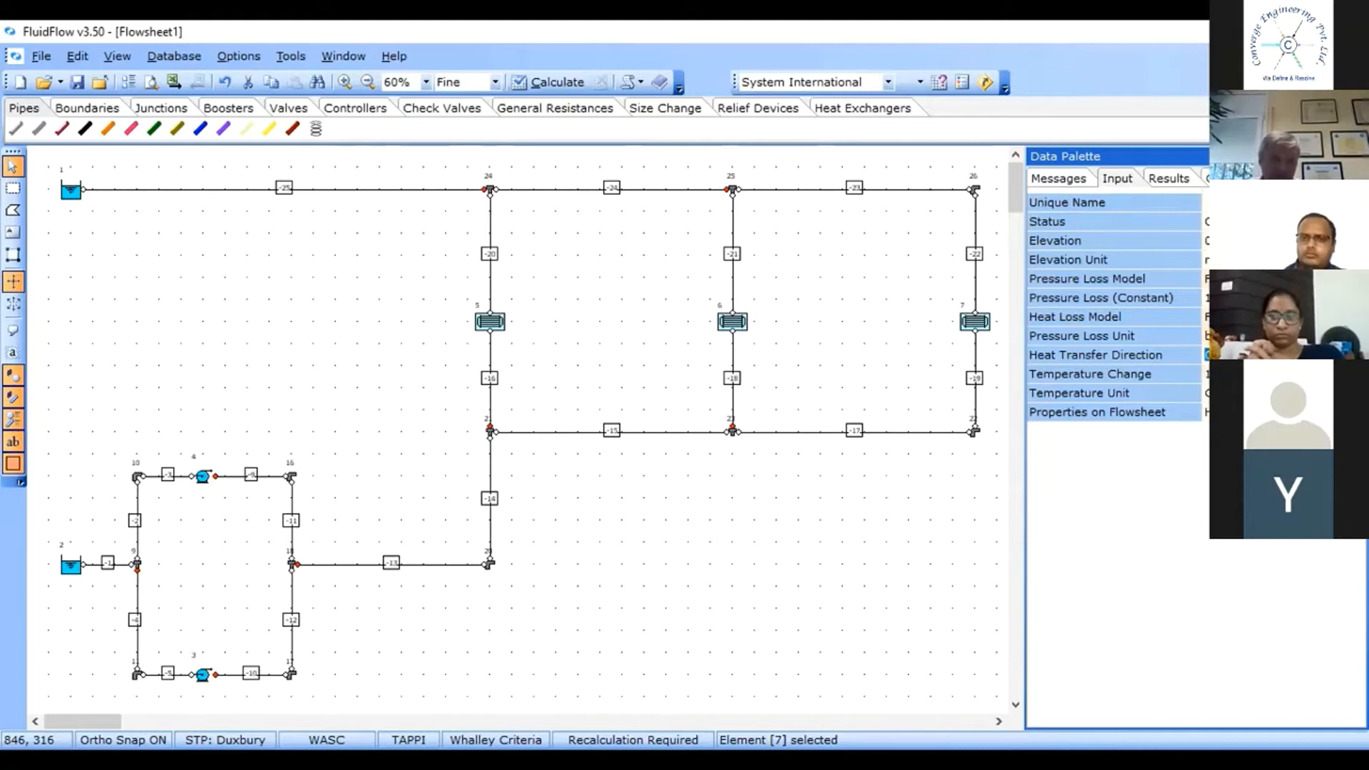
Choose the heat transfer direction for the heat exchangers.
left_click(1043, 354)
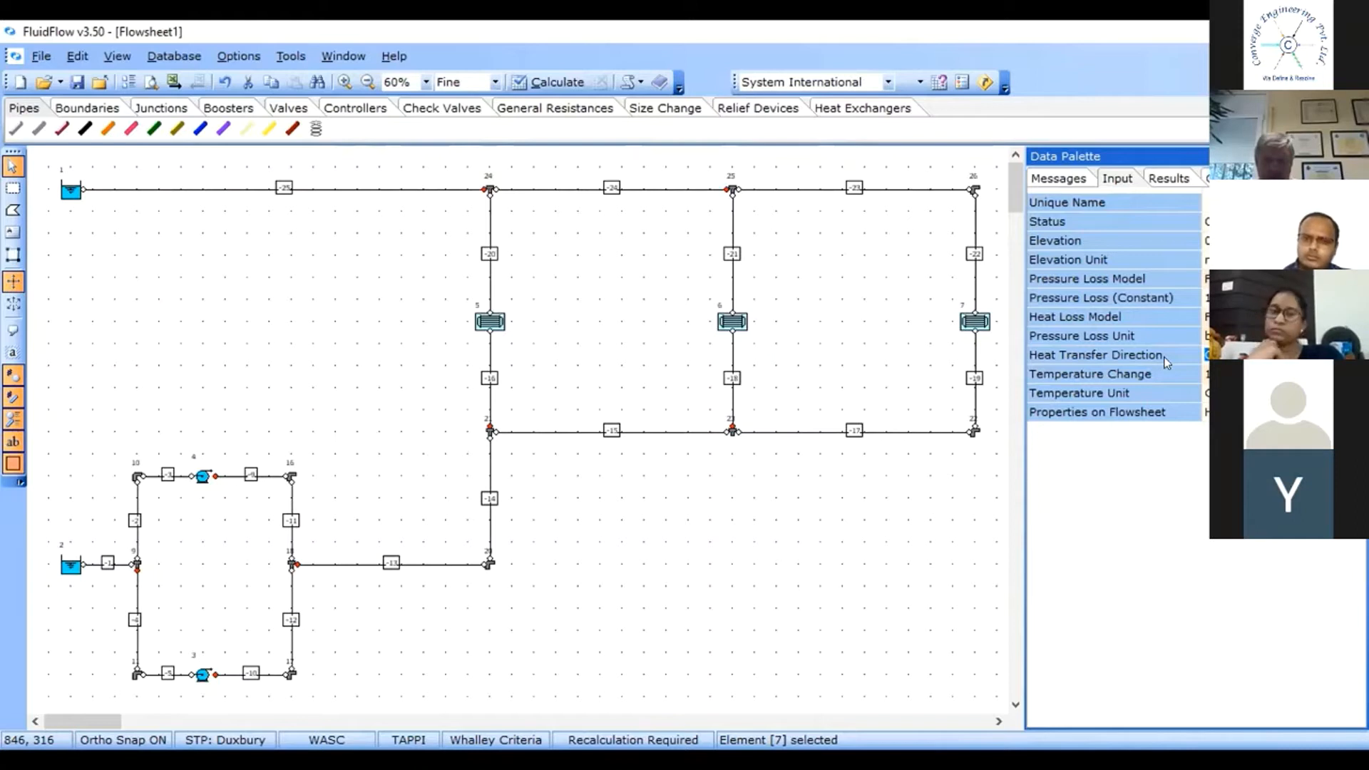
left_click(1359, 355)
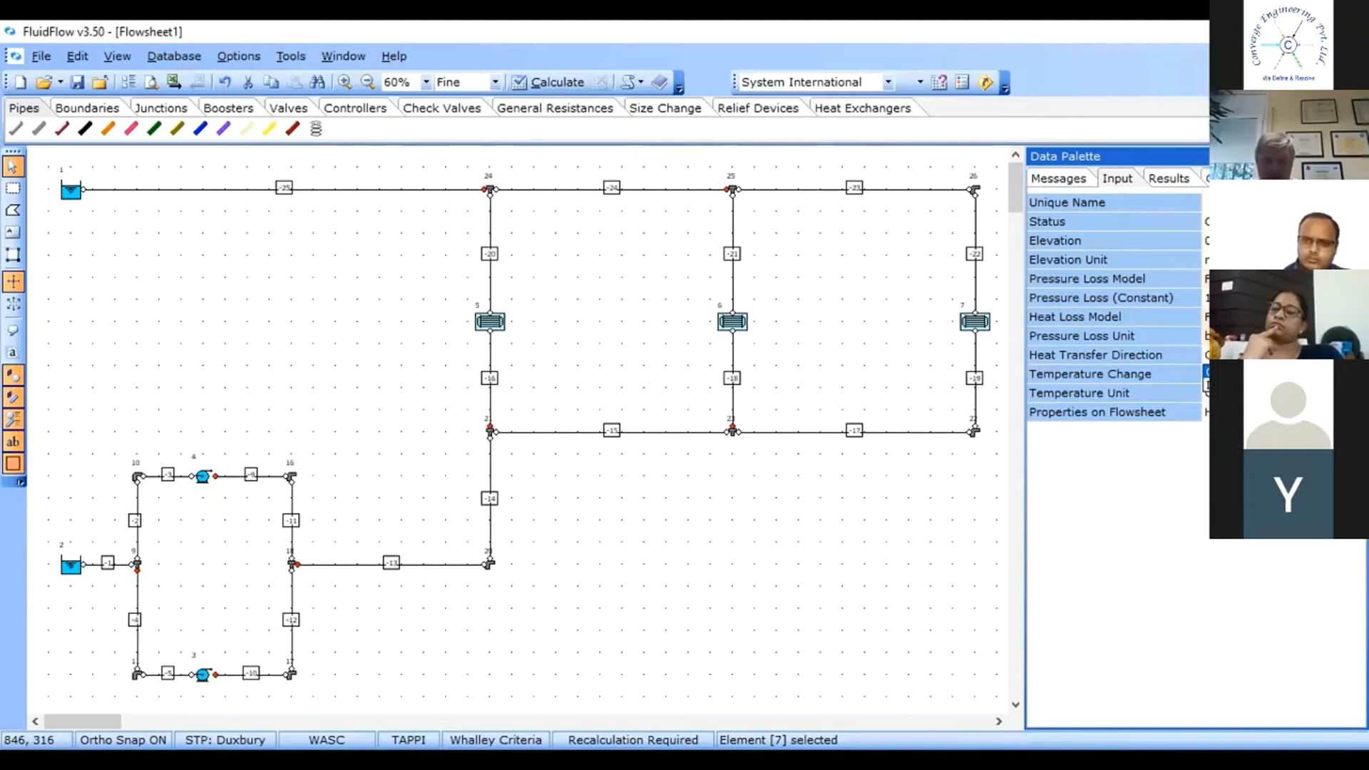
left_click(1206, 385)
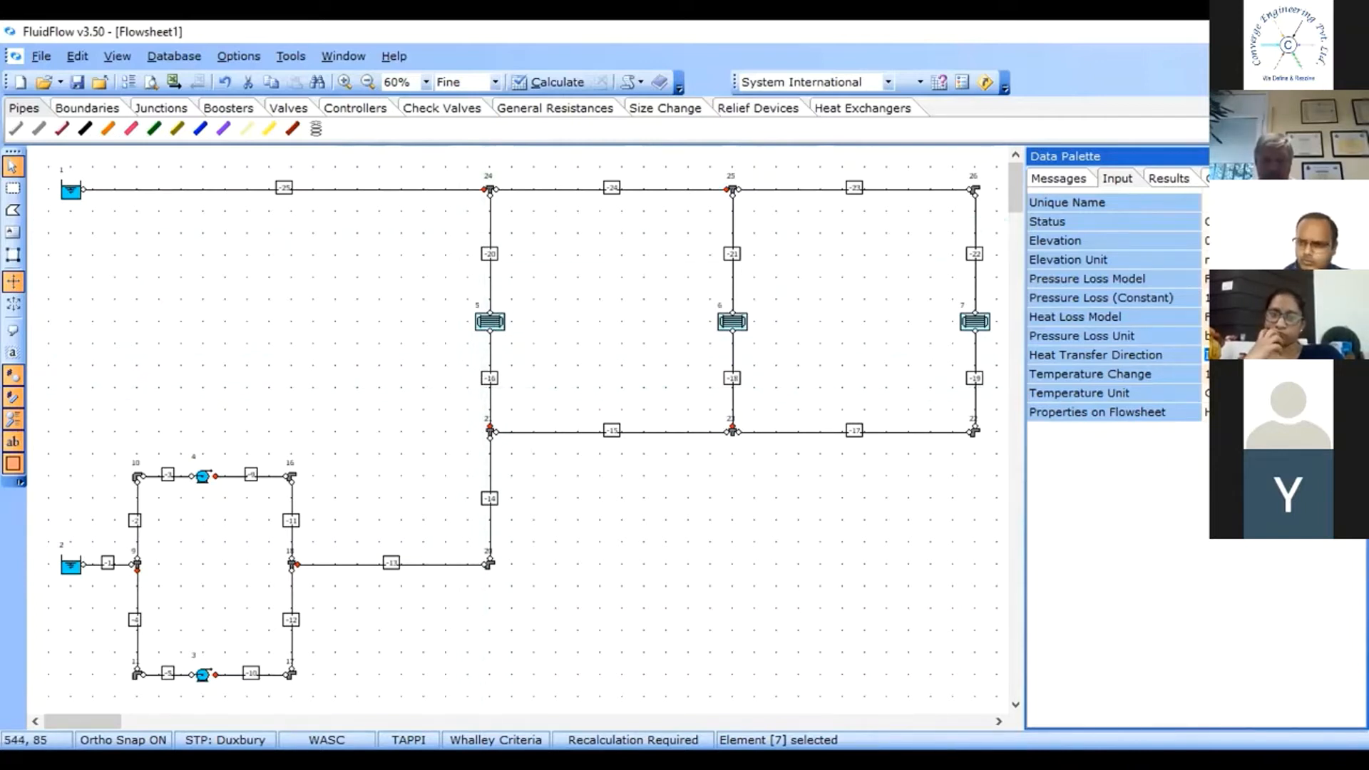
Turn on showing properties on the flowsheet for the heat exchangers and choose the label alignment.
left_click(1272, 412)
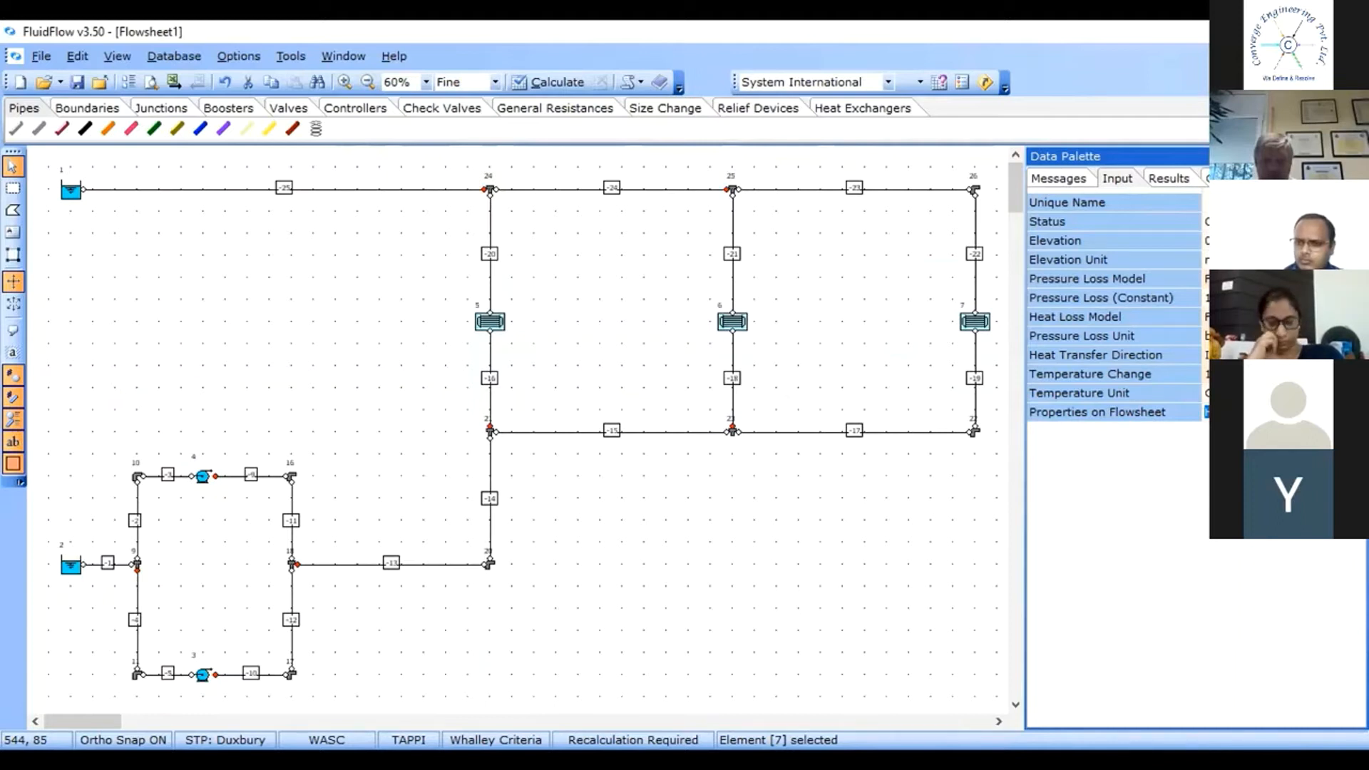
left_click(1358, 413)
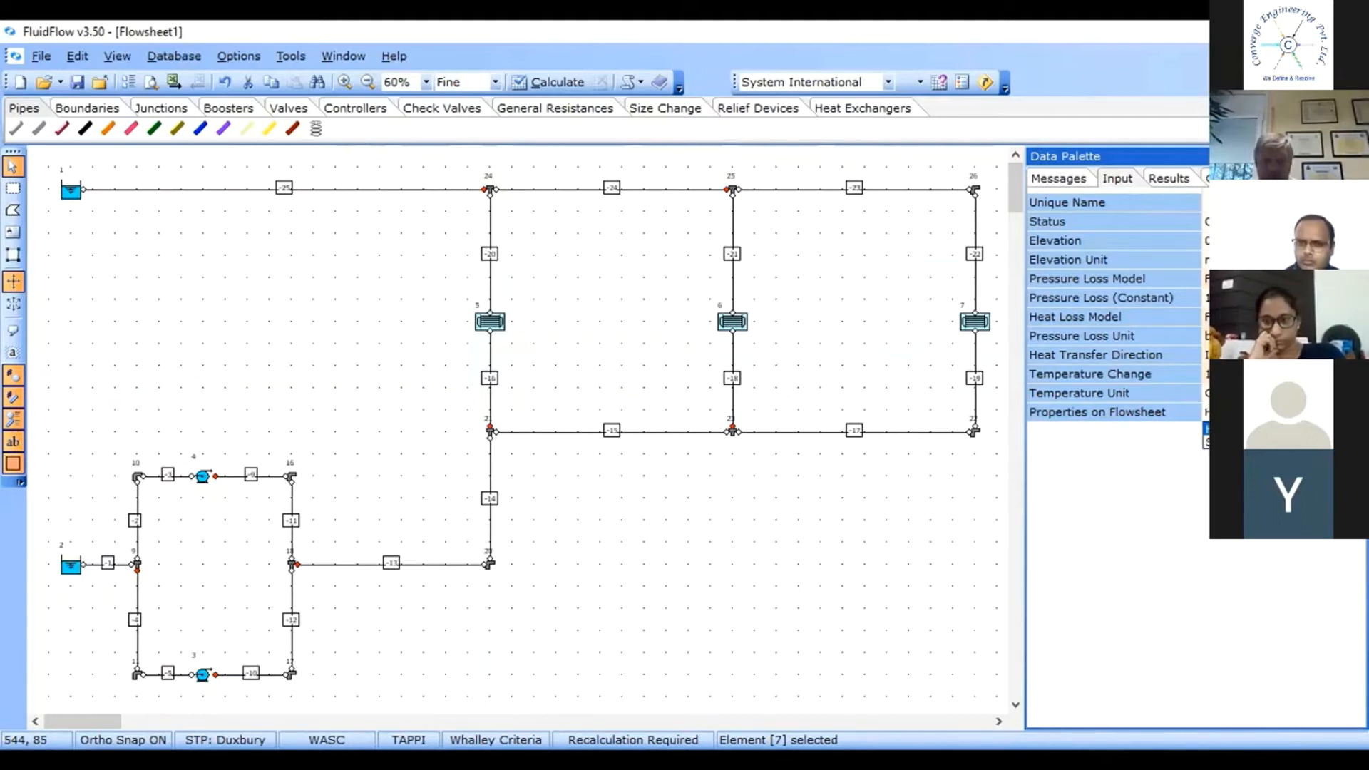
left_click(1283, 443)
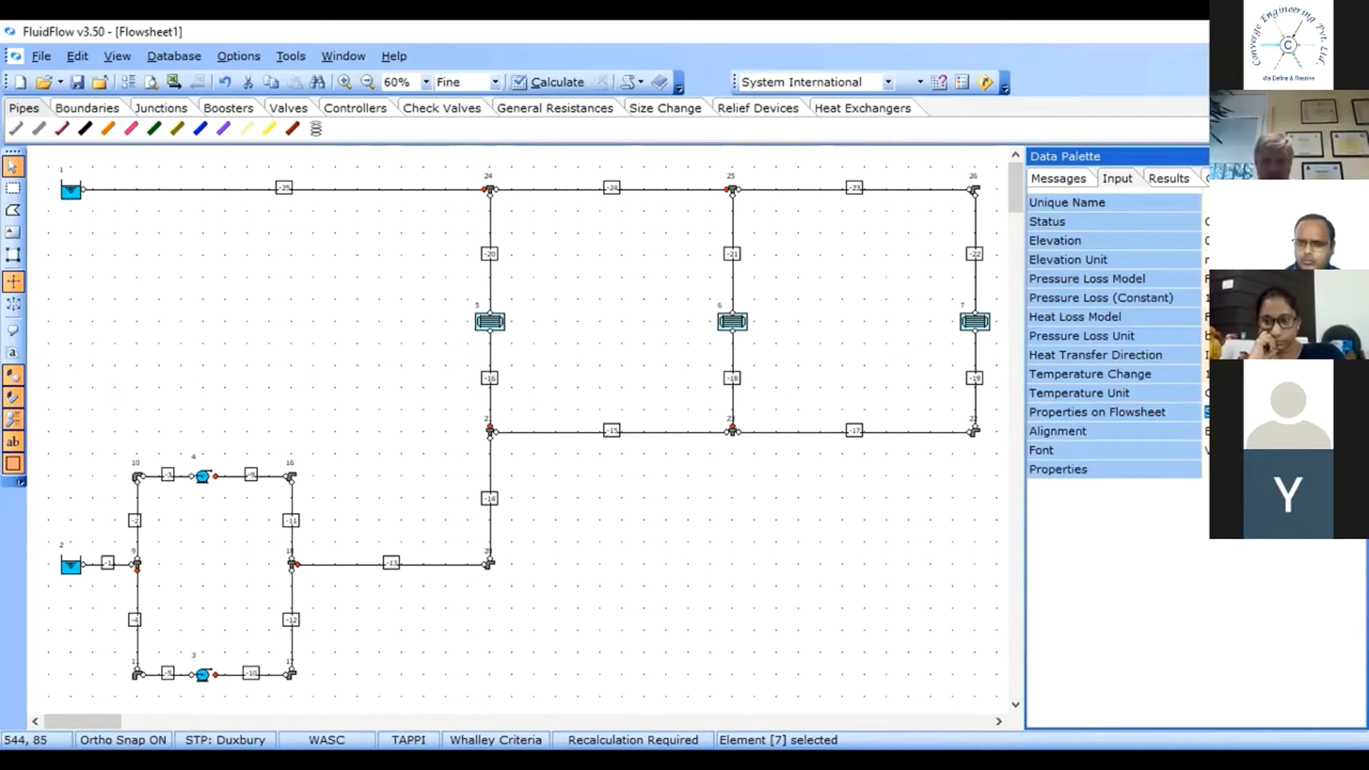
left_click(1284, 431)
left_click(1358, 432)
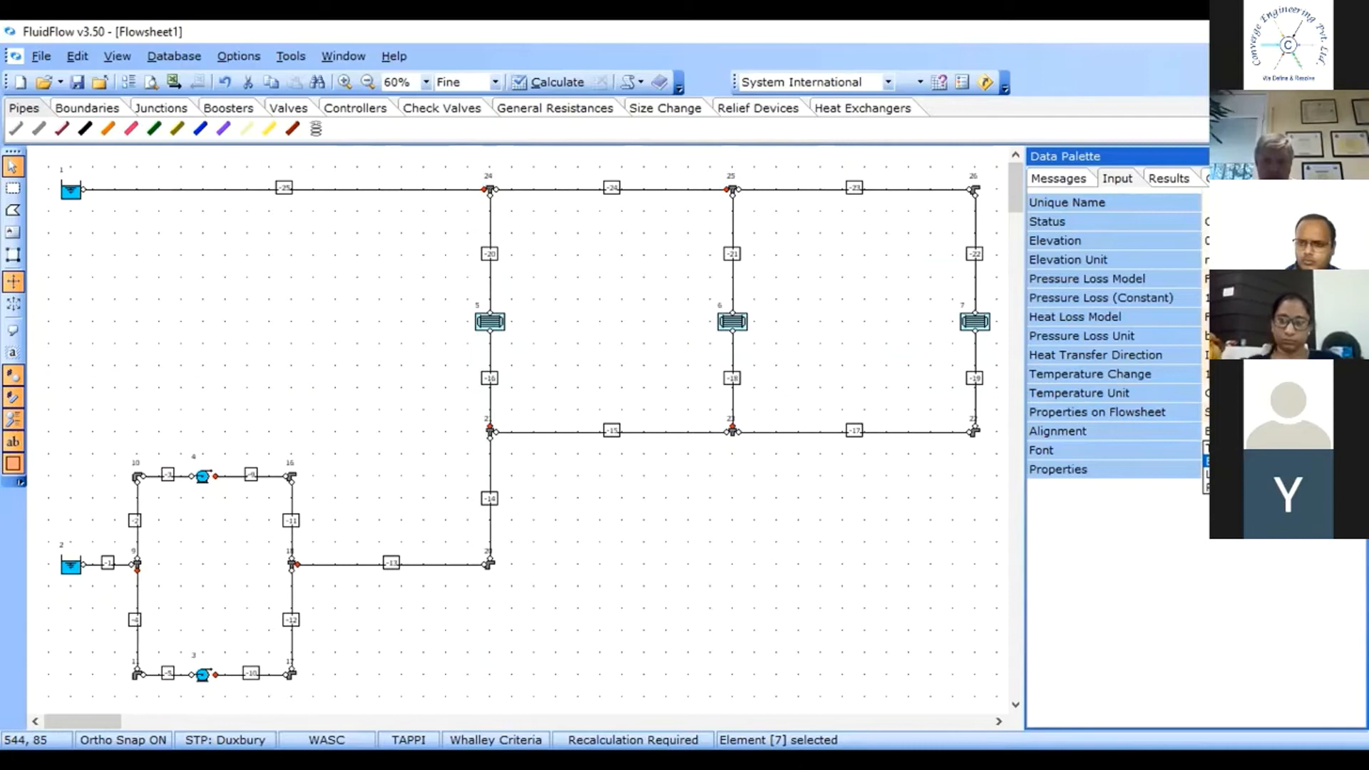
left_click(1284, 474)
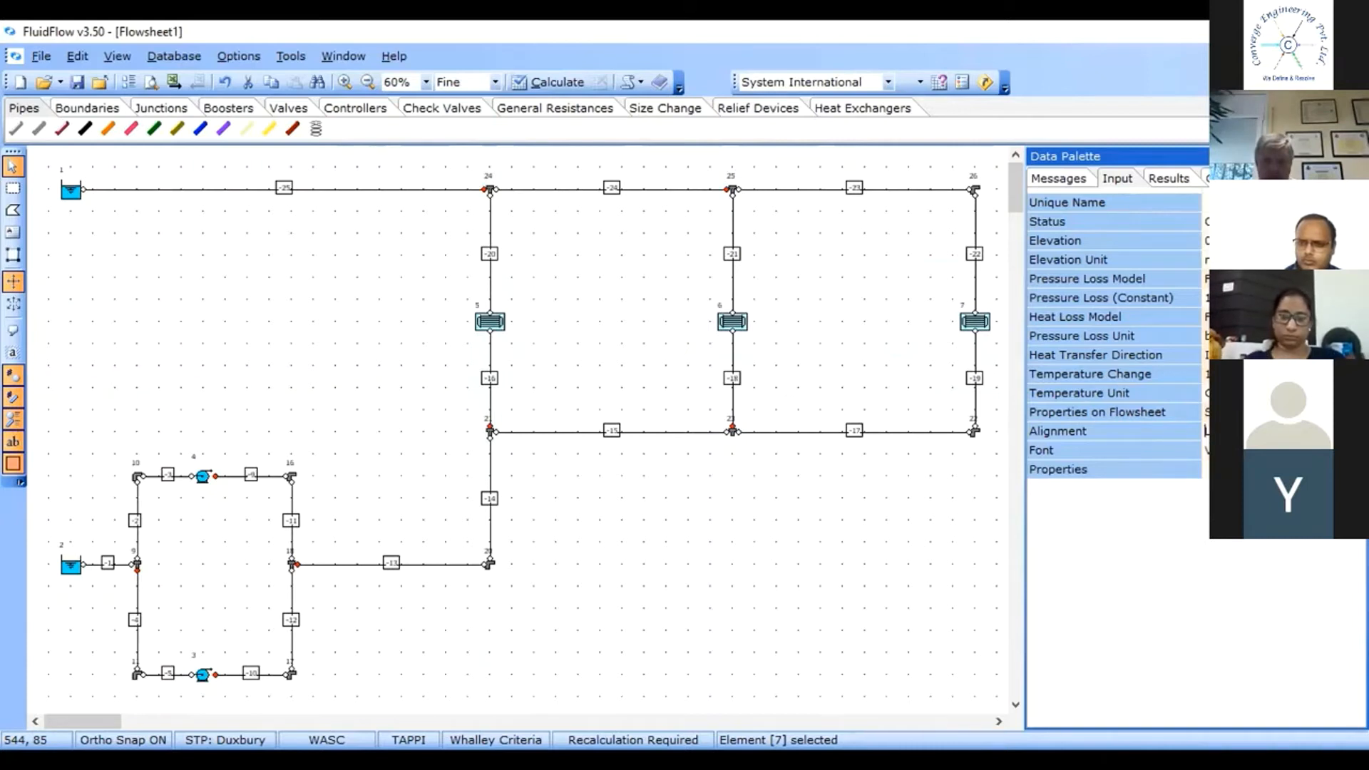
Open the flowsheet property list for the heat exchangers and tick the Pressure Loss (Constant) input property.
left_click(1283, 469)
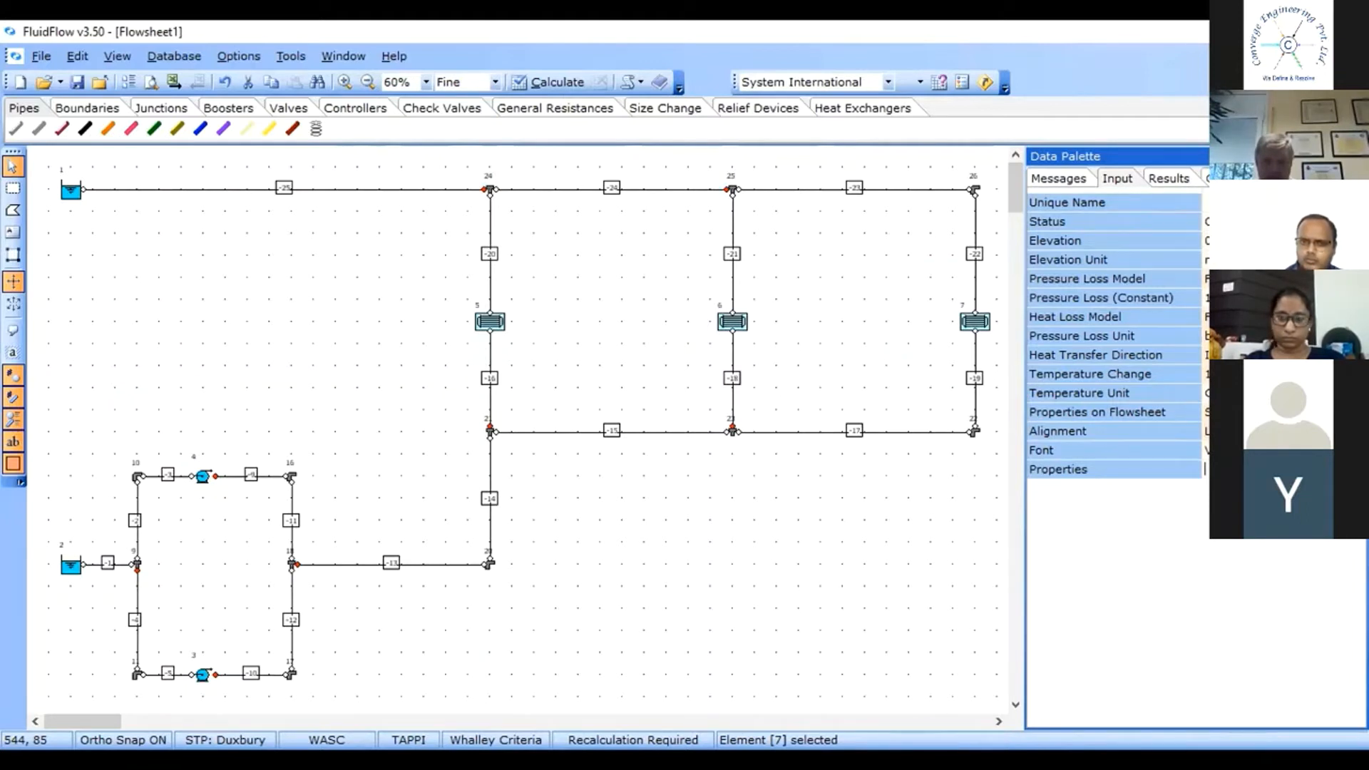
left_click(1356, 469)
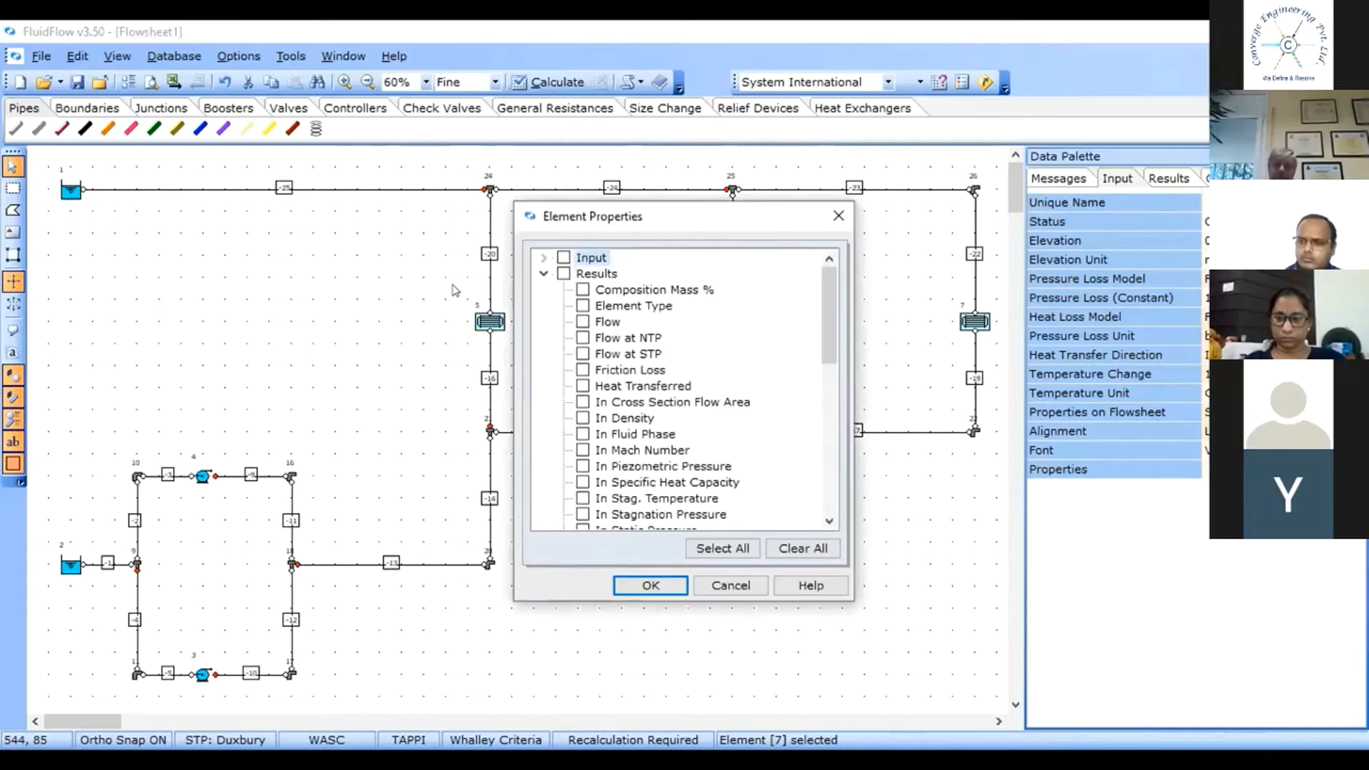
left_click(544, 257)
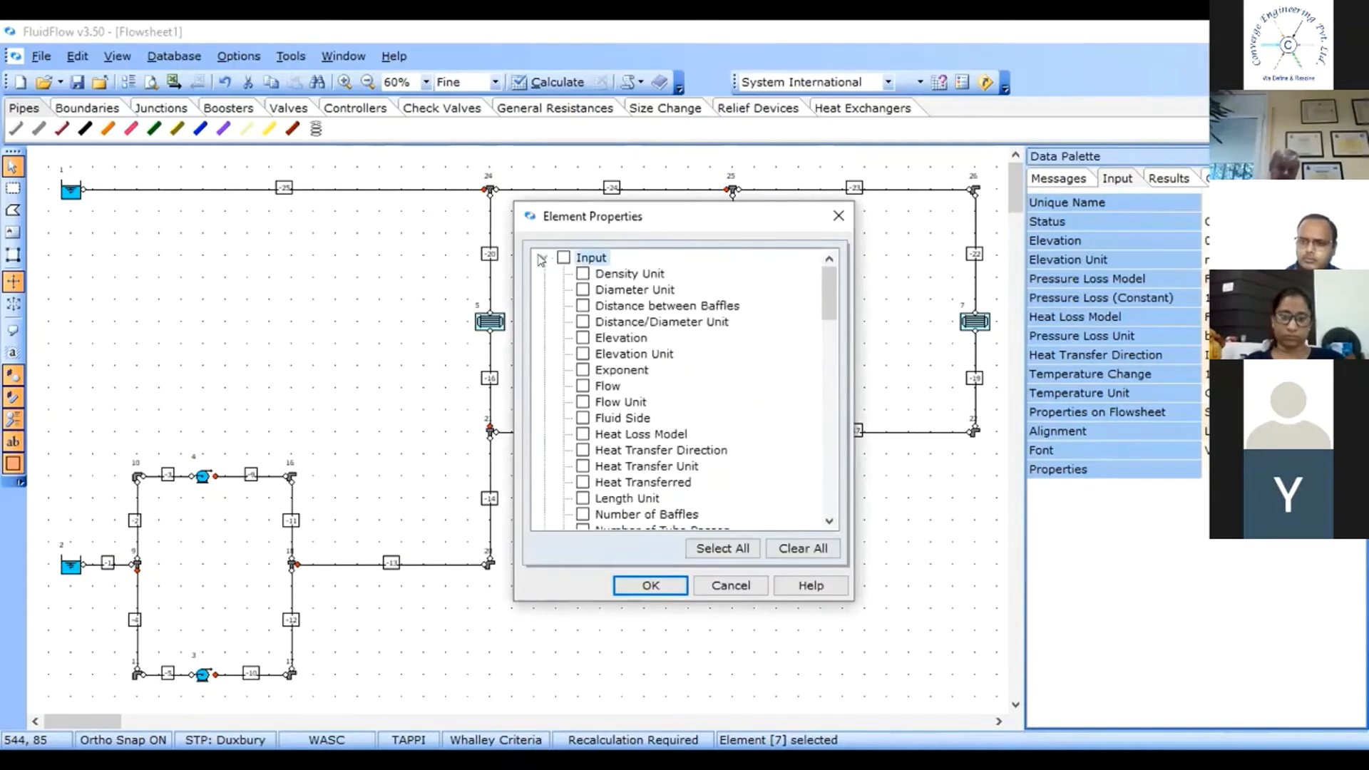
left_click(824, 521)
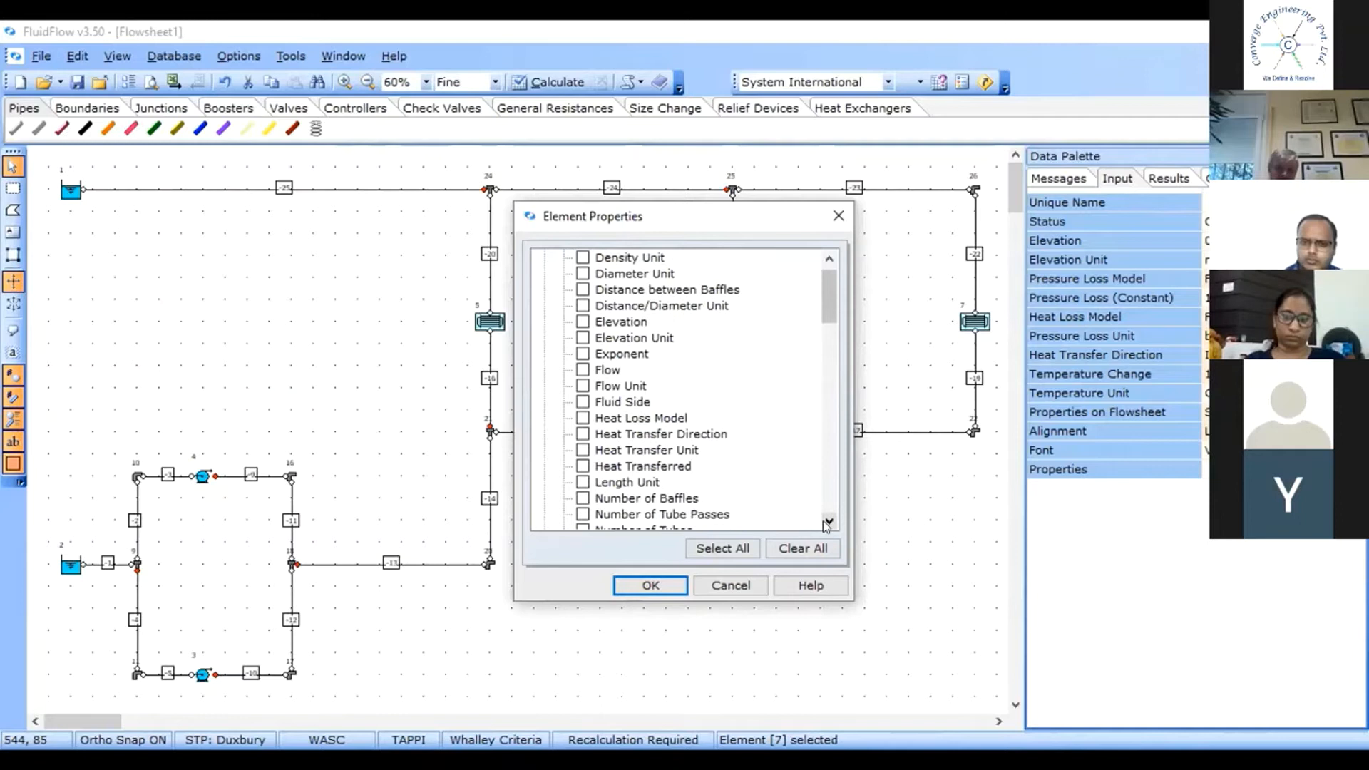
left_click(825, 522)
left_click(824, 521)
left_click(824, 521)
left_click(825, 521)
left_click(824, 521)
left_click(825, 522)
left_click(824, 521)
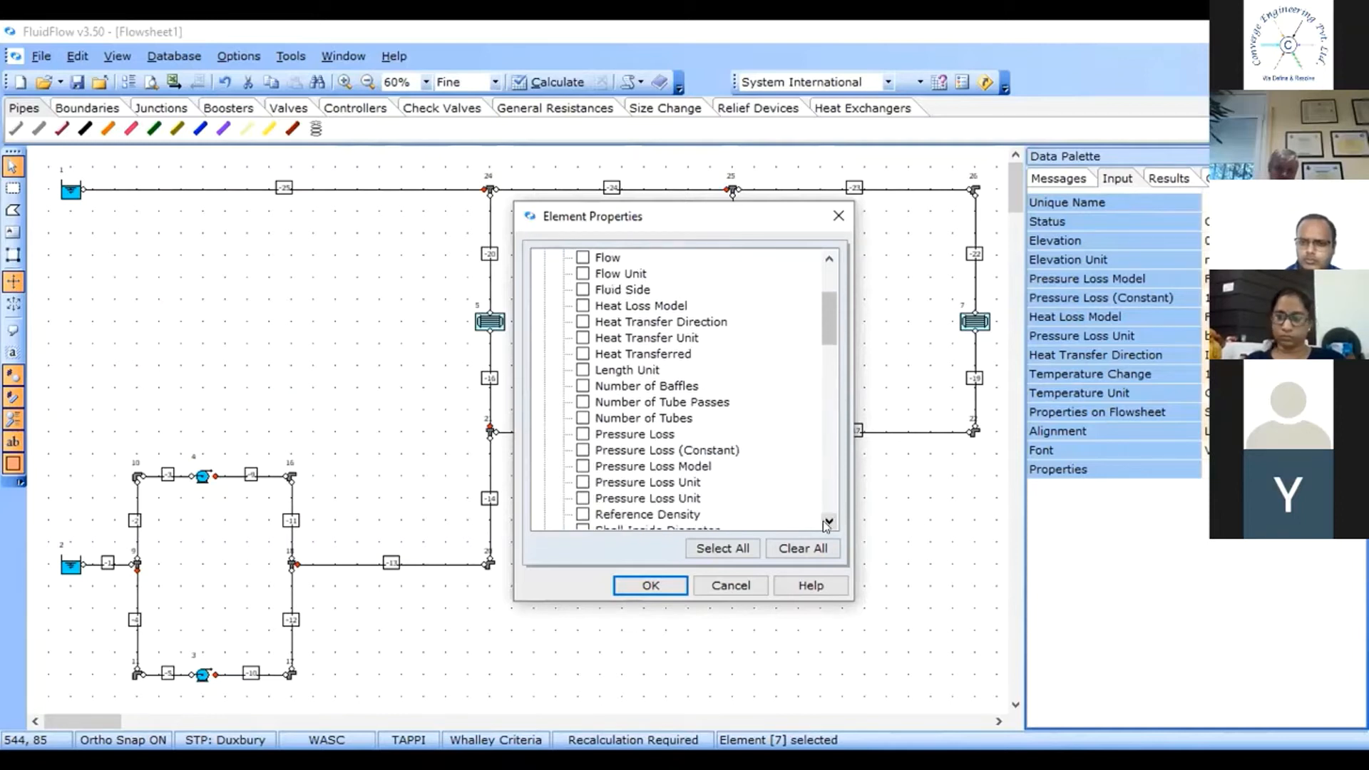
left_click(582, 449)
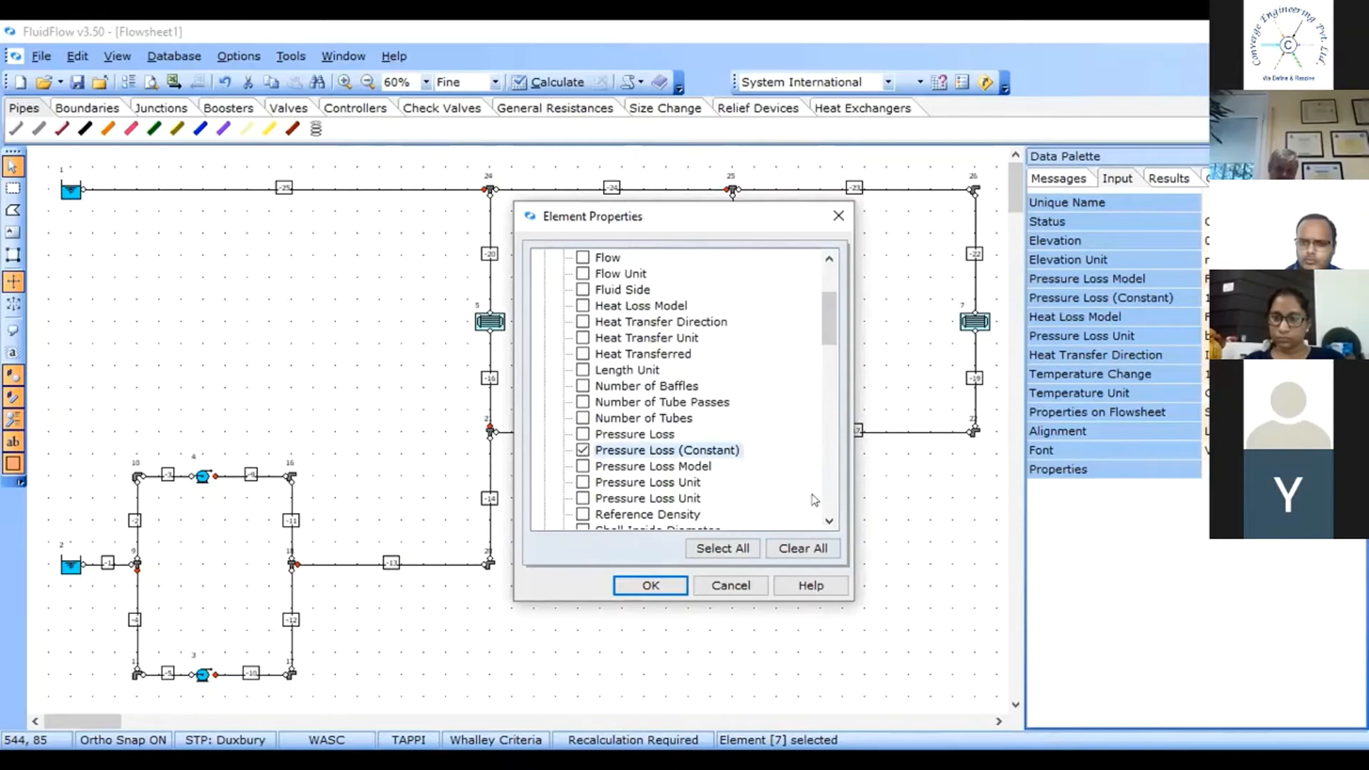
Add the Flow result to the heat exchangers' displayed flowsheet properties and confirm the selection.
left_click(828, 258)
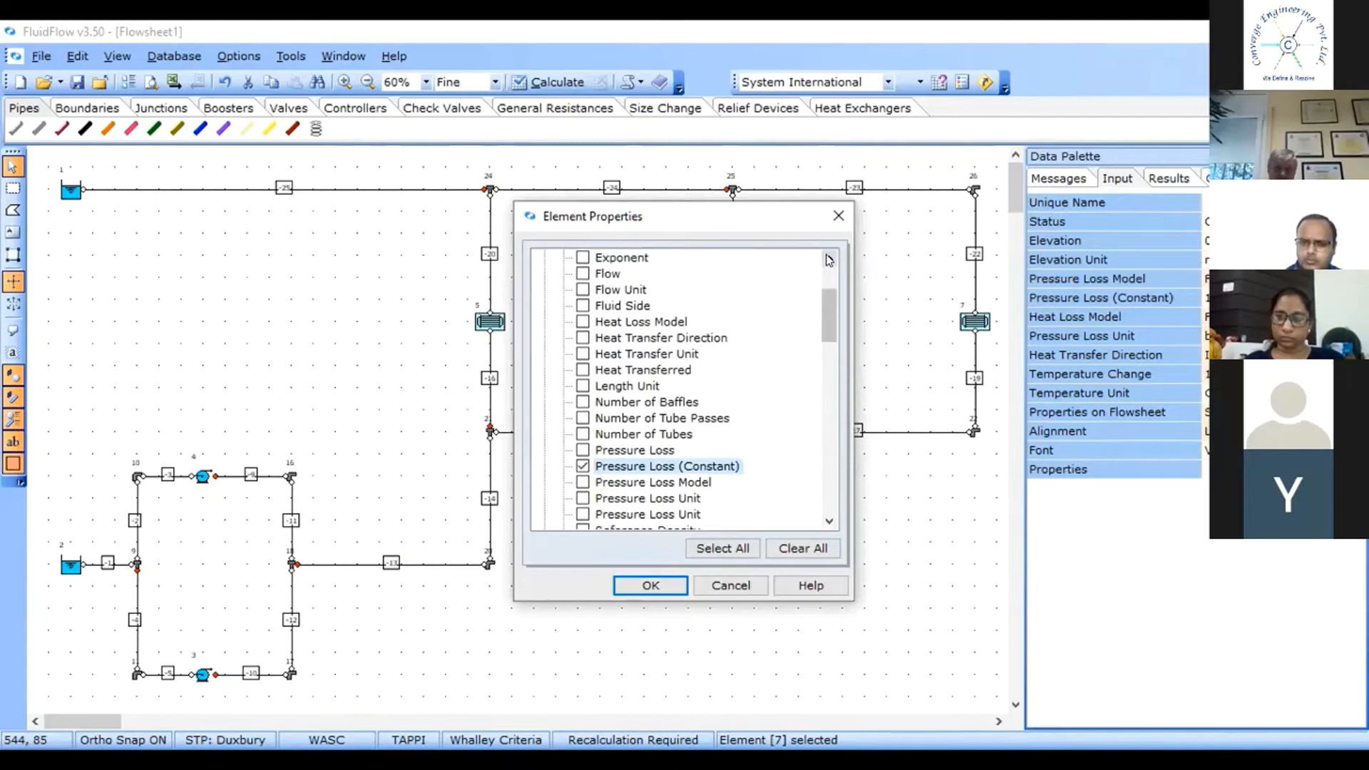
left_click(828, 260)
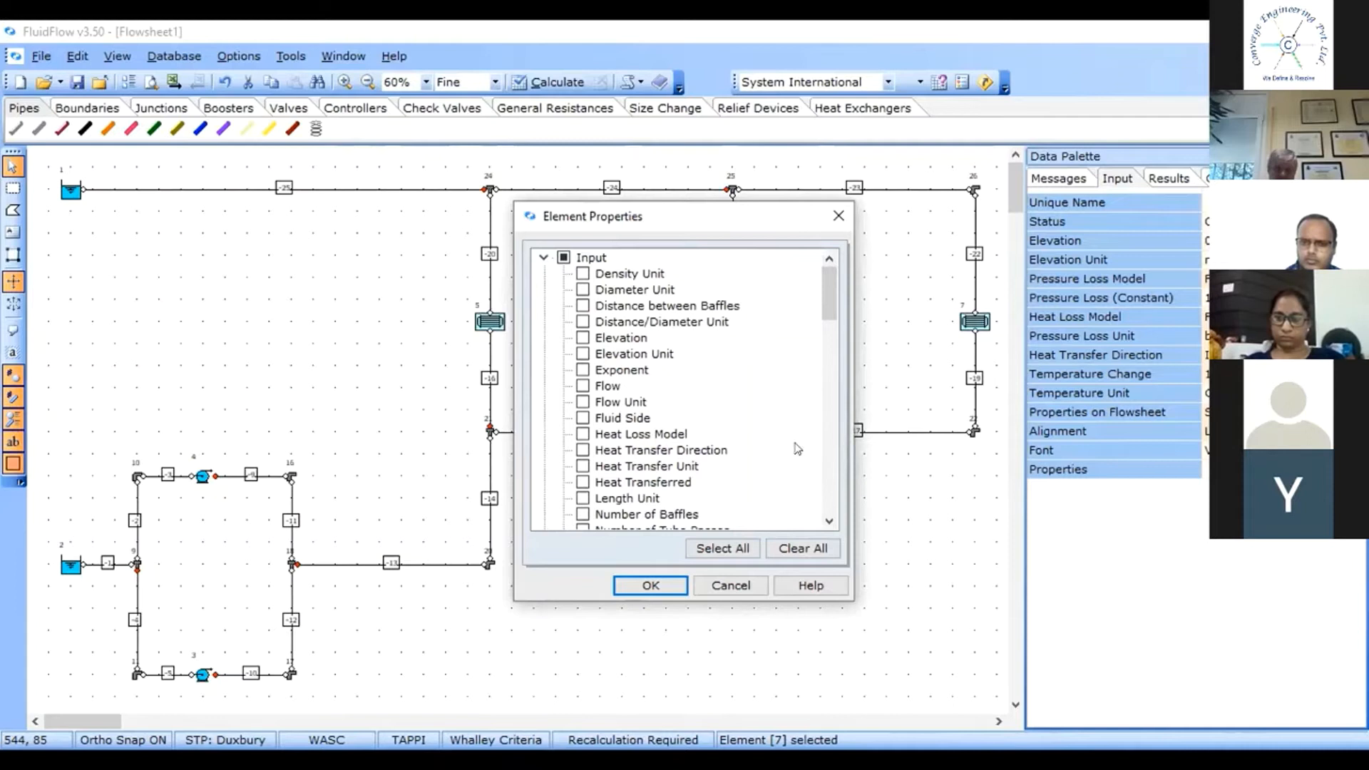
left_click(828, 520)
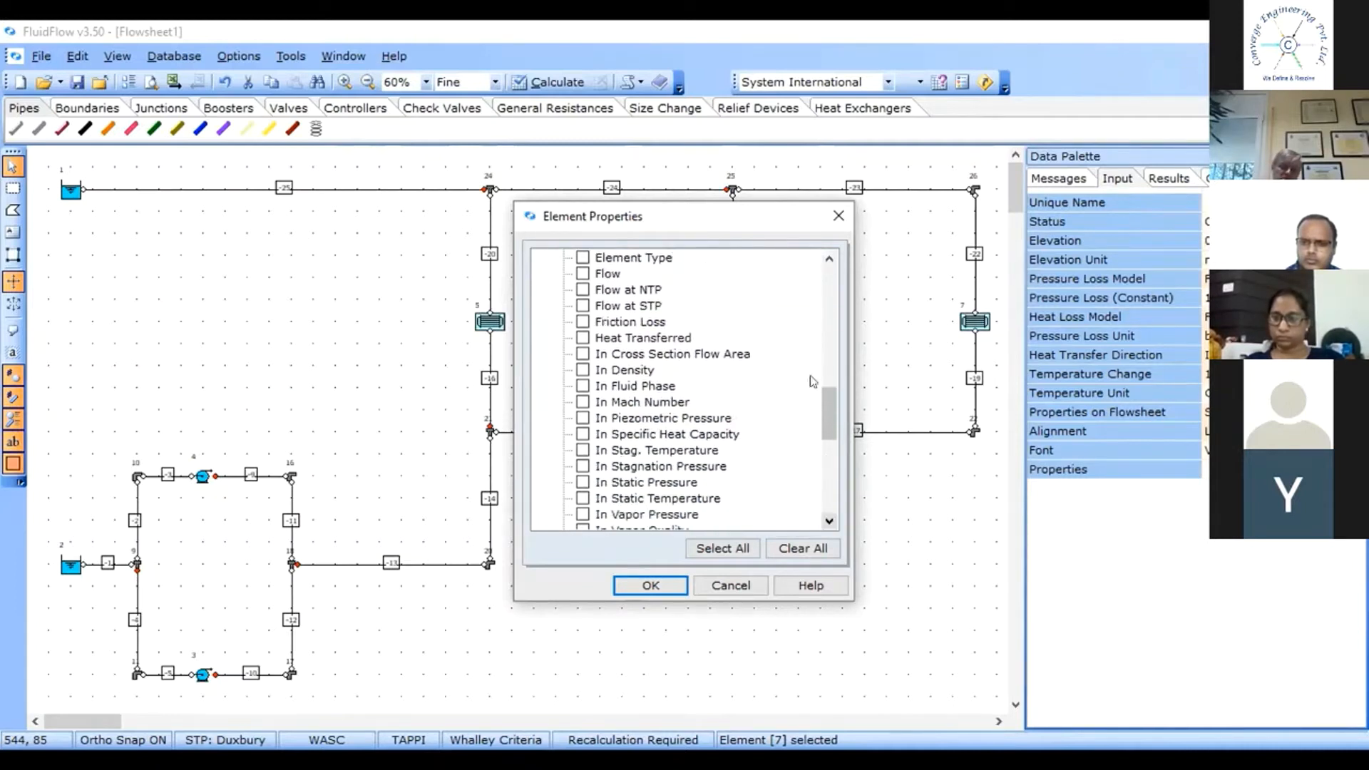
left_click(828, 258)
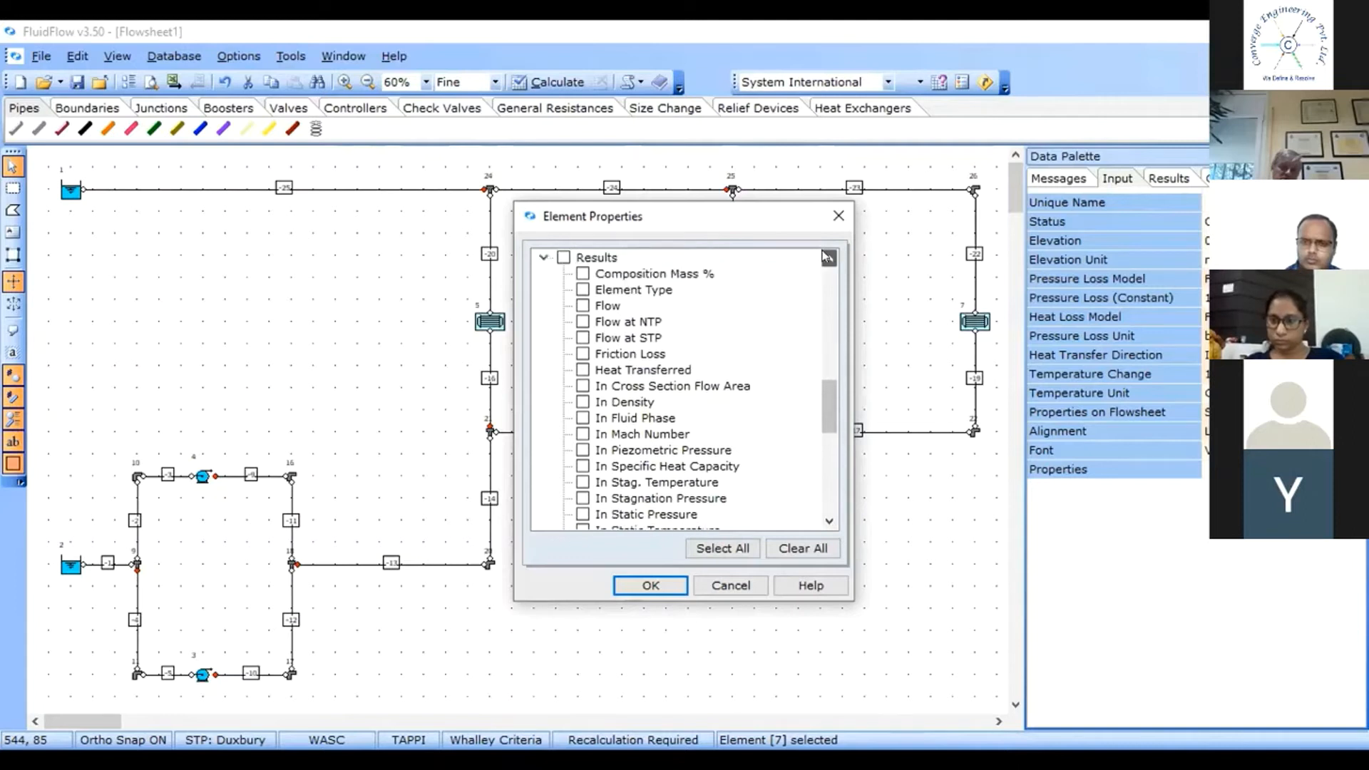
left_click(582, 322)
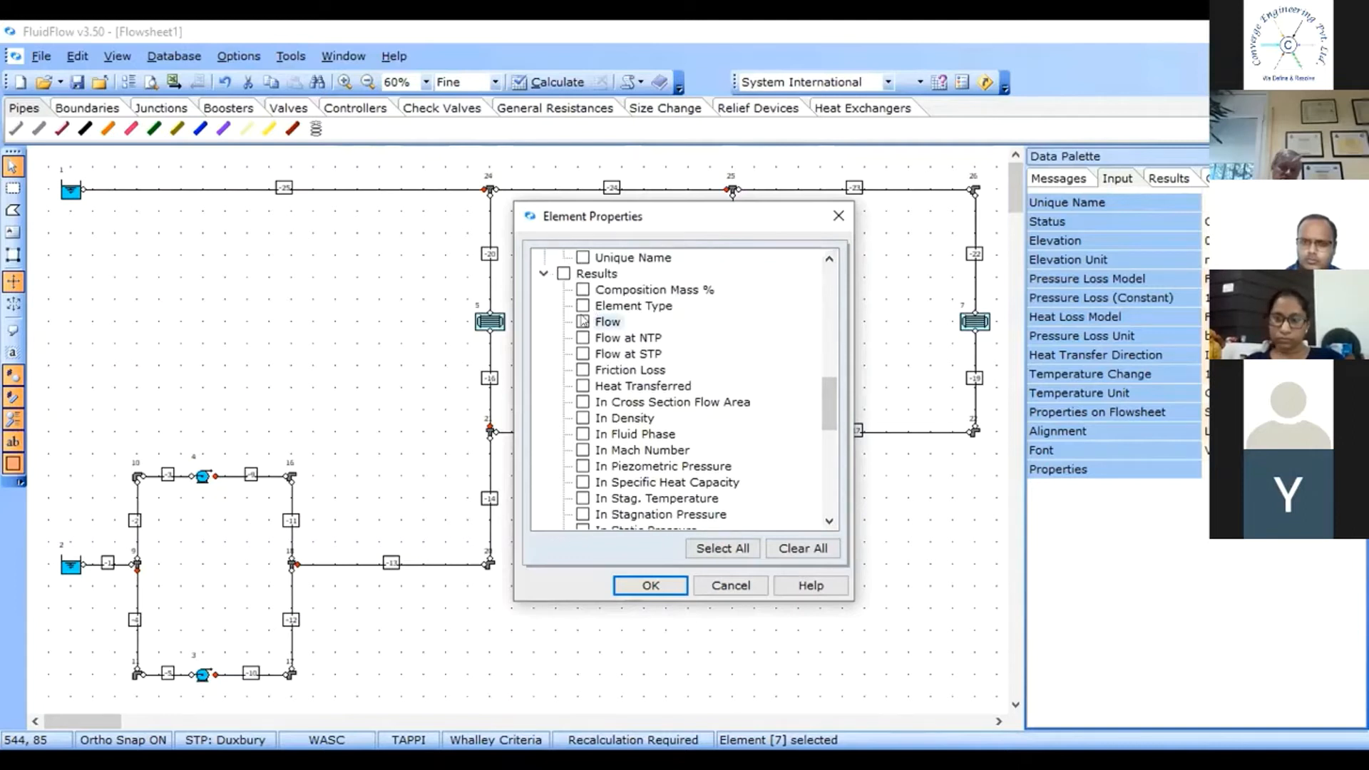
left_click(653, 581)
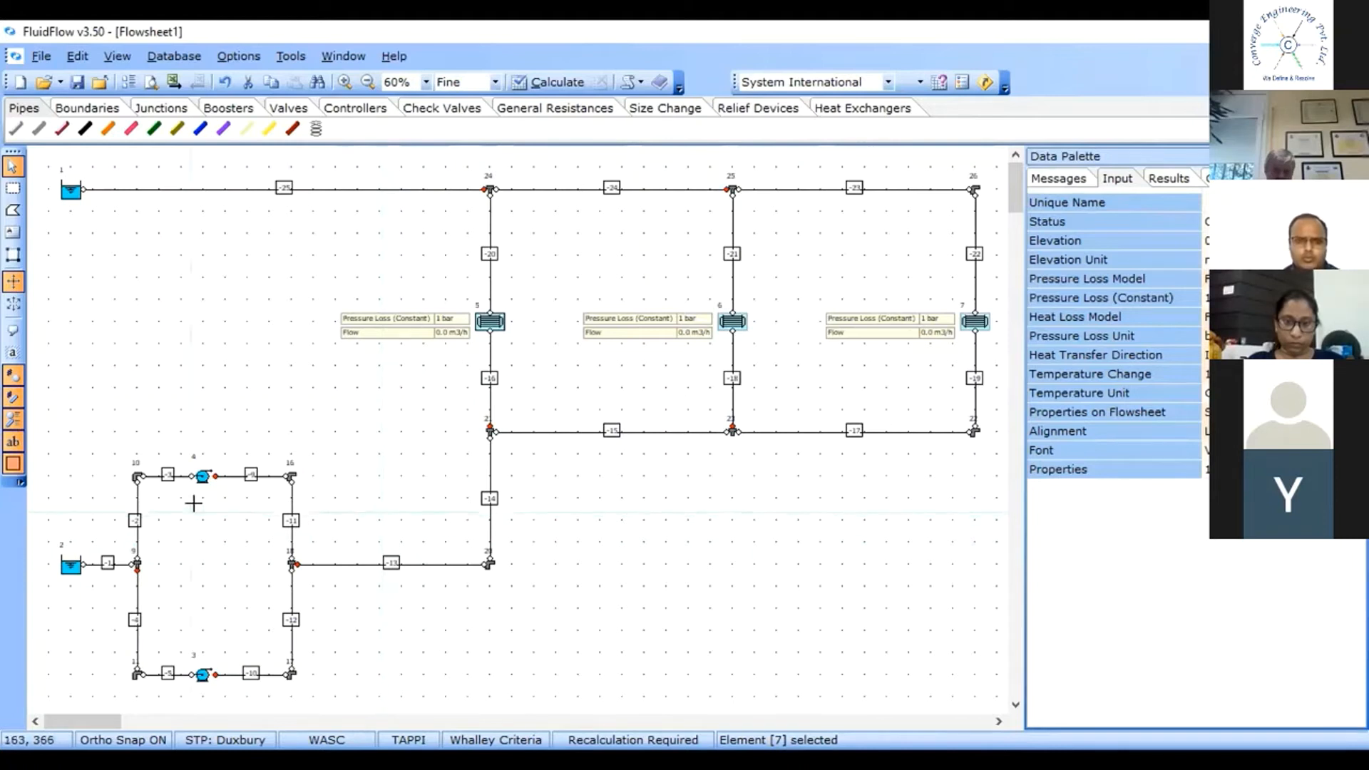
left_click(203, 477)
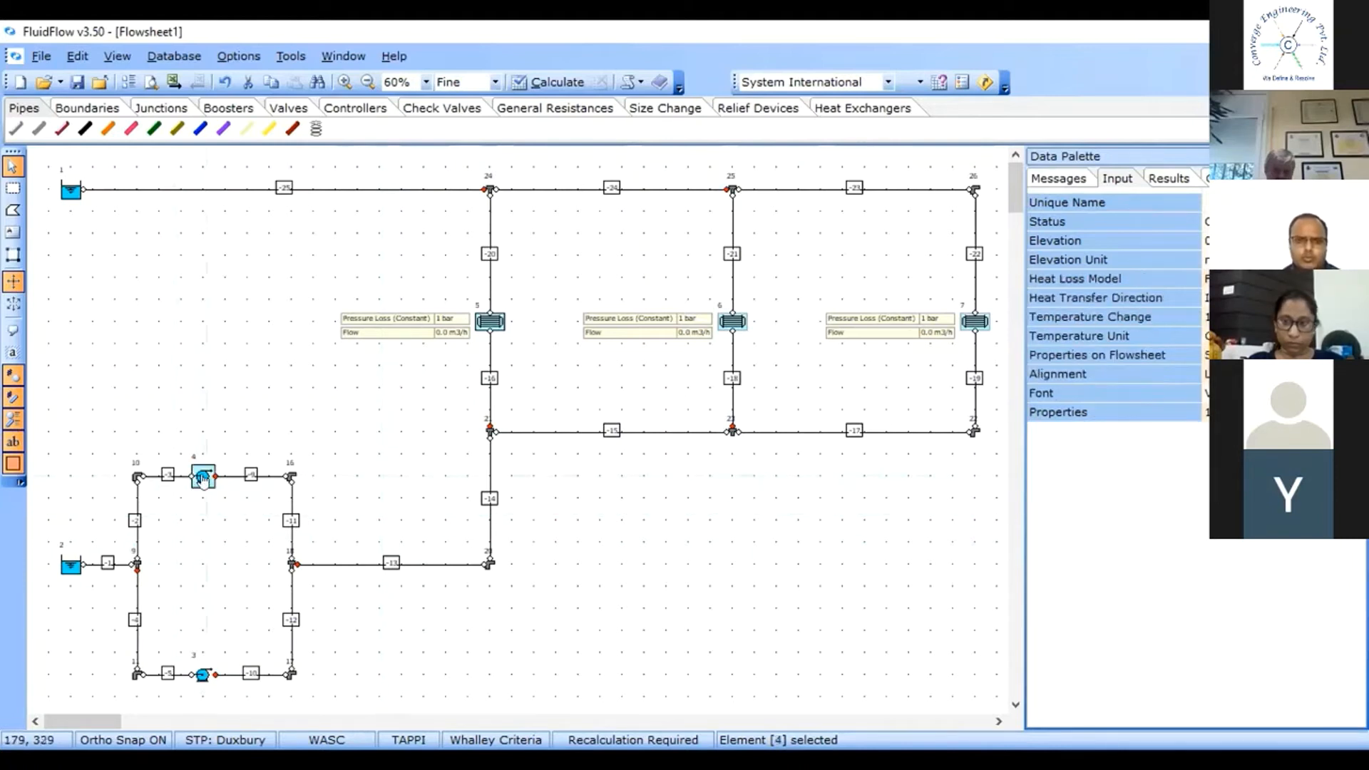
left_click(193, 676)
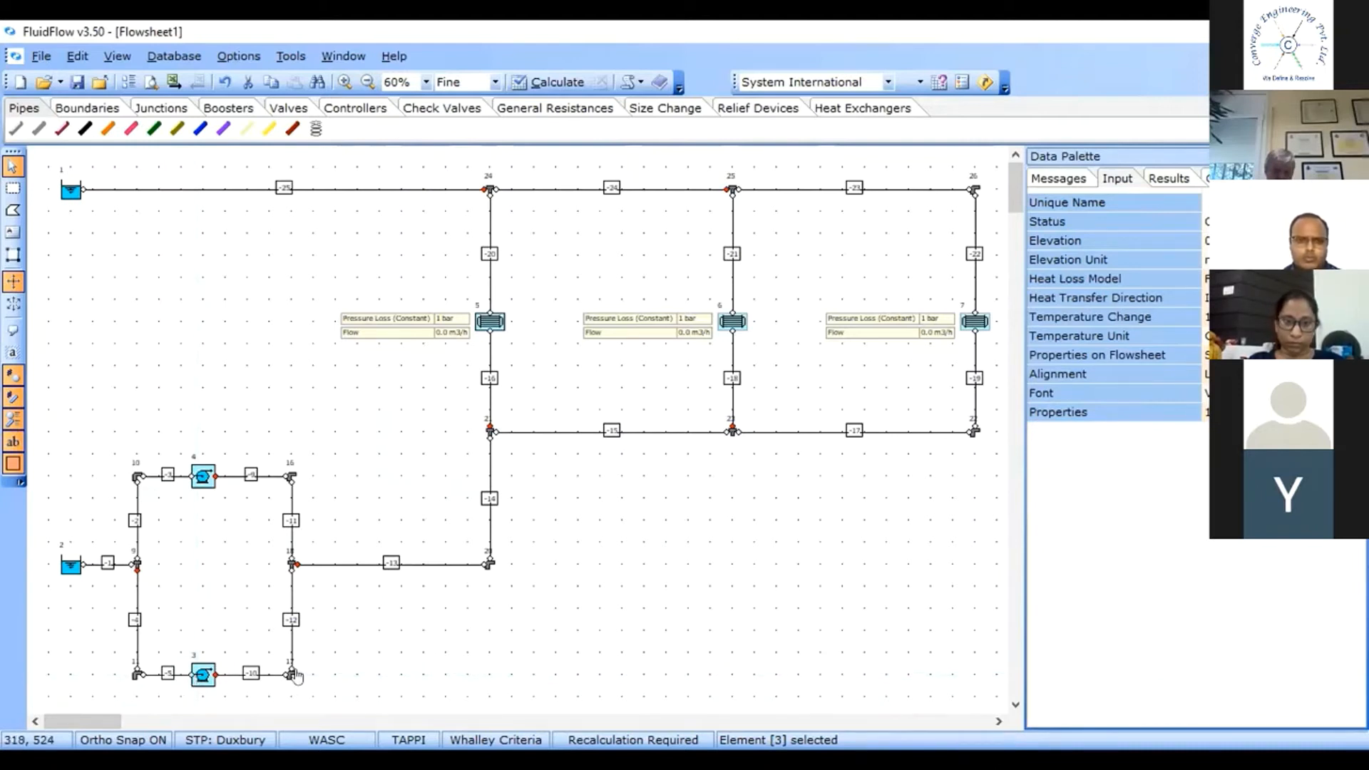
left_click(415, 628)
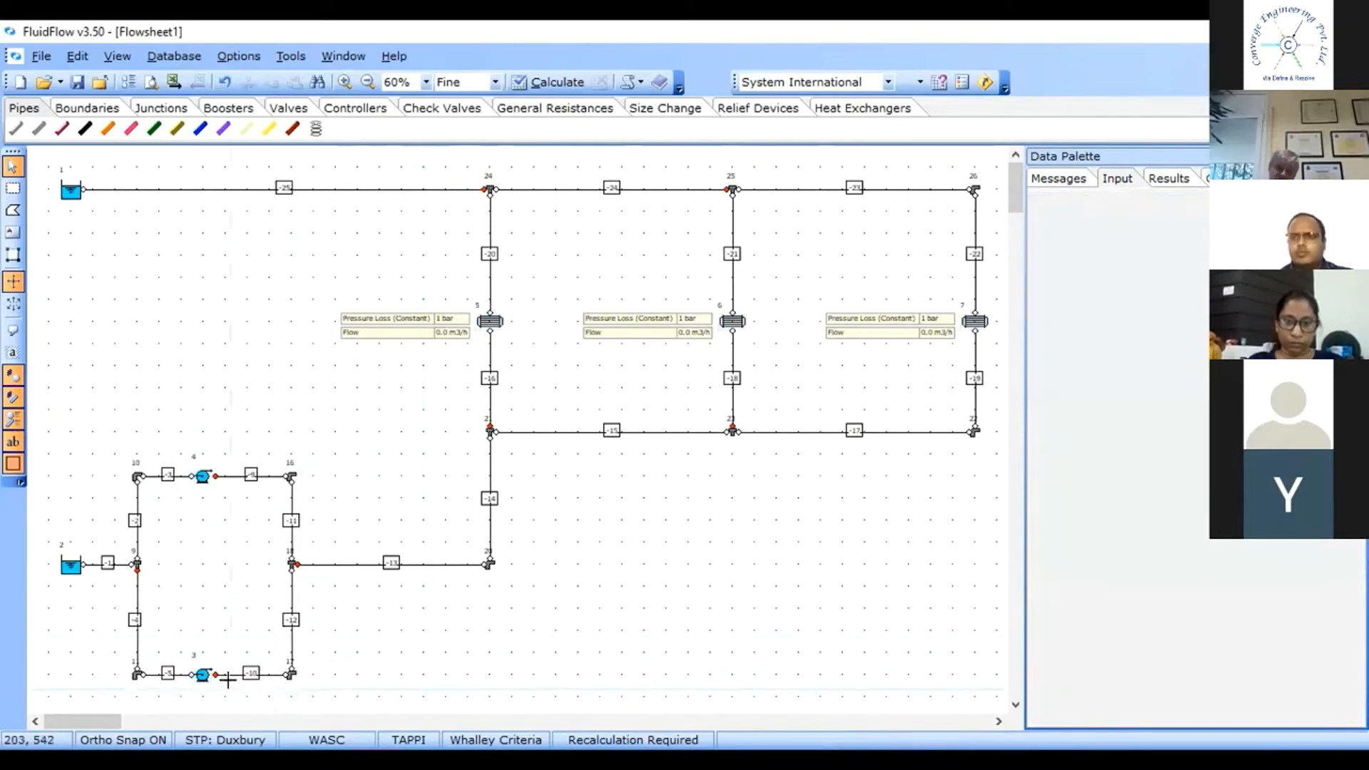
Select both pumps in the lower loop and turn on their automatic sizing option.
left_click(202, 676)
left_click(203, 476)
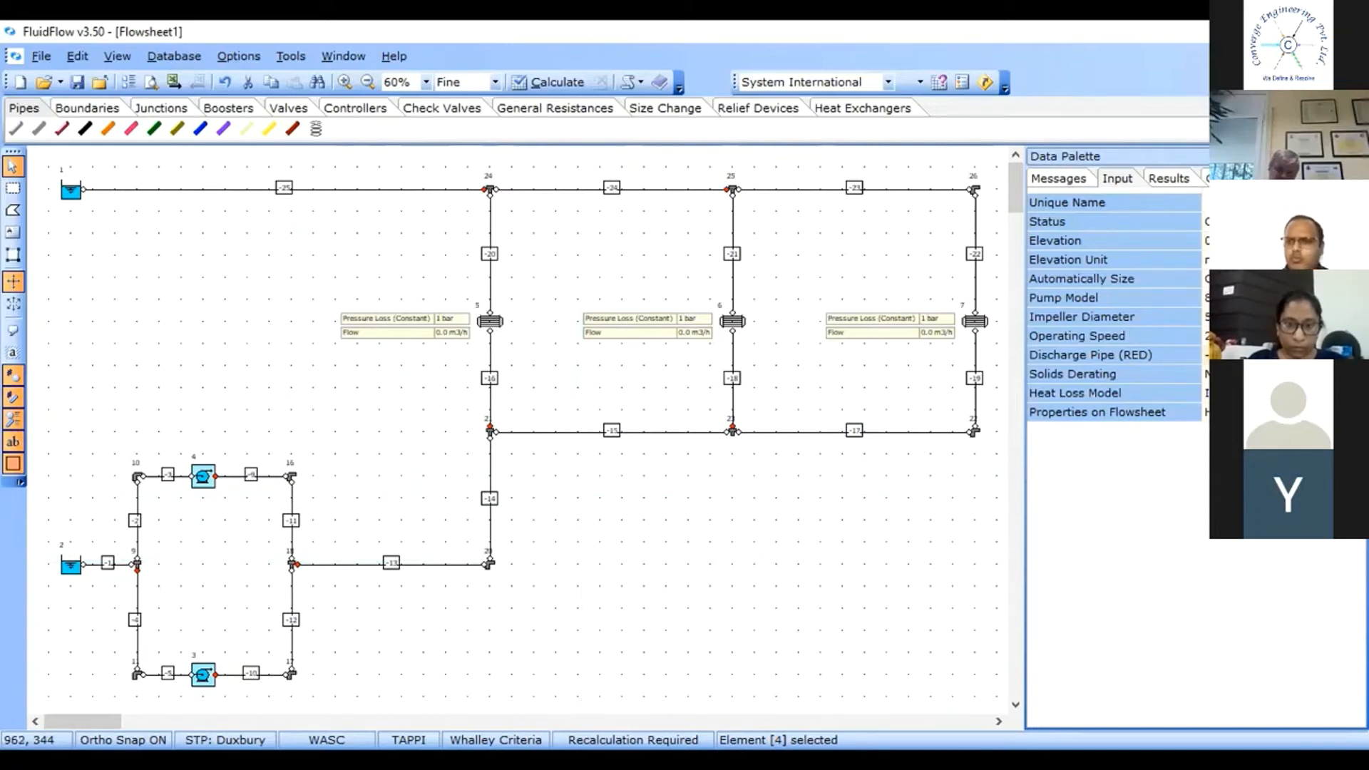
left_click(1247, 279)
left_click(1358, 279)
left_click(1247, 310)
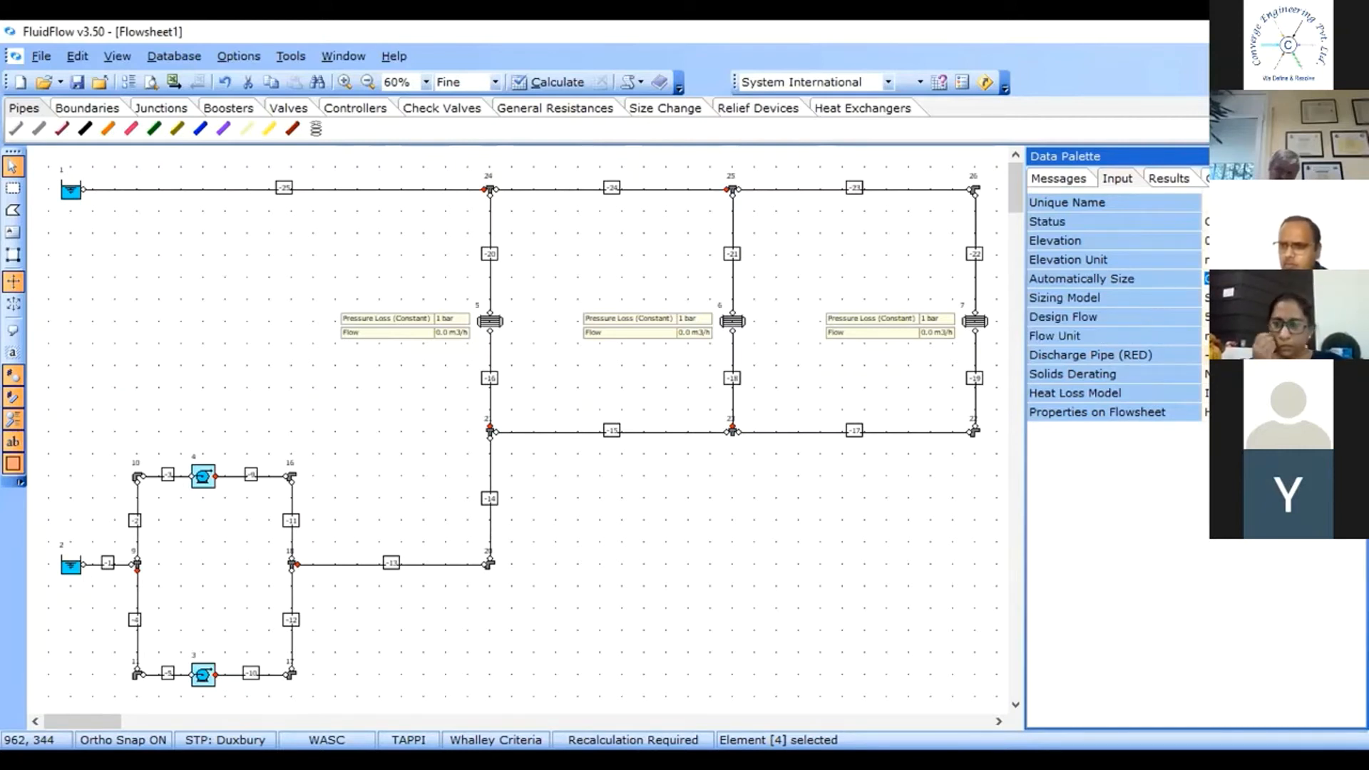
Set the design flow of both pumps to 3.
left_click(1247, 317)
type("1")
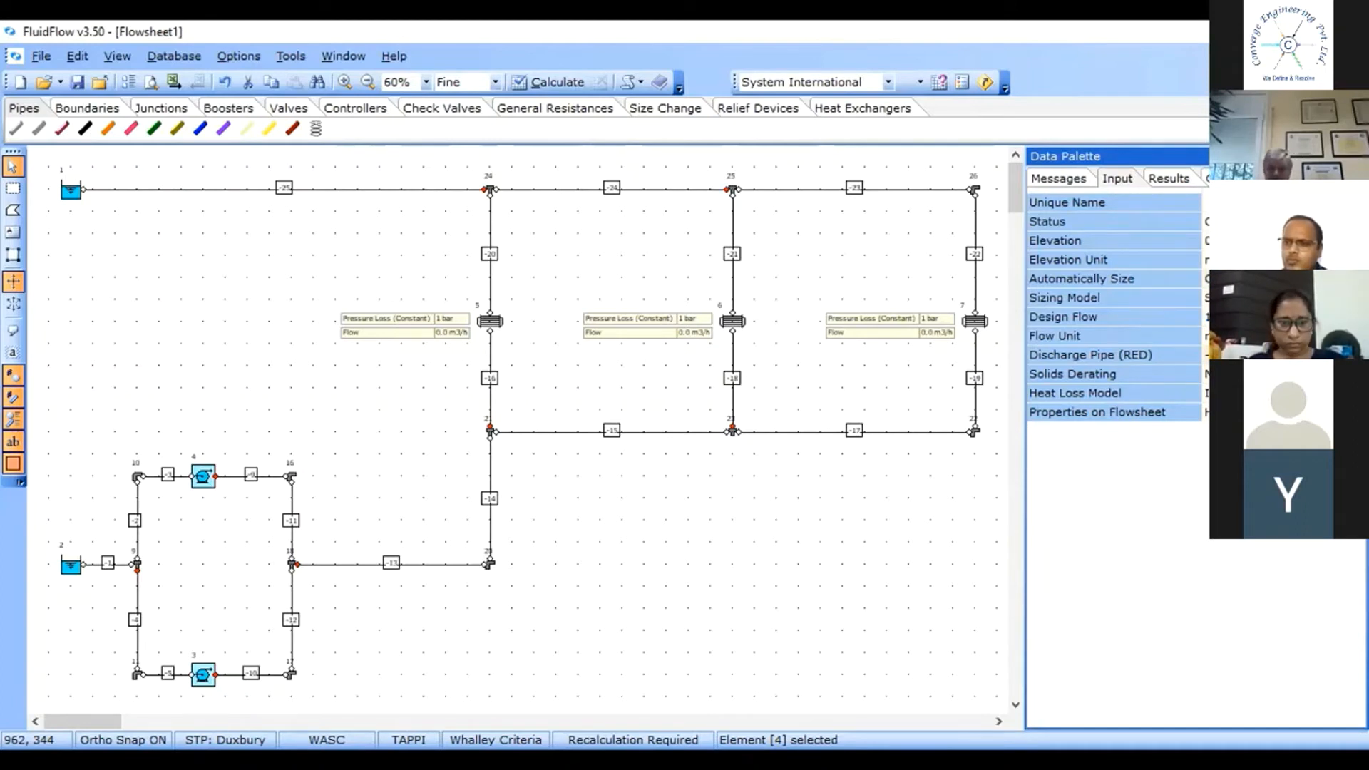
key("BackSpace")
type("3")
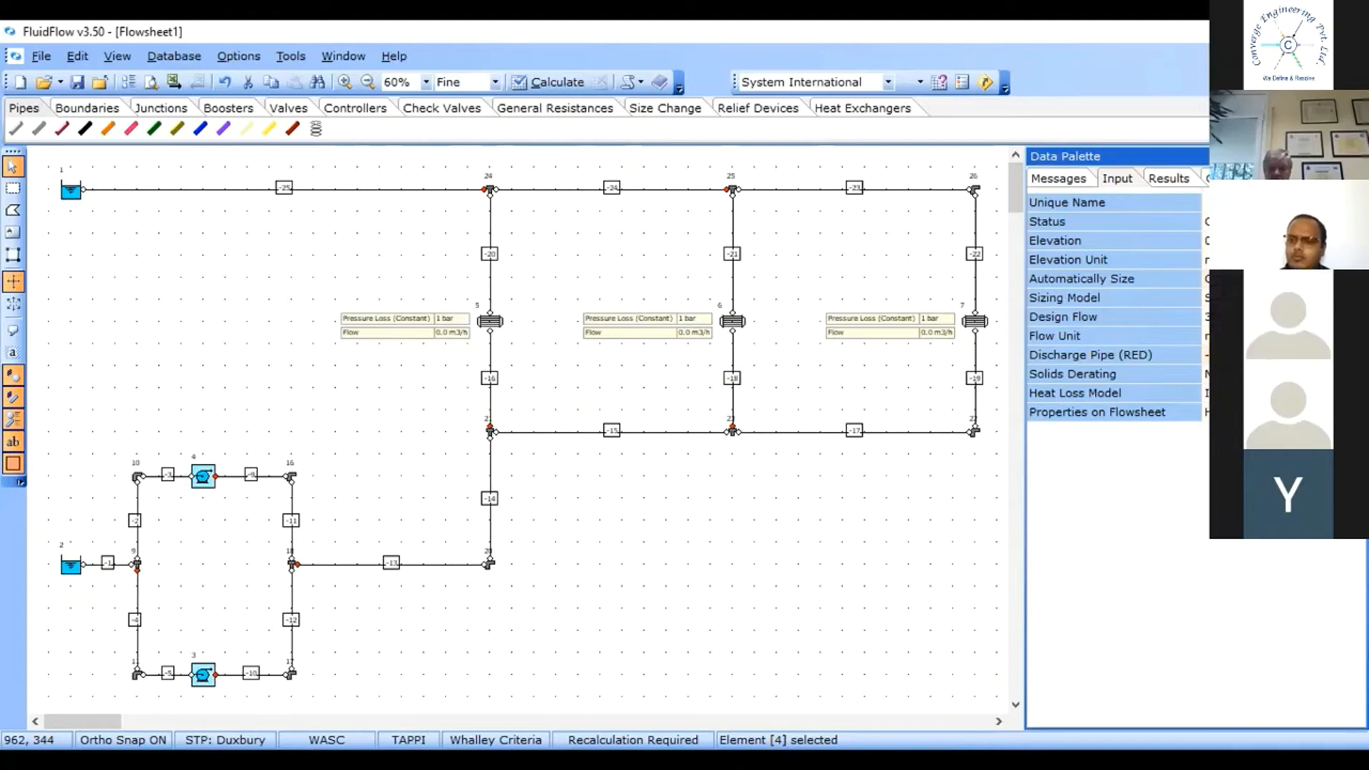
key("Return")
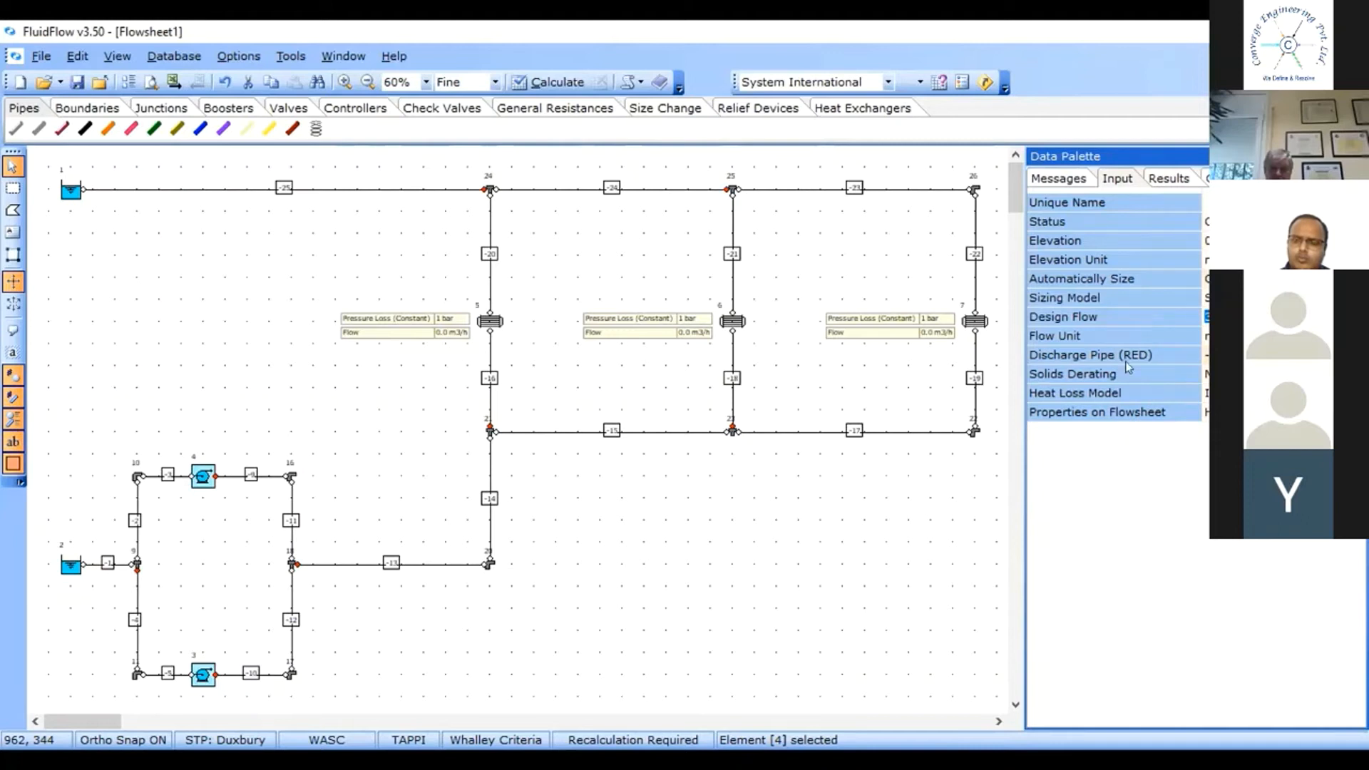
left_click(1254, 335)
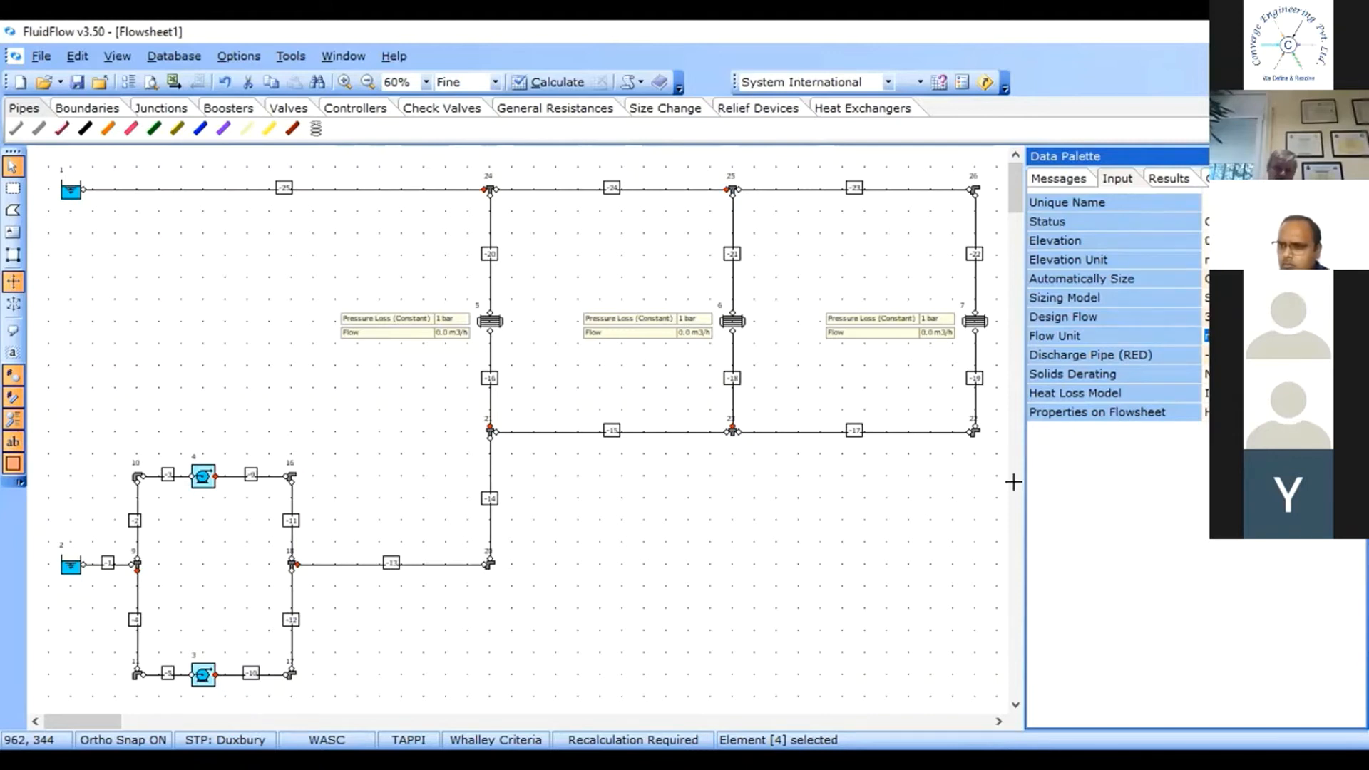
left_click(879, 483)
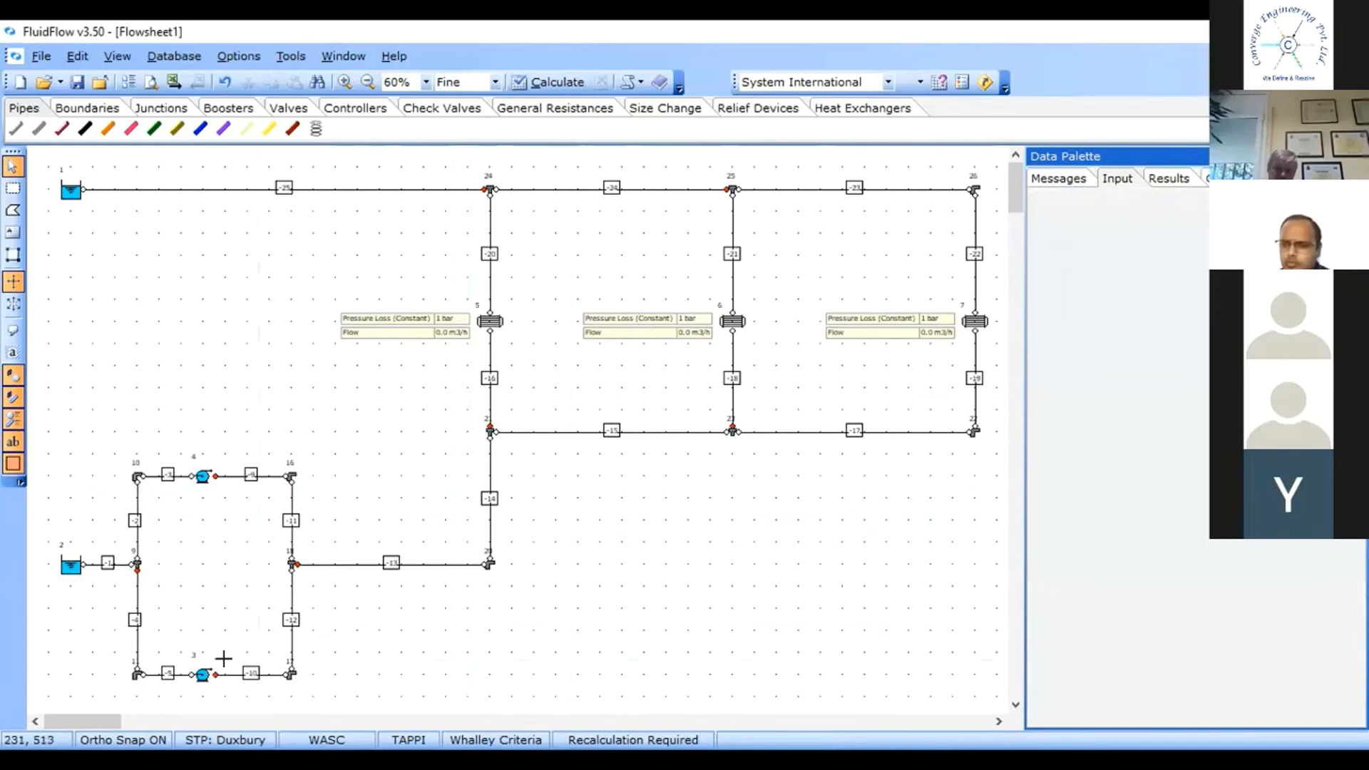
Change the status of the lower pump 3 in the loop.
left_click(203, 673)
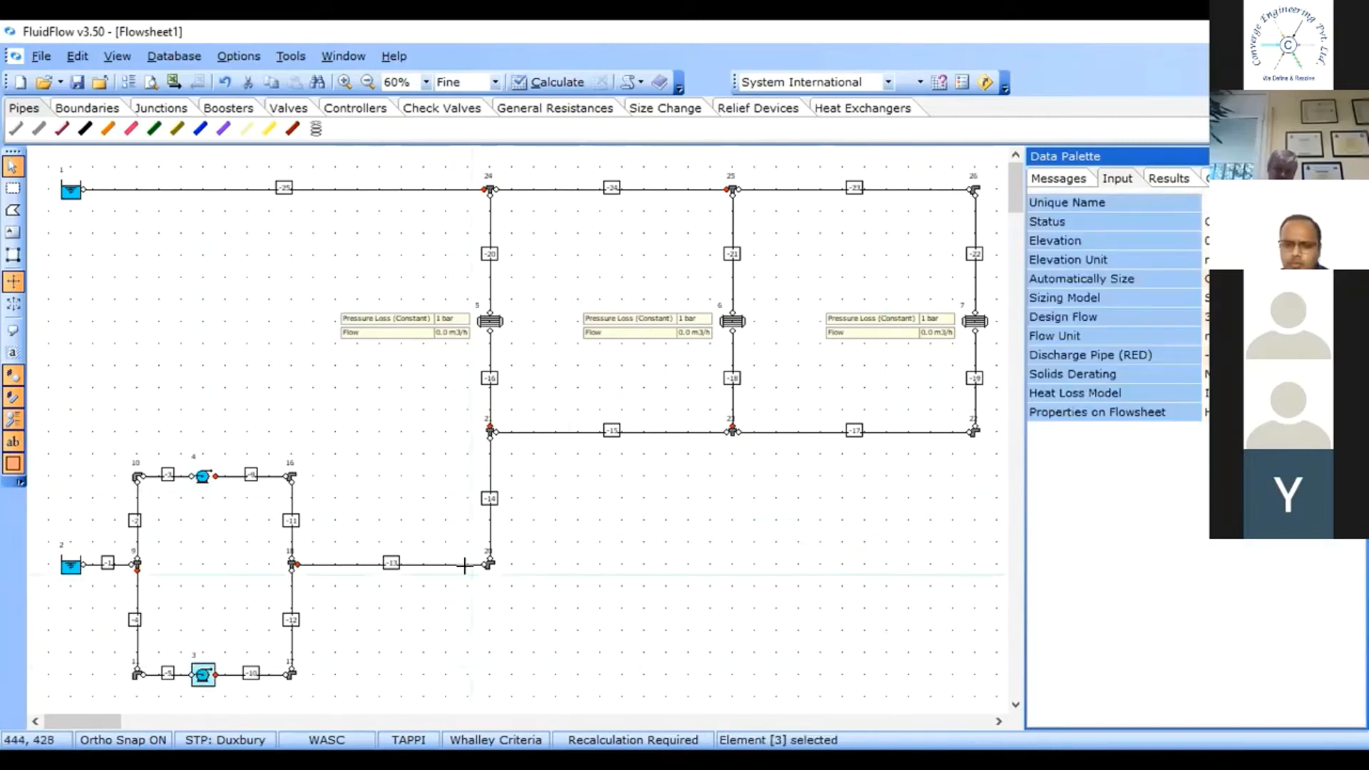
left_click(584, 569)
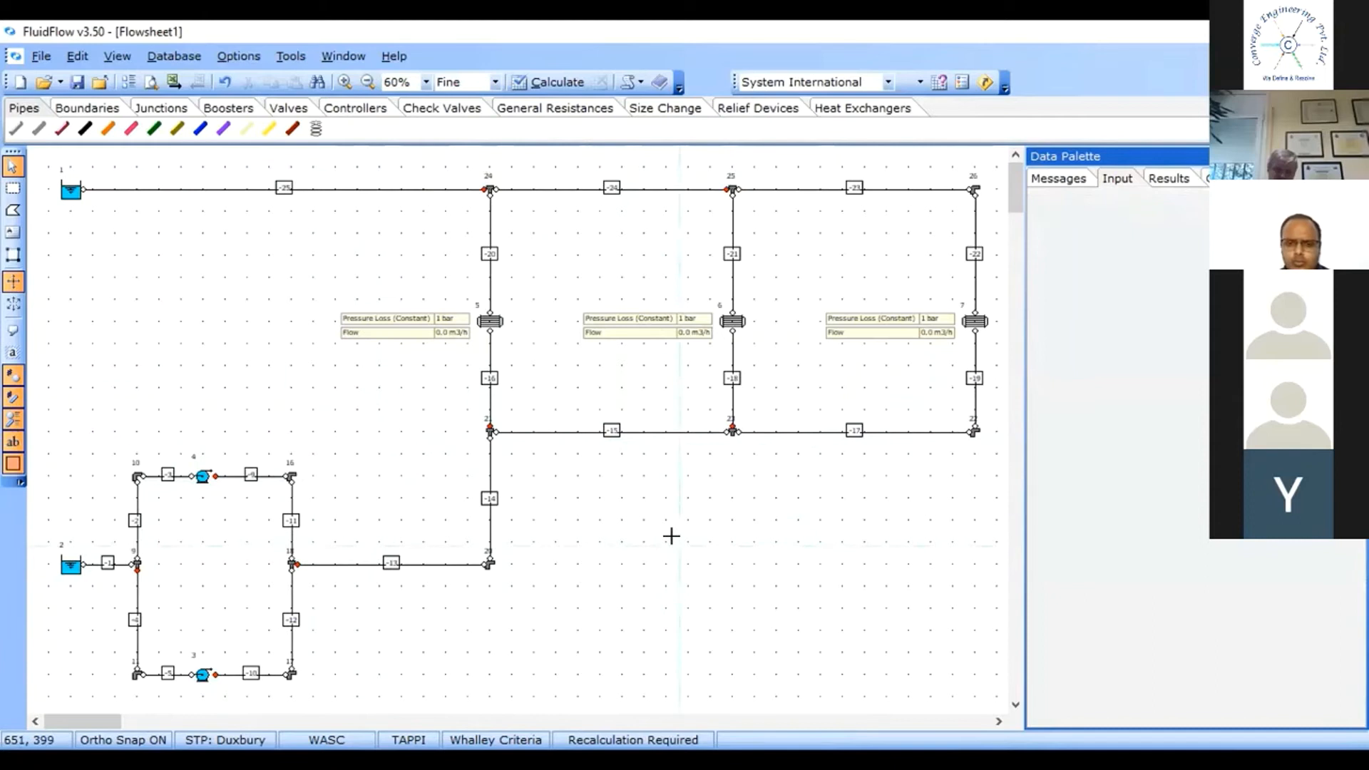
left_click(202, 676)
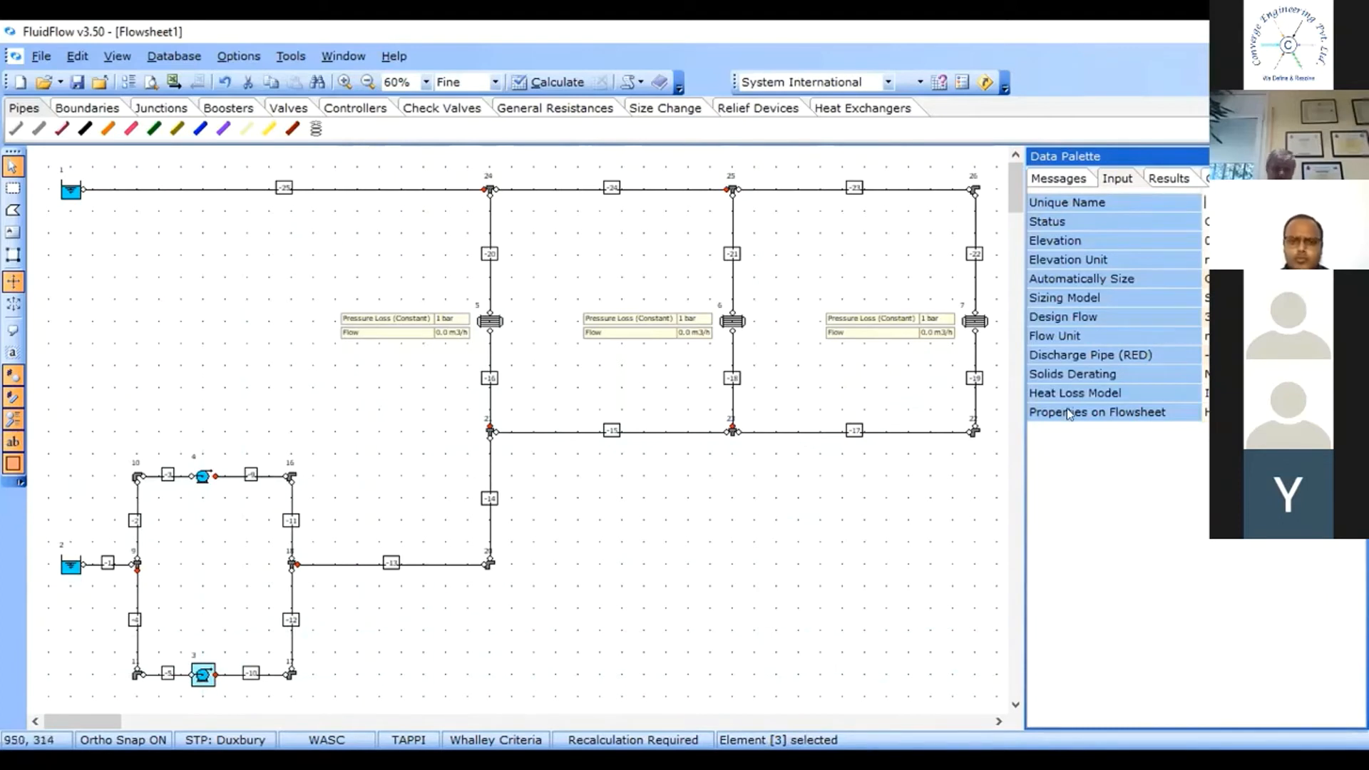
left_click(1206, 221)
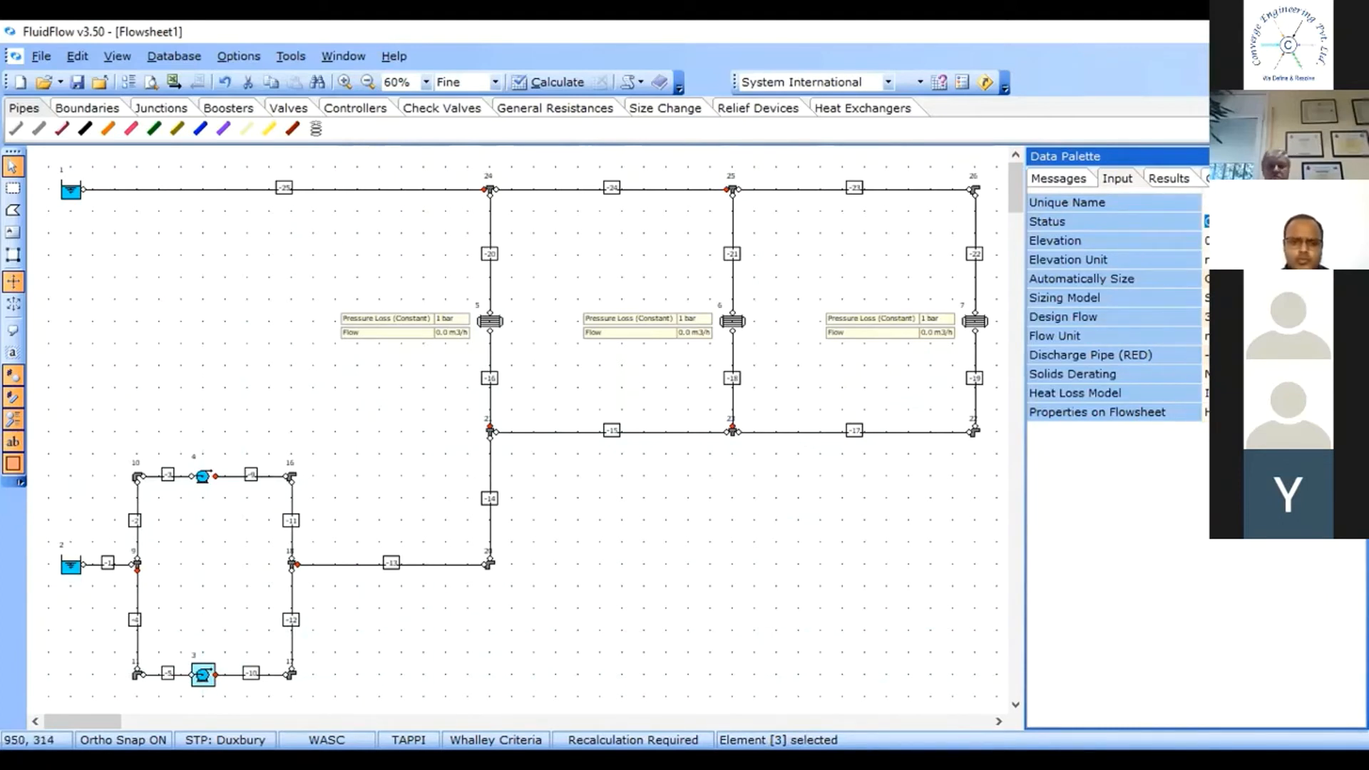
left_click(1358, 222)
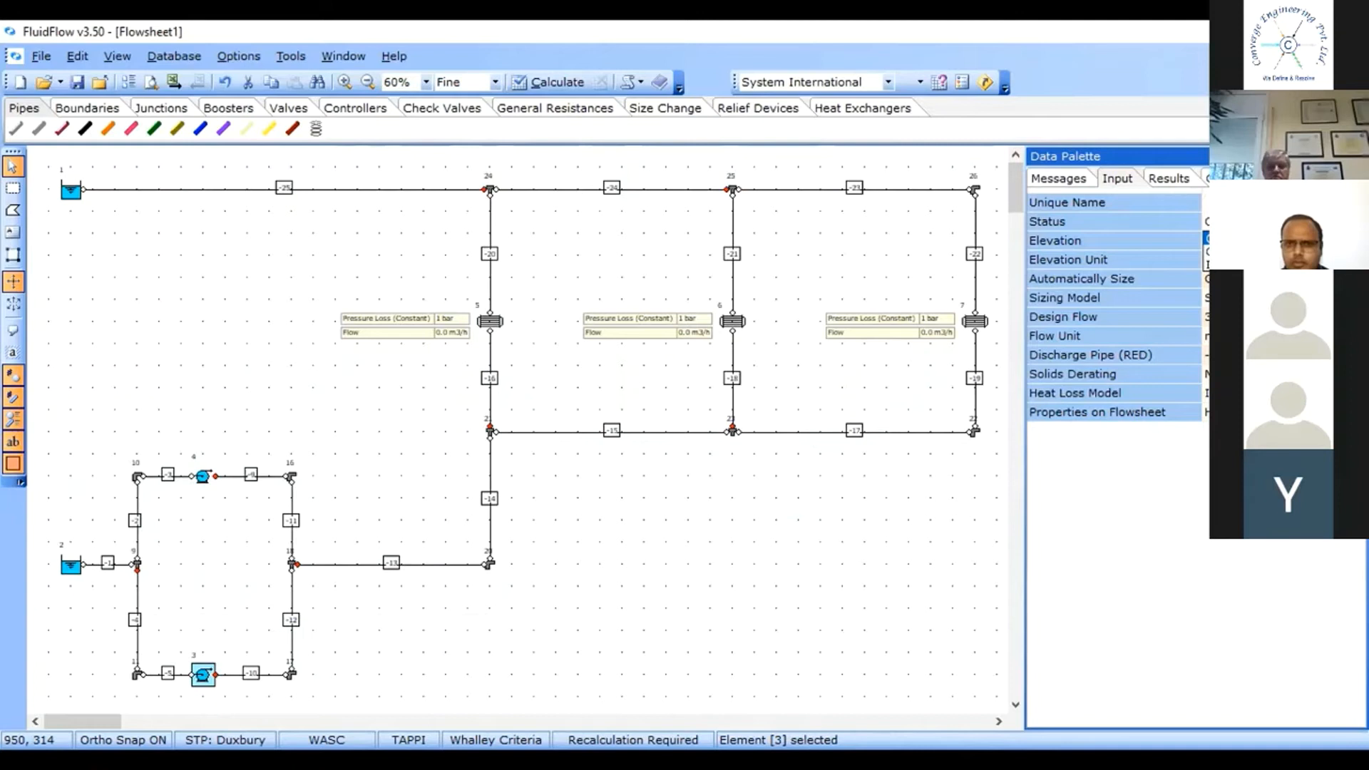
left_click(1283, 253)
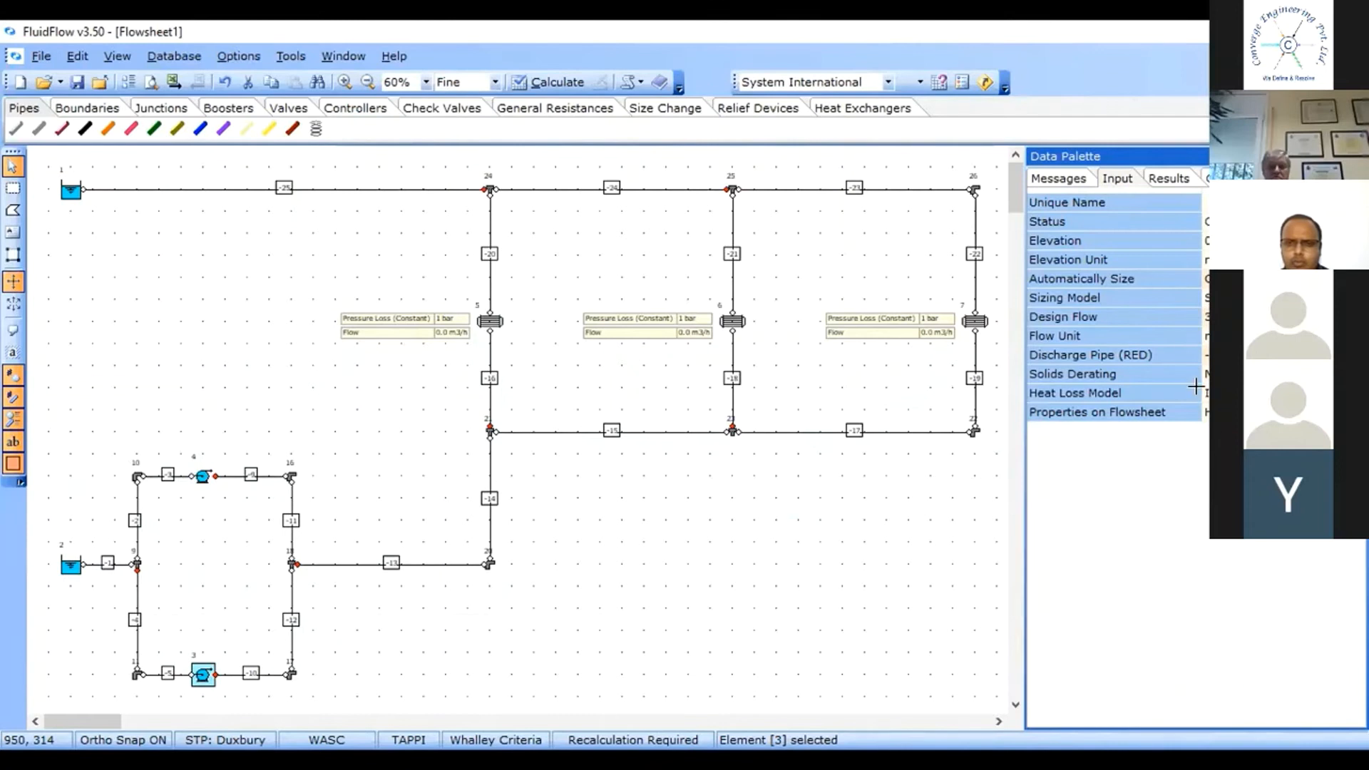
left_click(674, 506)
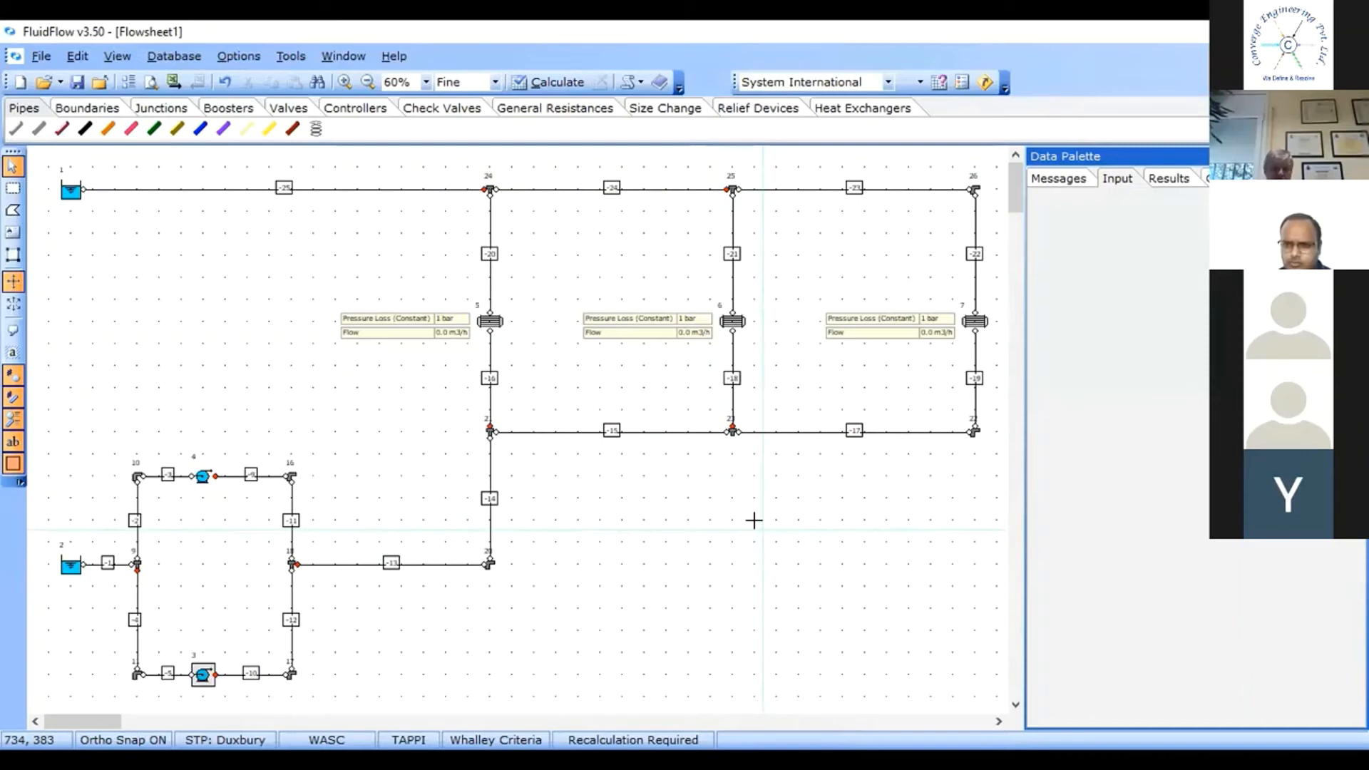
Select the lower loop's pipes and the connecting pipes one at a time.
left_click(134, 603)
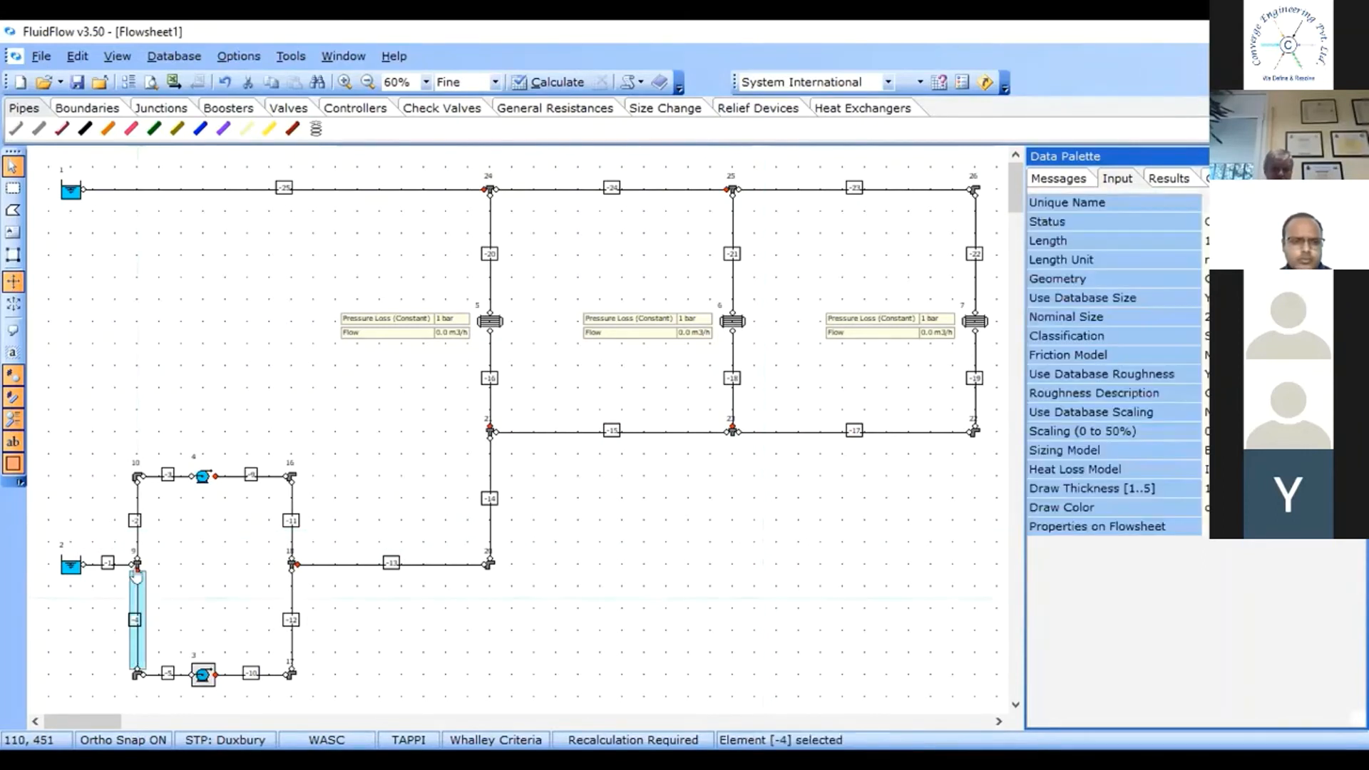
left_click(138, 501)
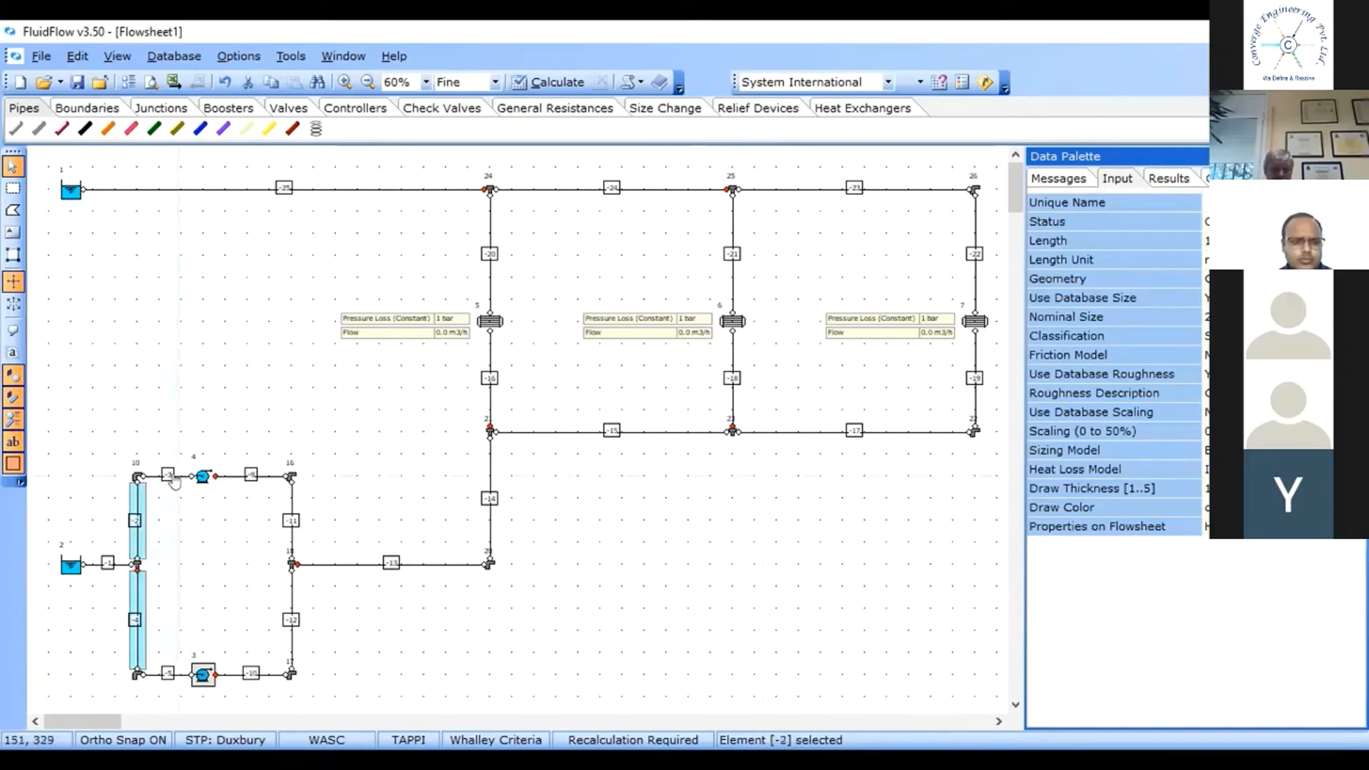
left_click(174, 477, "ctrl")
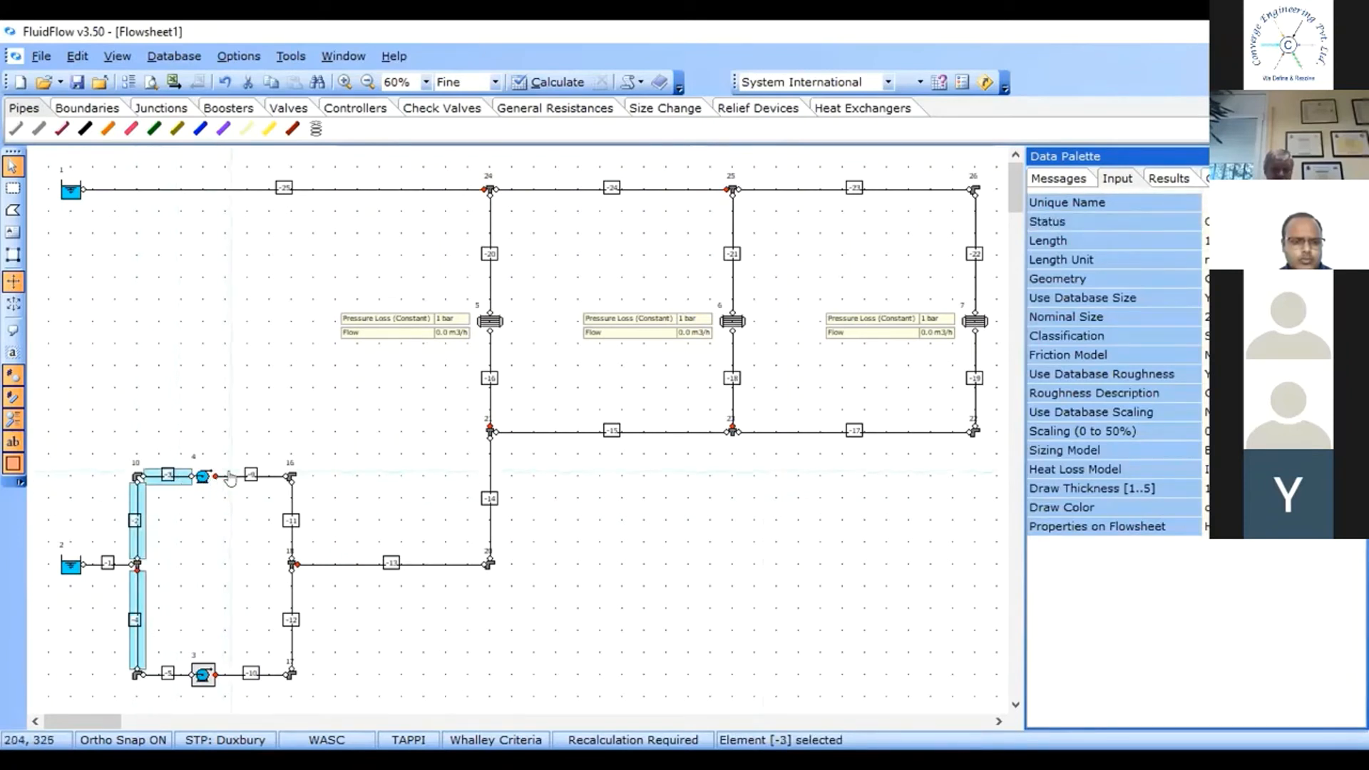
left_click(242, 477, "ctrl")
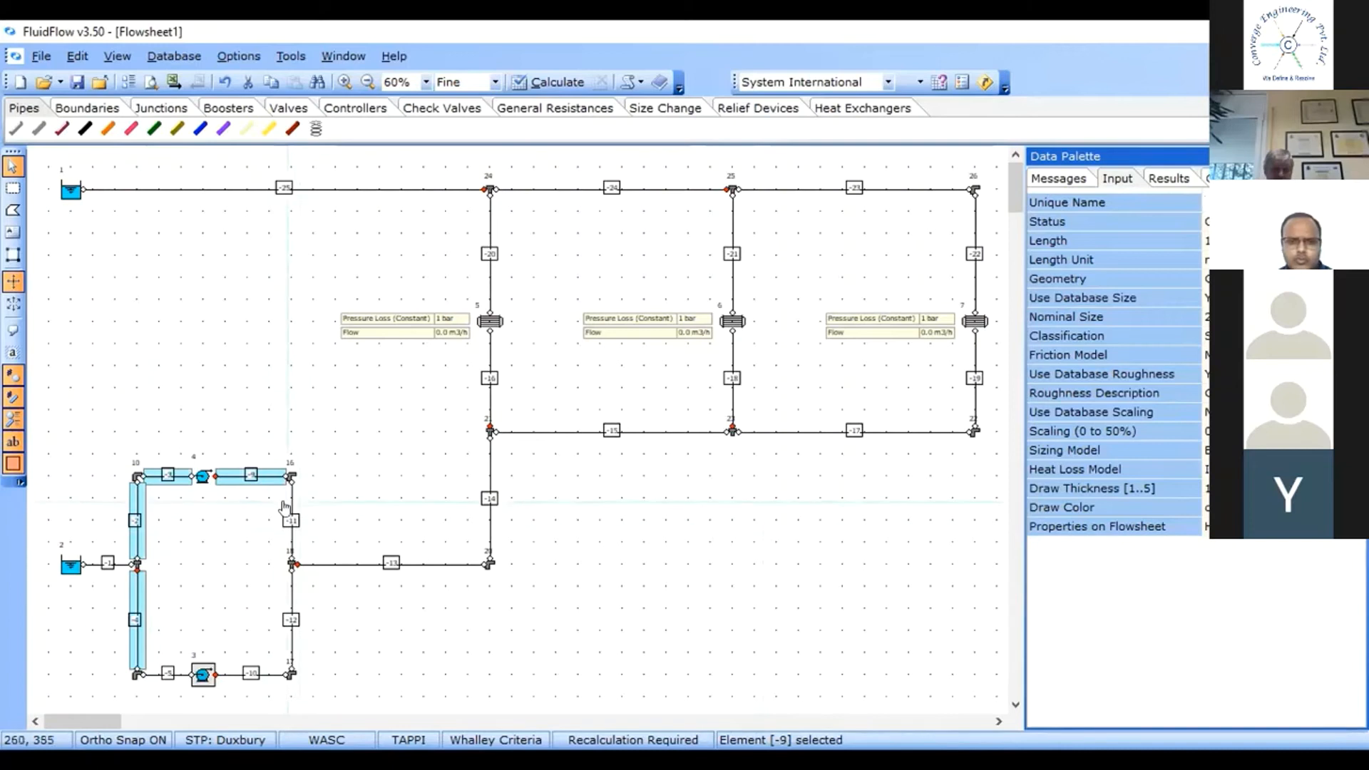
left_click(284, 507, "ctrl")
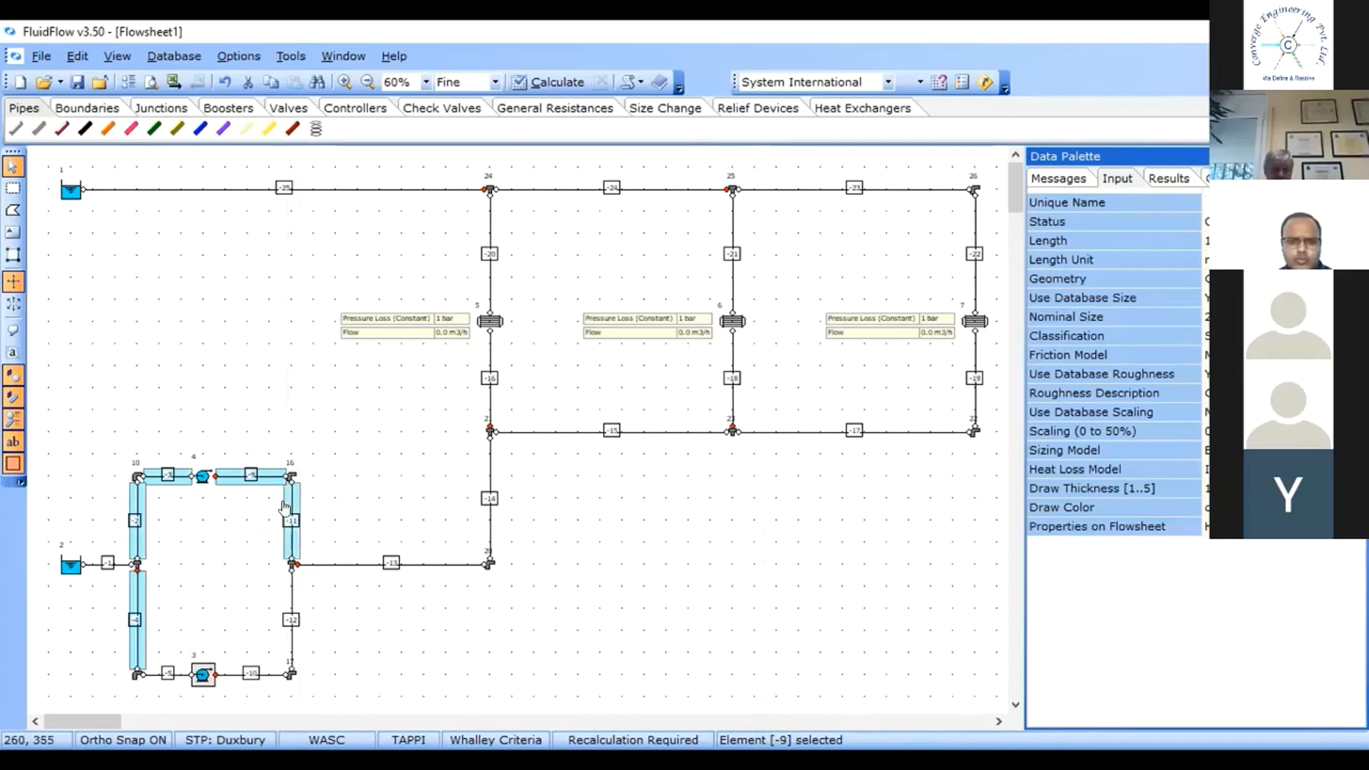
left_click(288, 596, "ctrl")
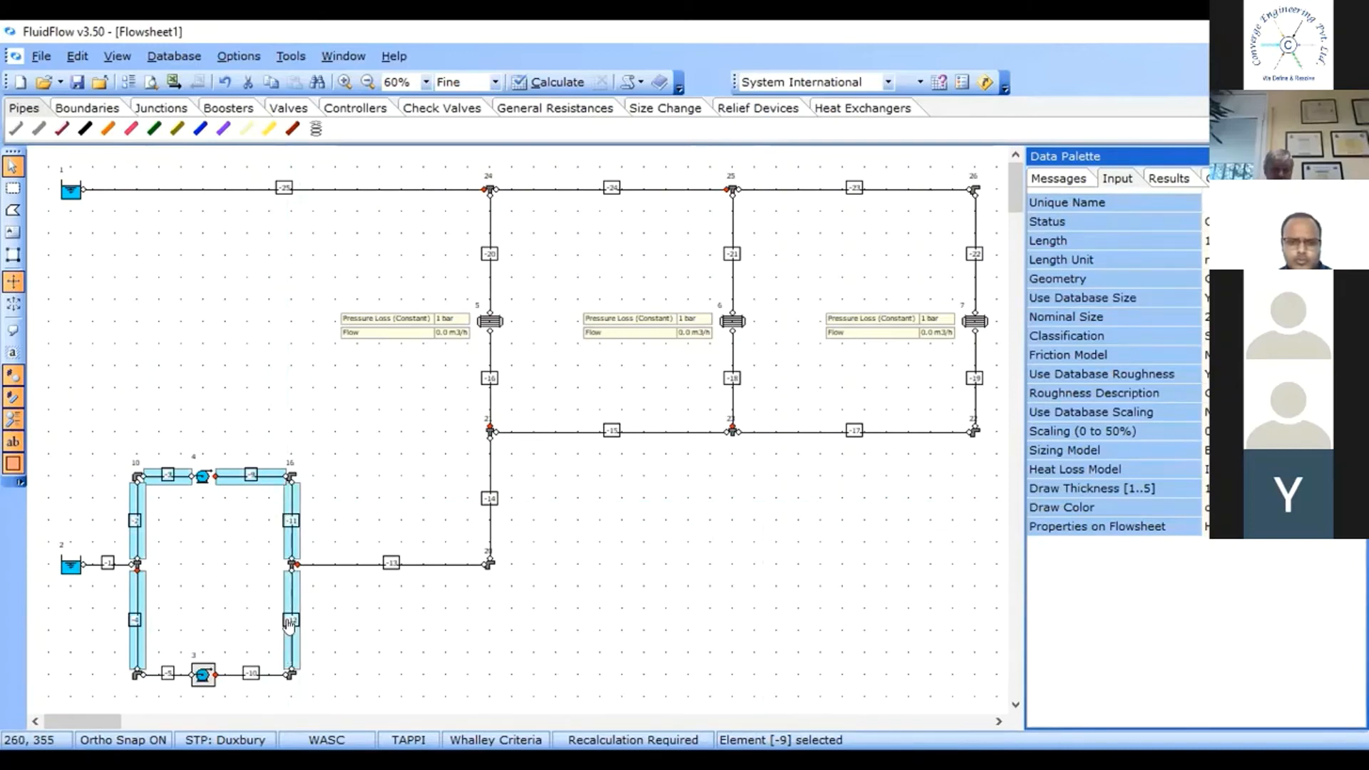
left_click(362, 566, "ctrl")
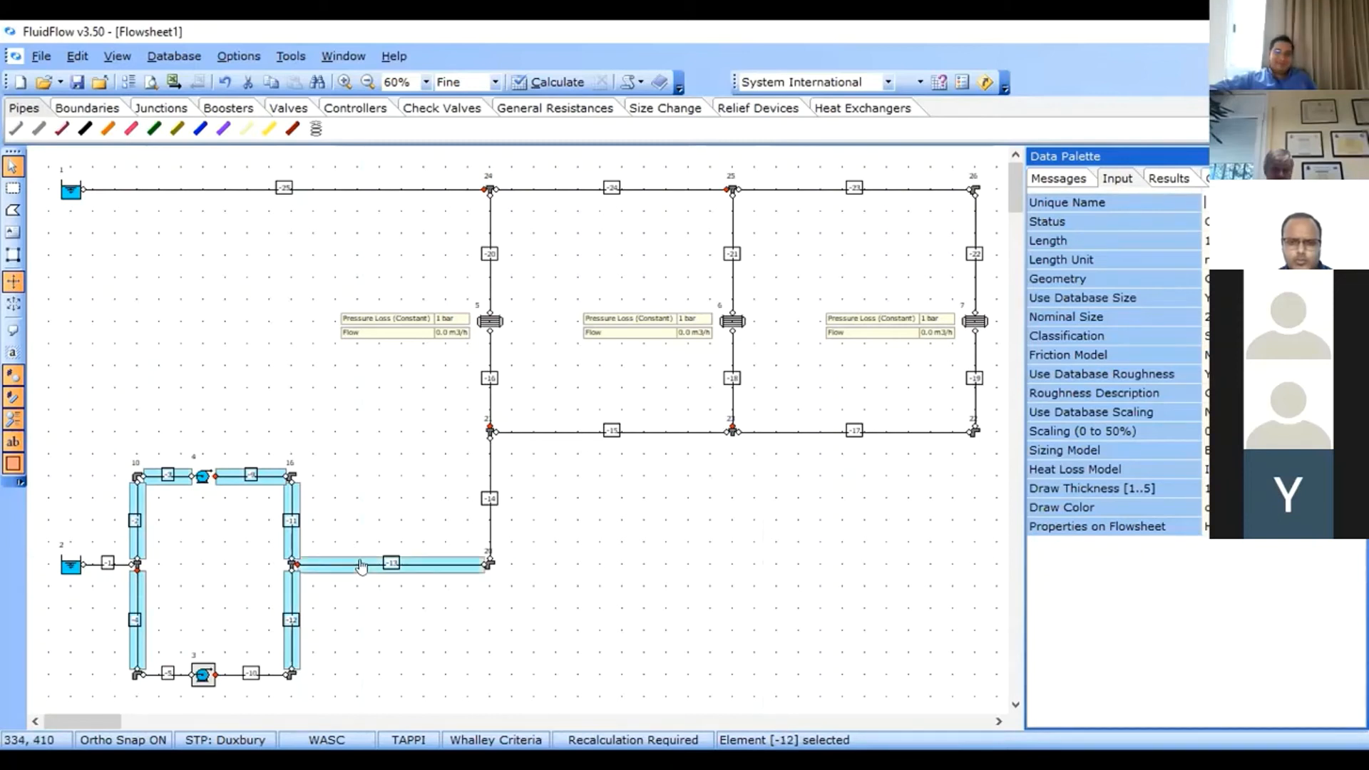
left_click(490, 512, "ctrl")
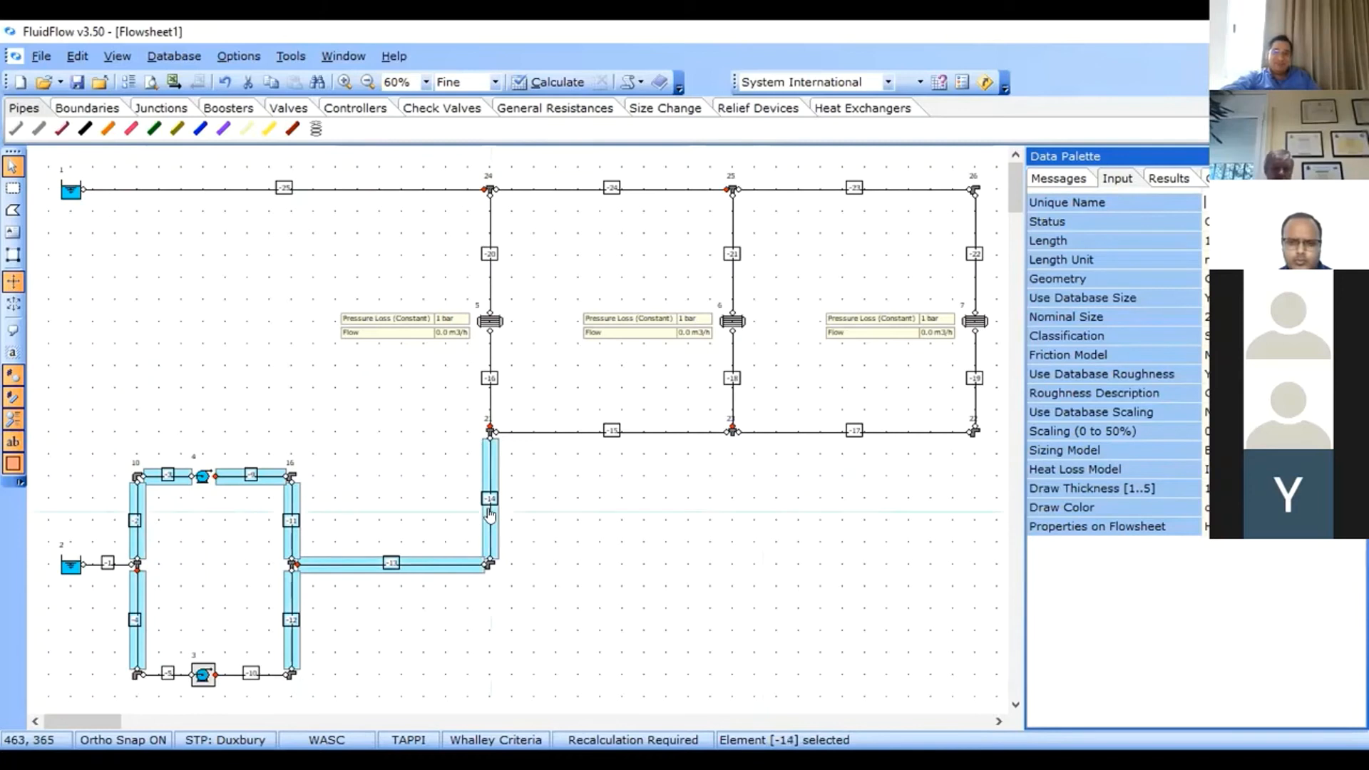
left_click(154, 677, "ctrl")
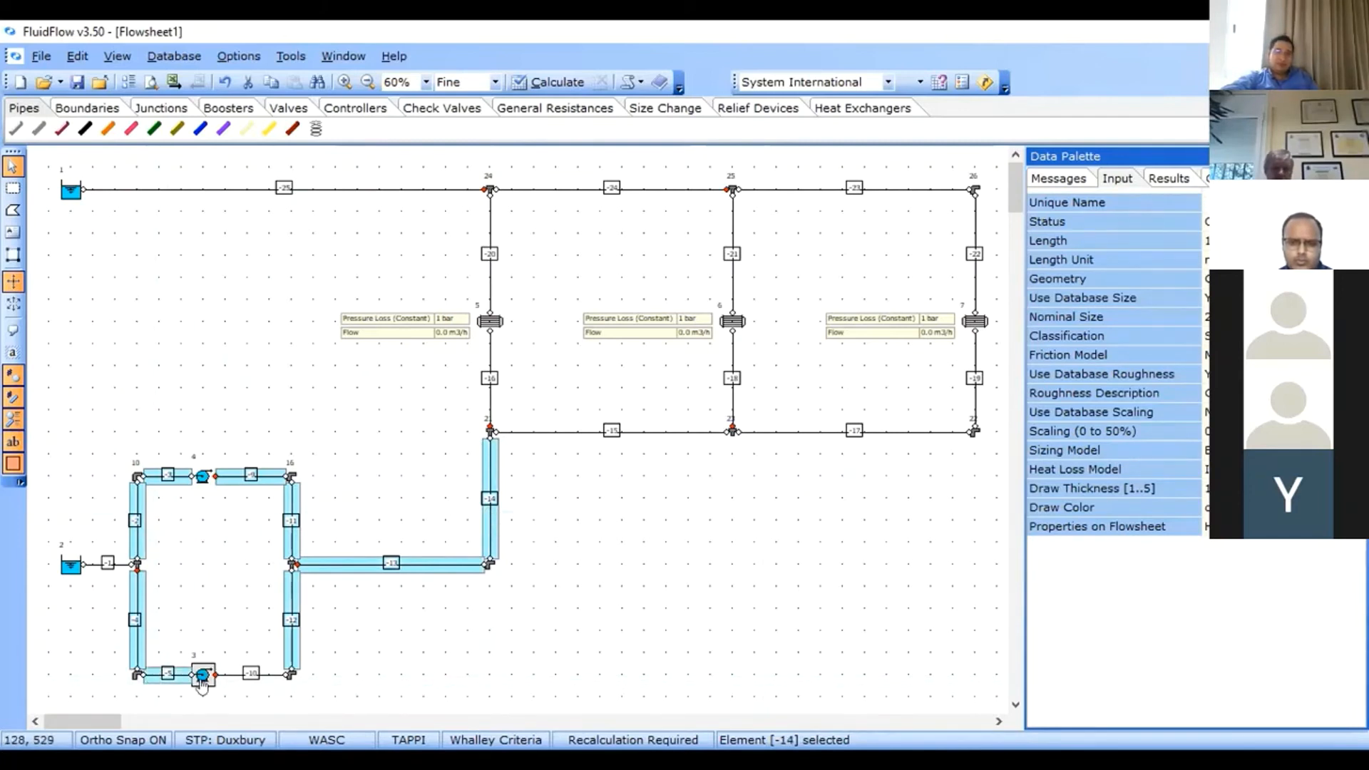
left_click(233, 676, "ctrl")
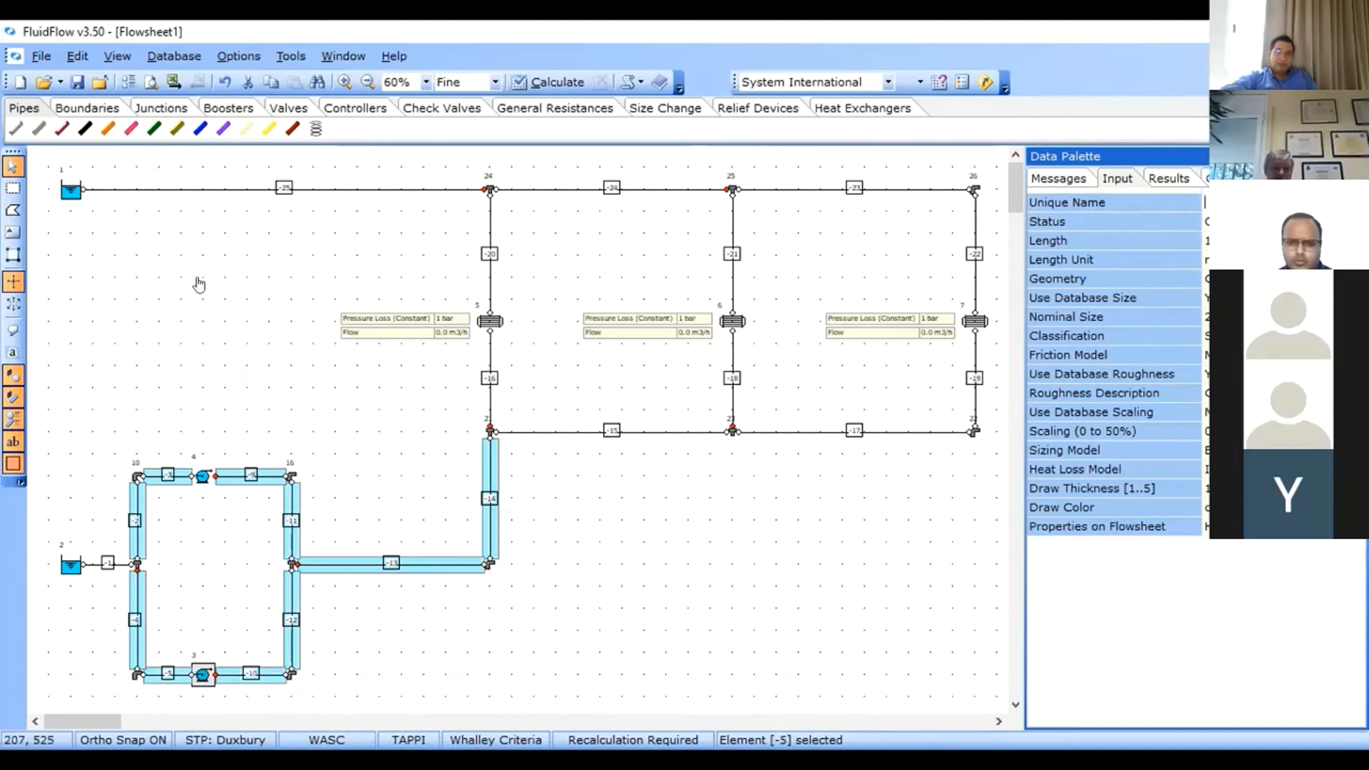
Select all pipes in the network and set their nominal size to 12 inch Schedule 40.
left_click(72, 53)
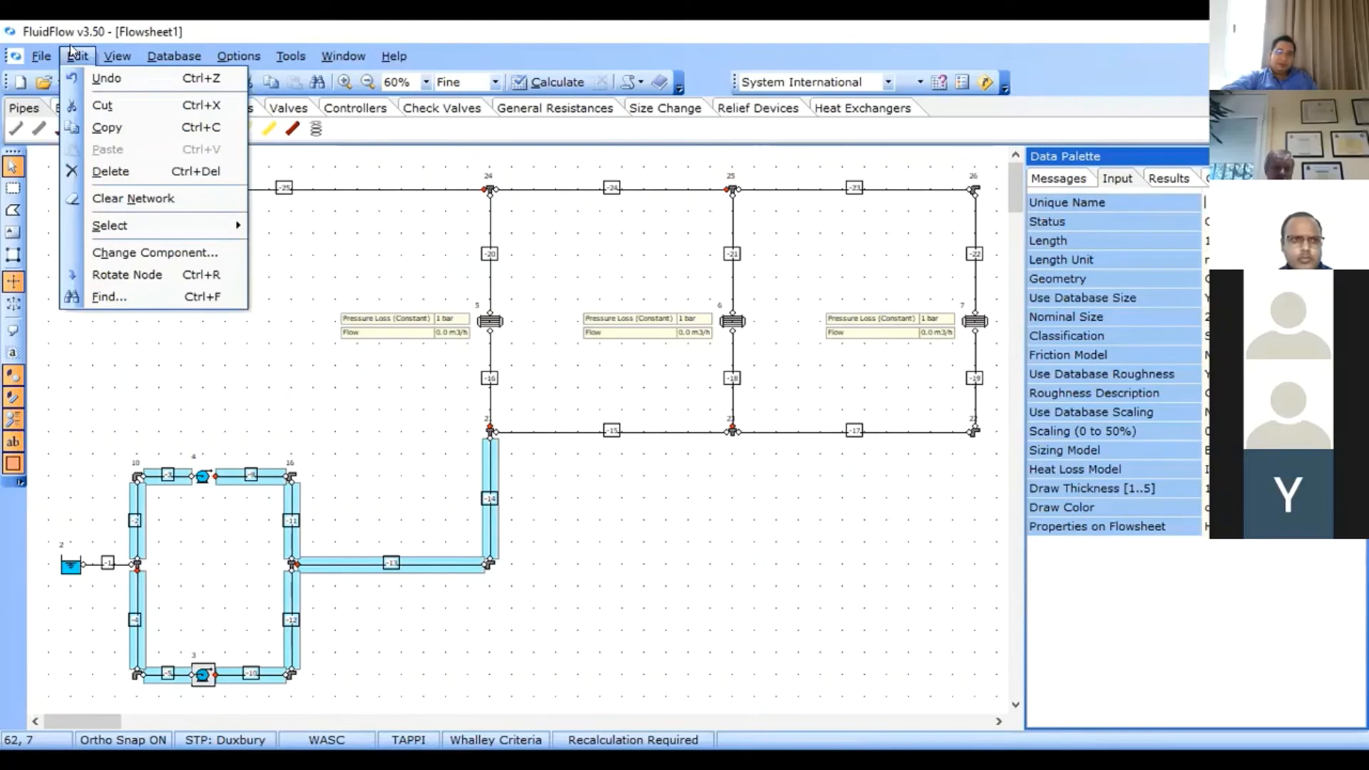
mouse_move(228, 228)
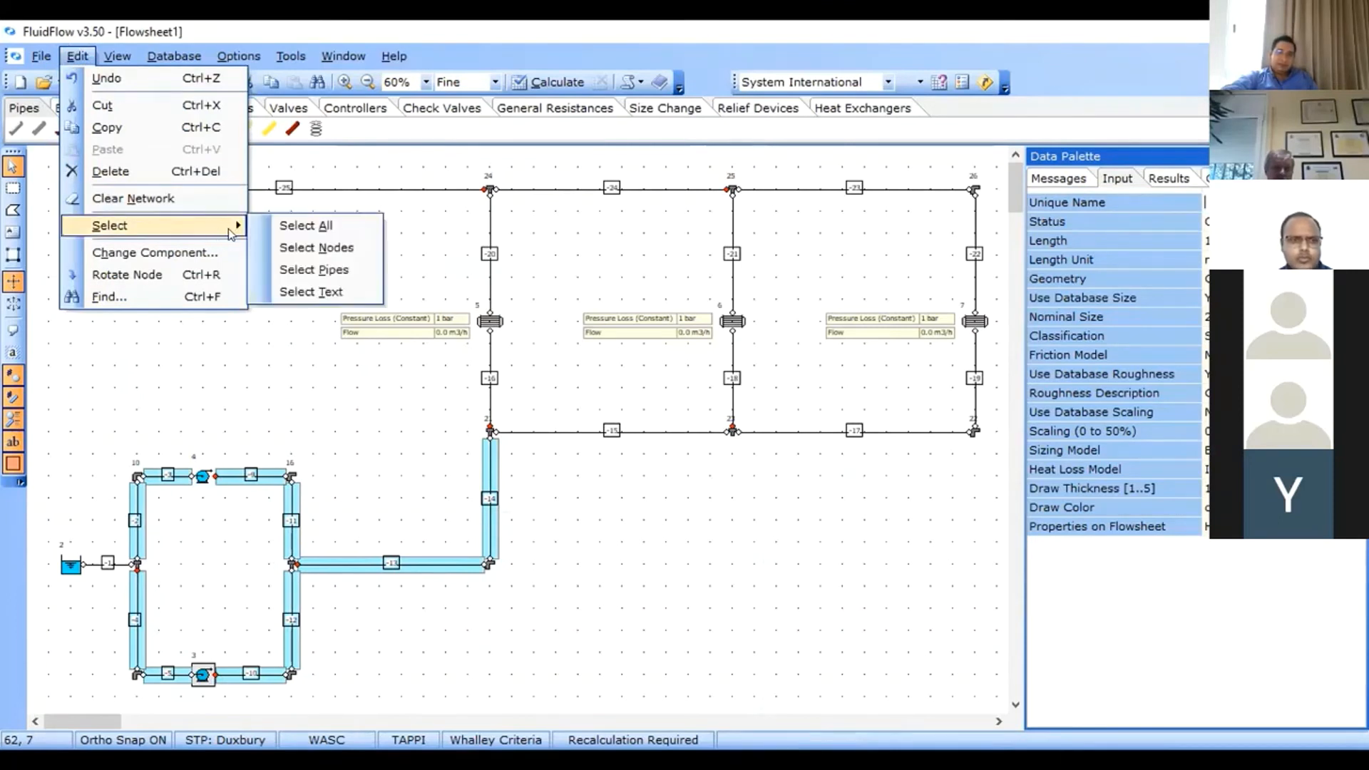
left_click(312, 268)
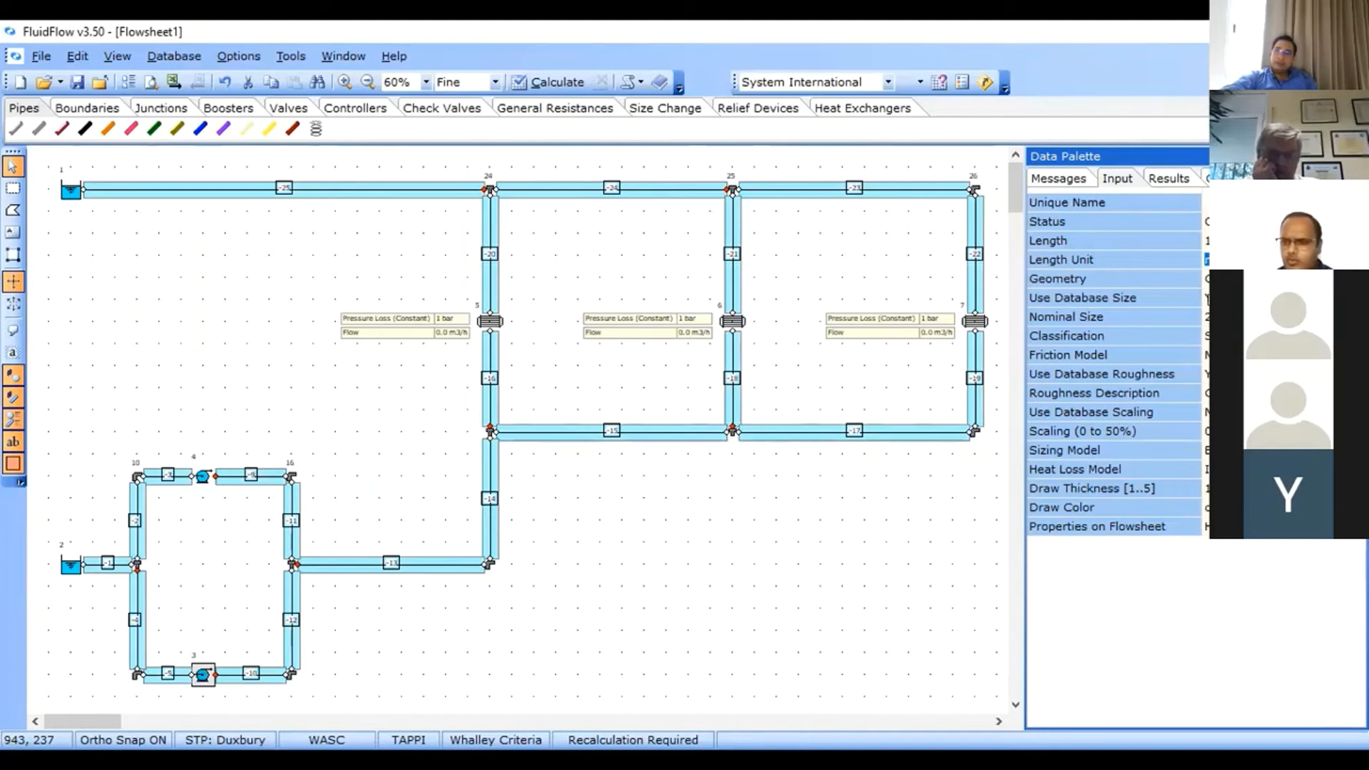
left_click(1207, 241)
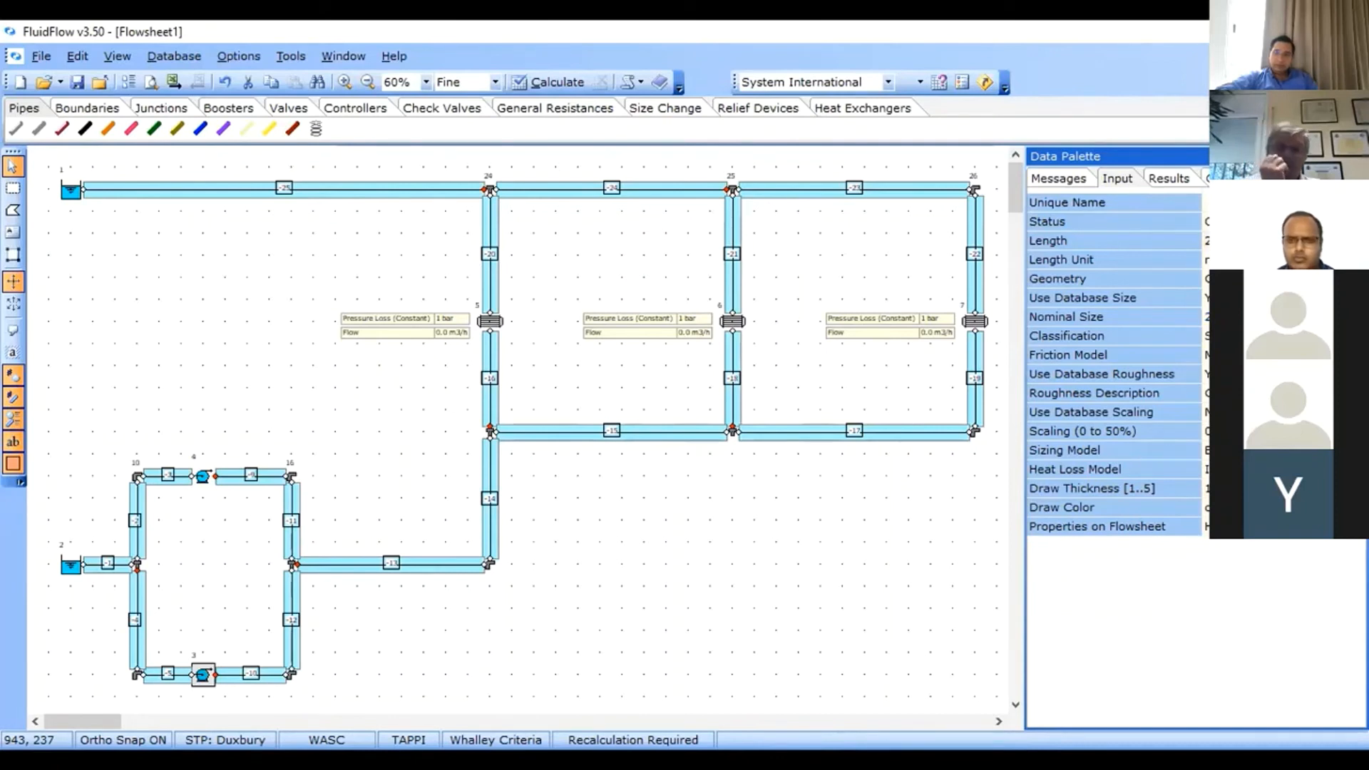
left_click(1357, 317)
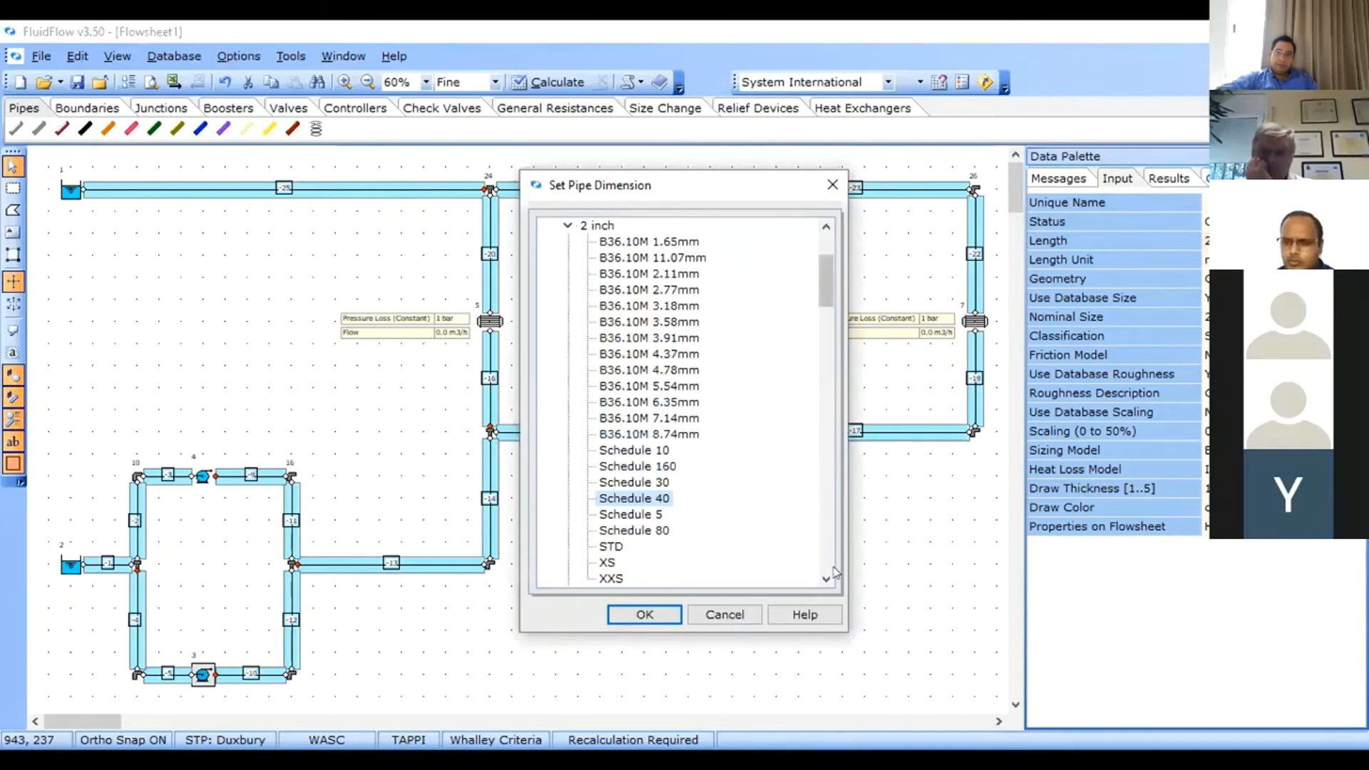
scroll(715, 522, "down", 5)
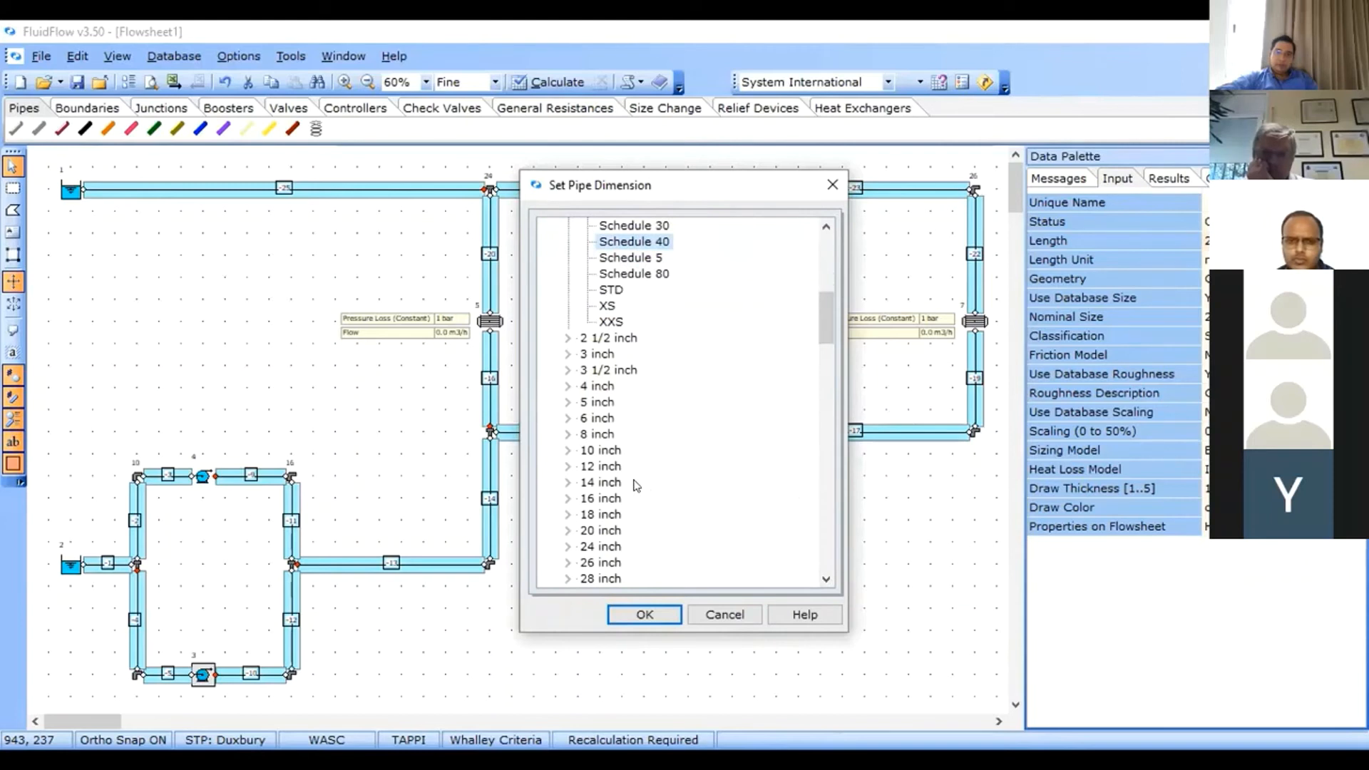
left_click(567, 466)
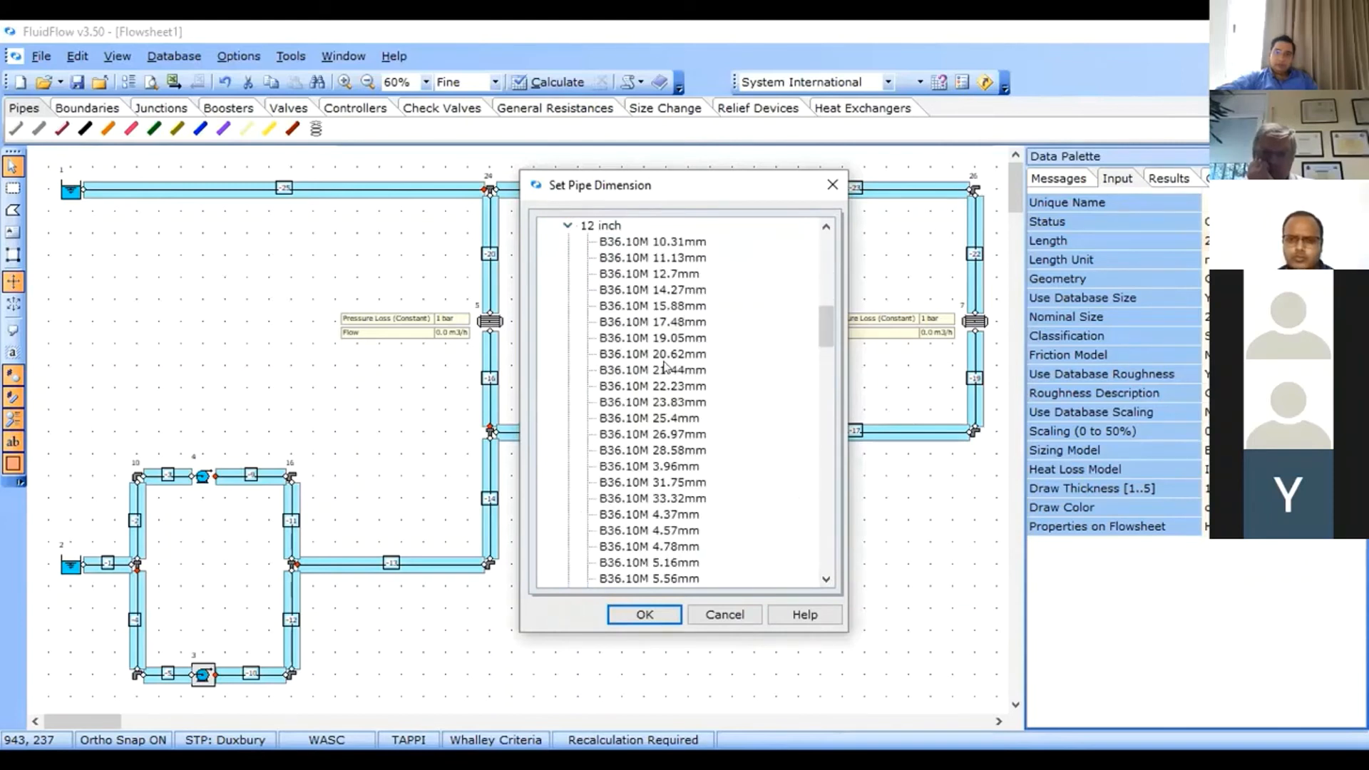
left_click_drag(827, 581, 825, 579)
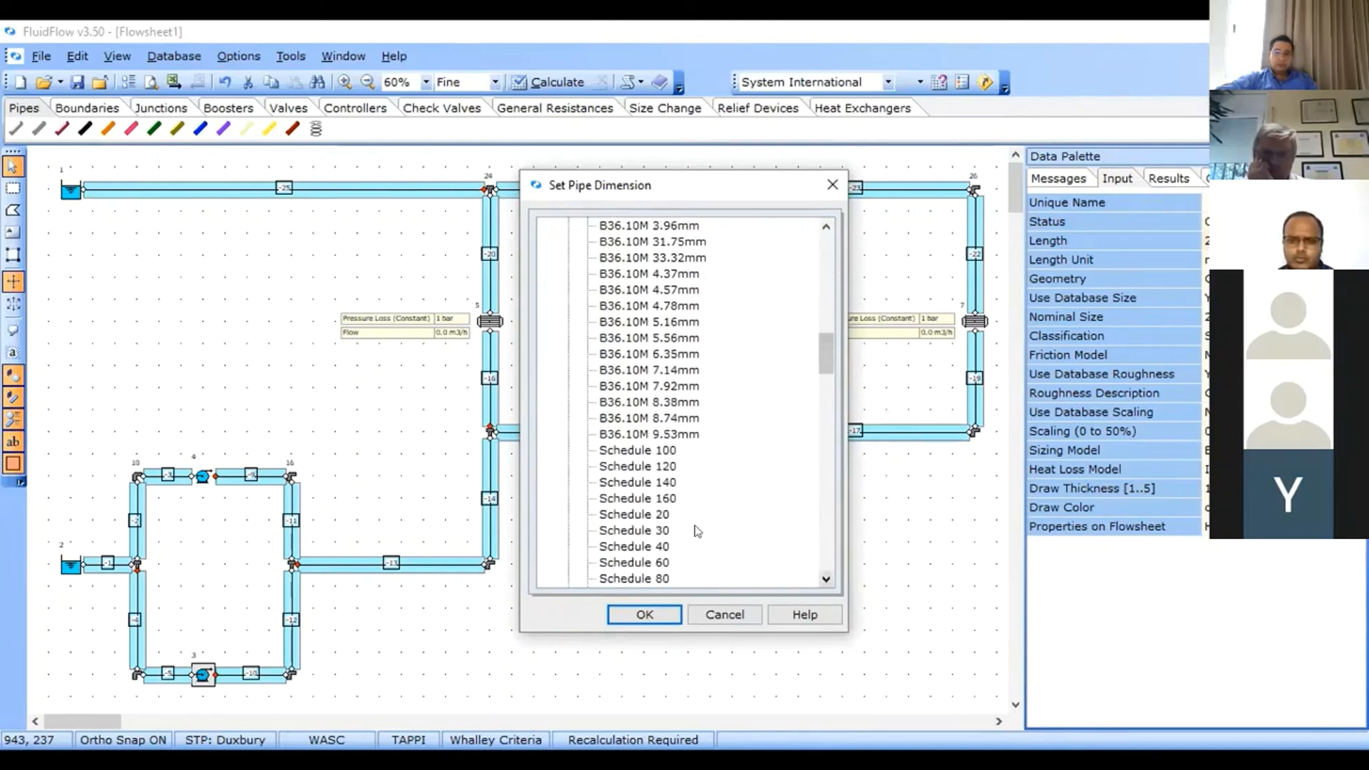
left_click(662, 549)
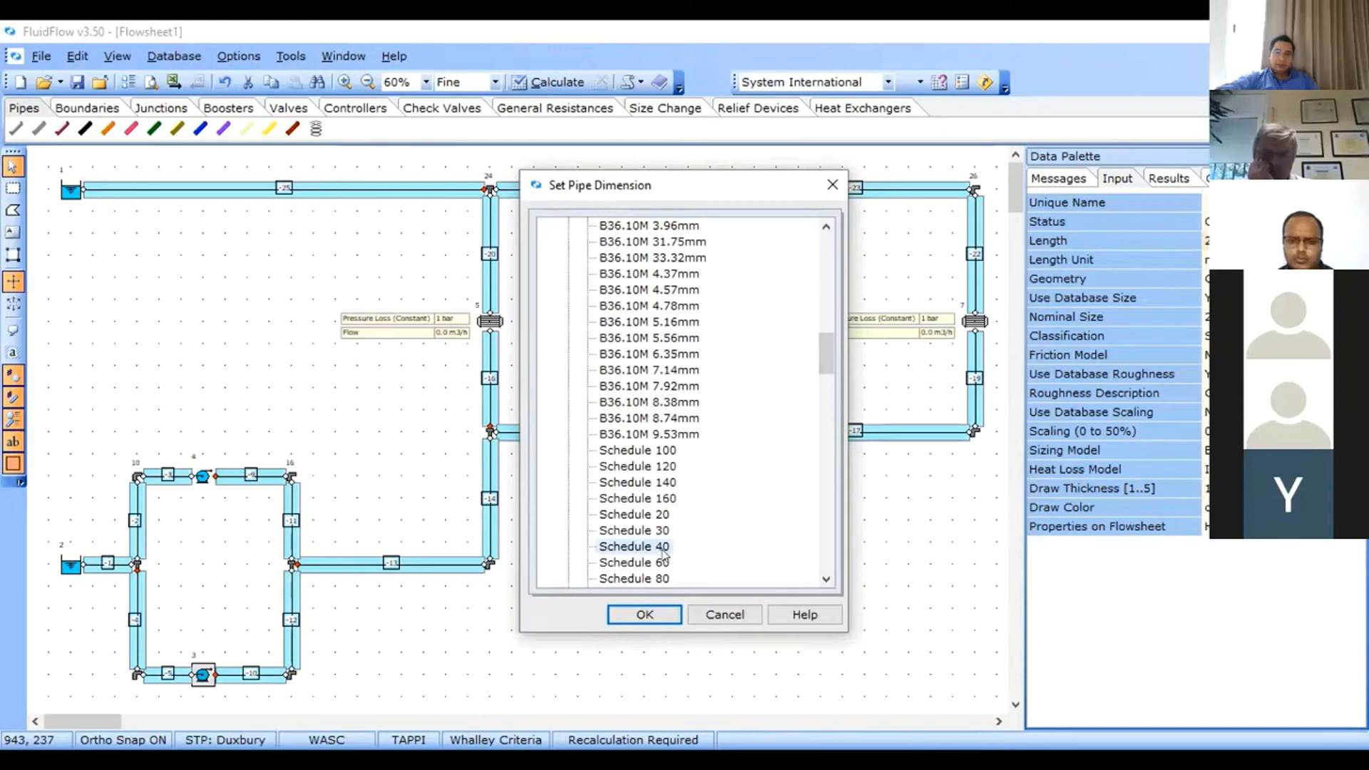
left_click(644, 615)
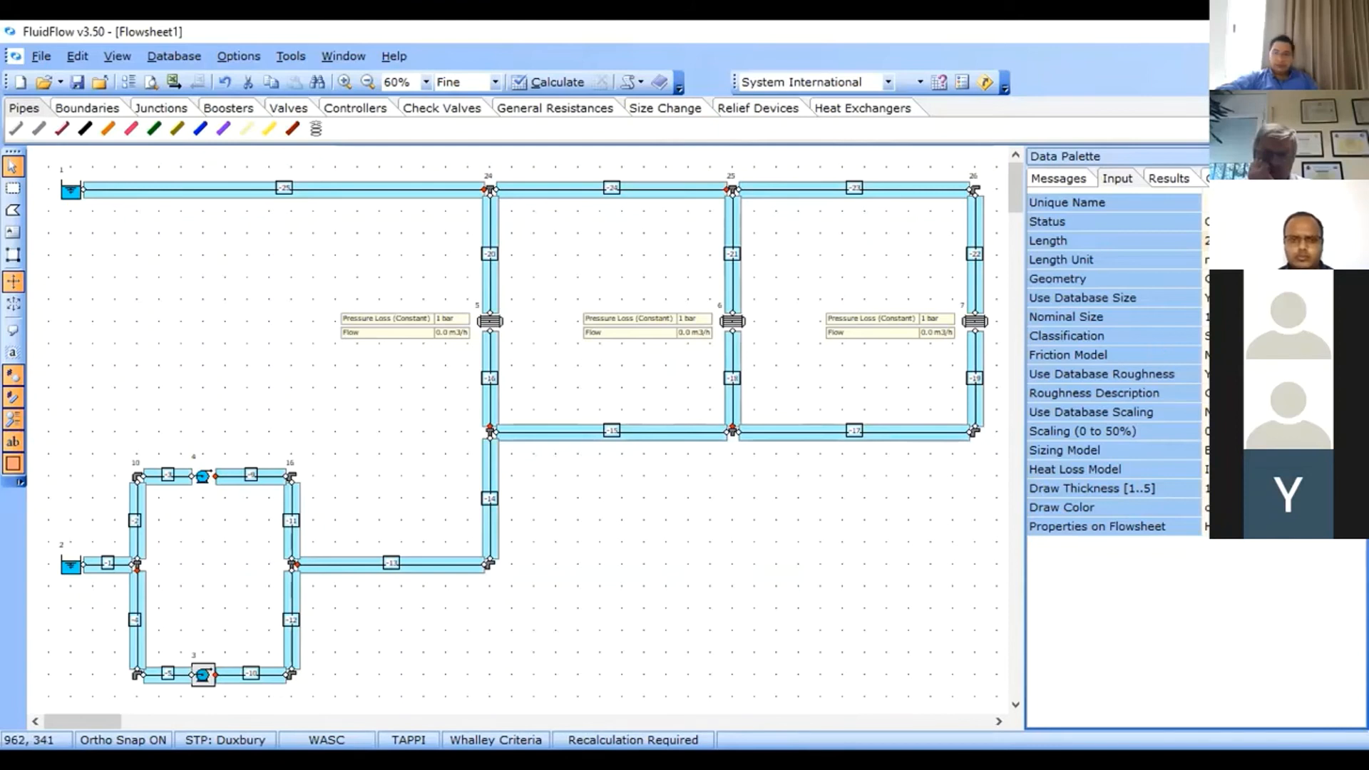
Change the selected pipes' friction model to Hazen-Williams and confirm the Hazen Williams coefficient.
left_click(1241, 355)
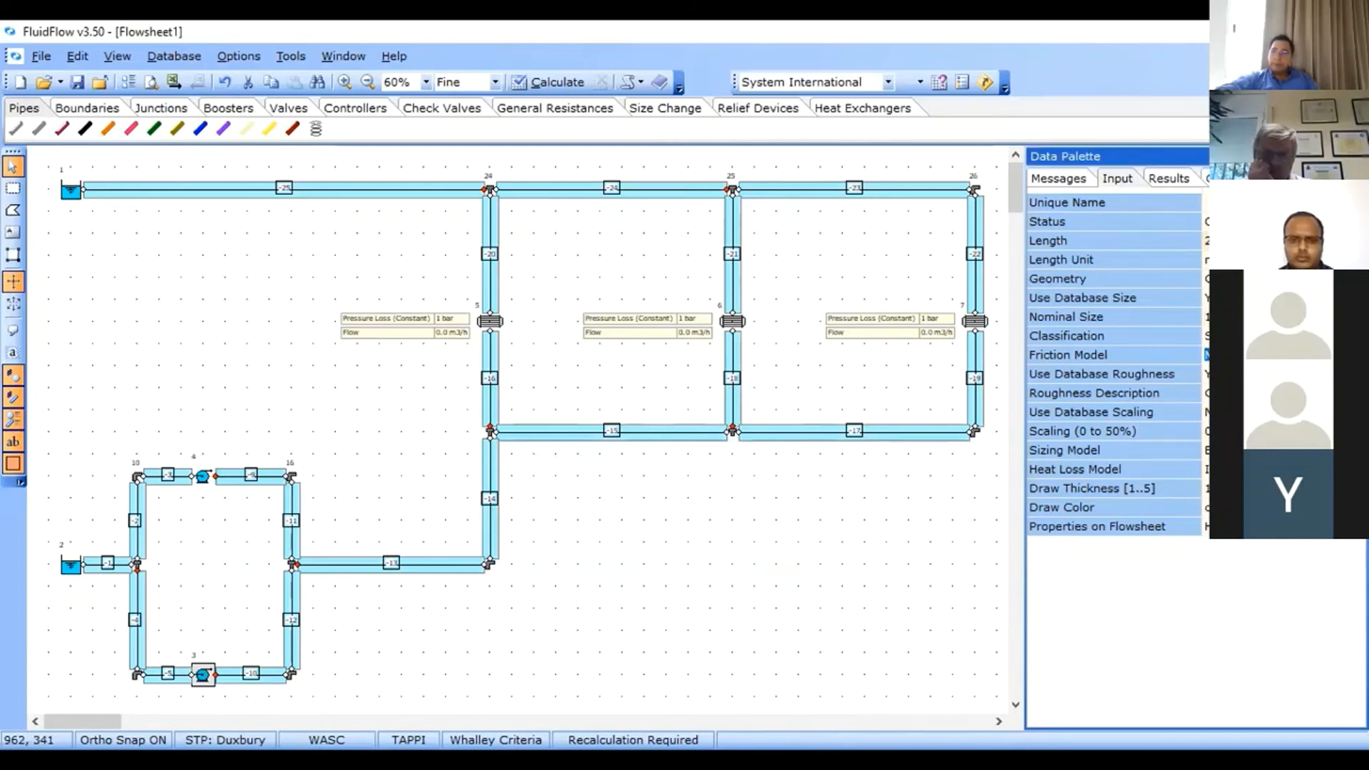
left_click(1357, 356)
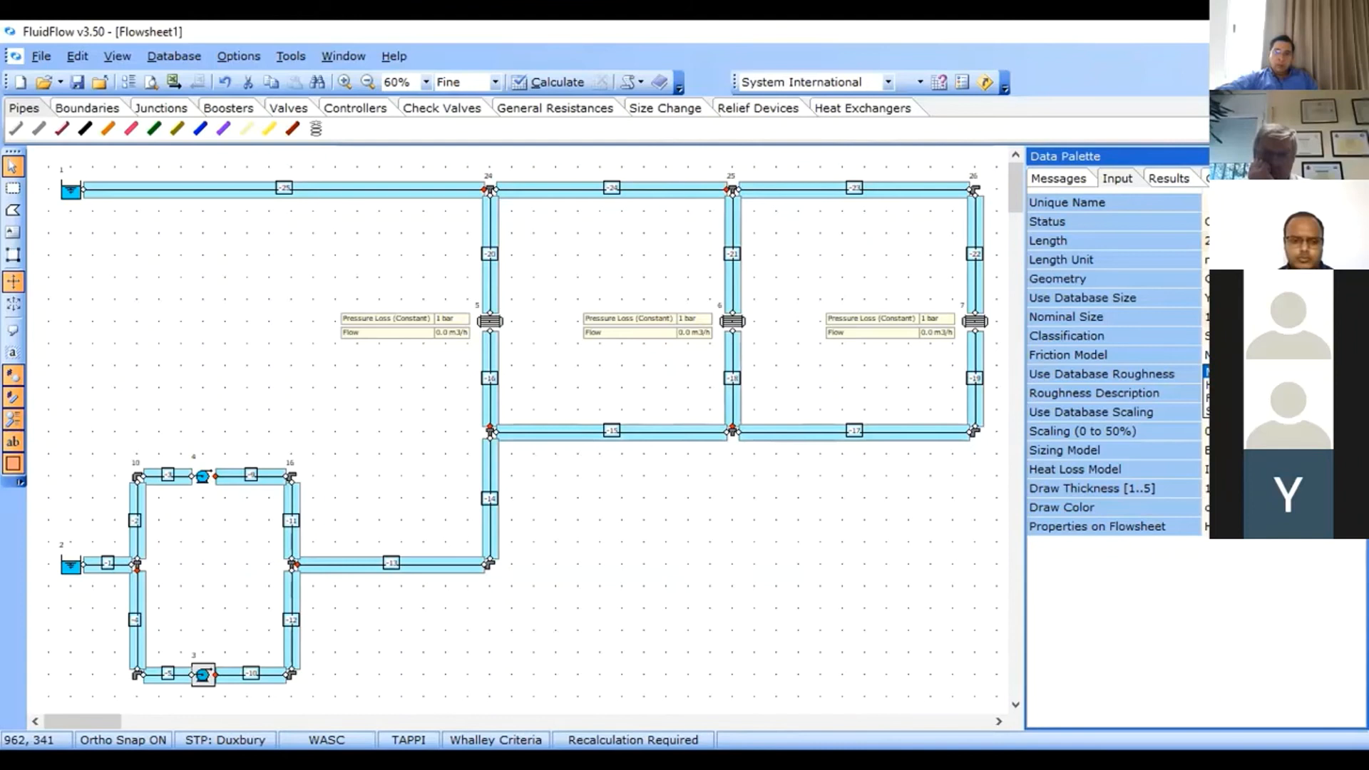
left_click(1283, 385)
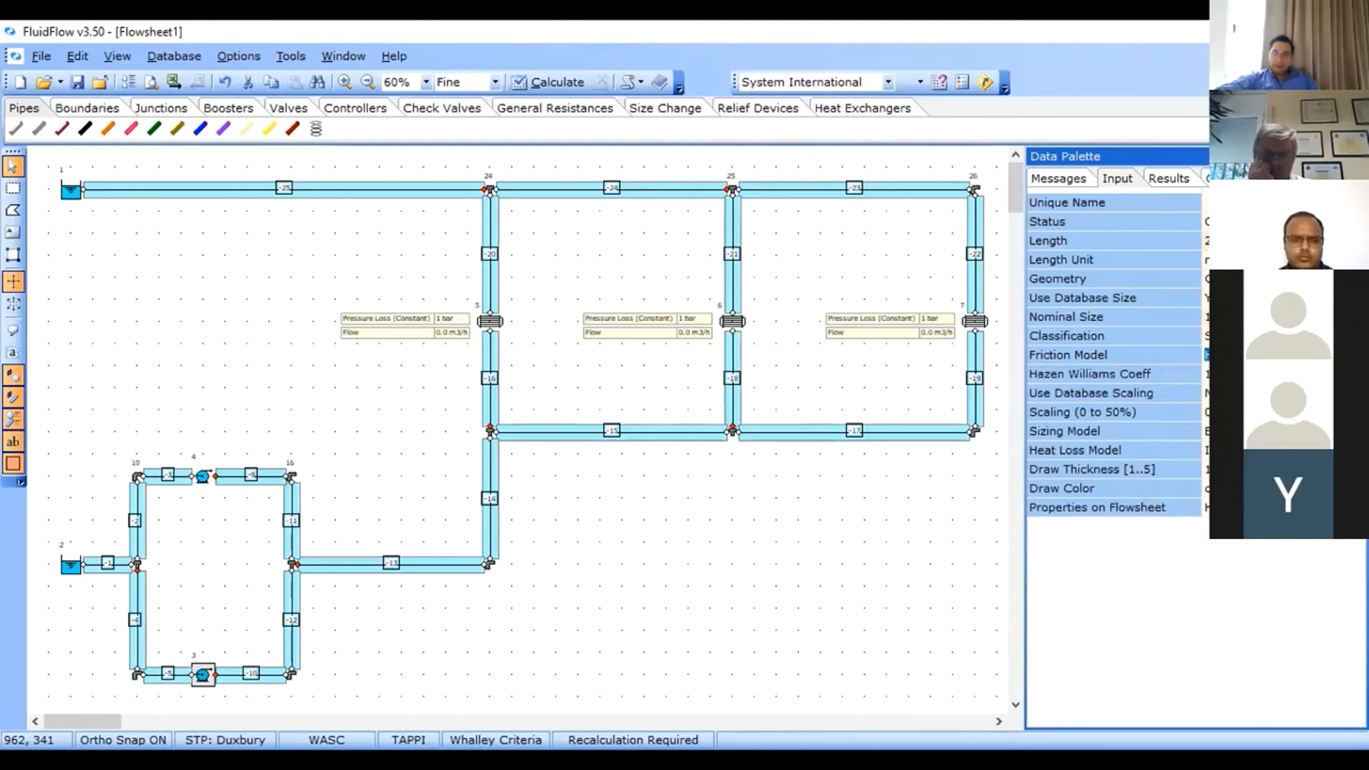
left_click(1241, 374)
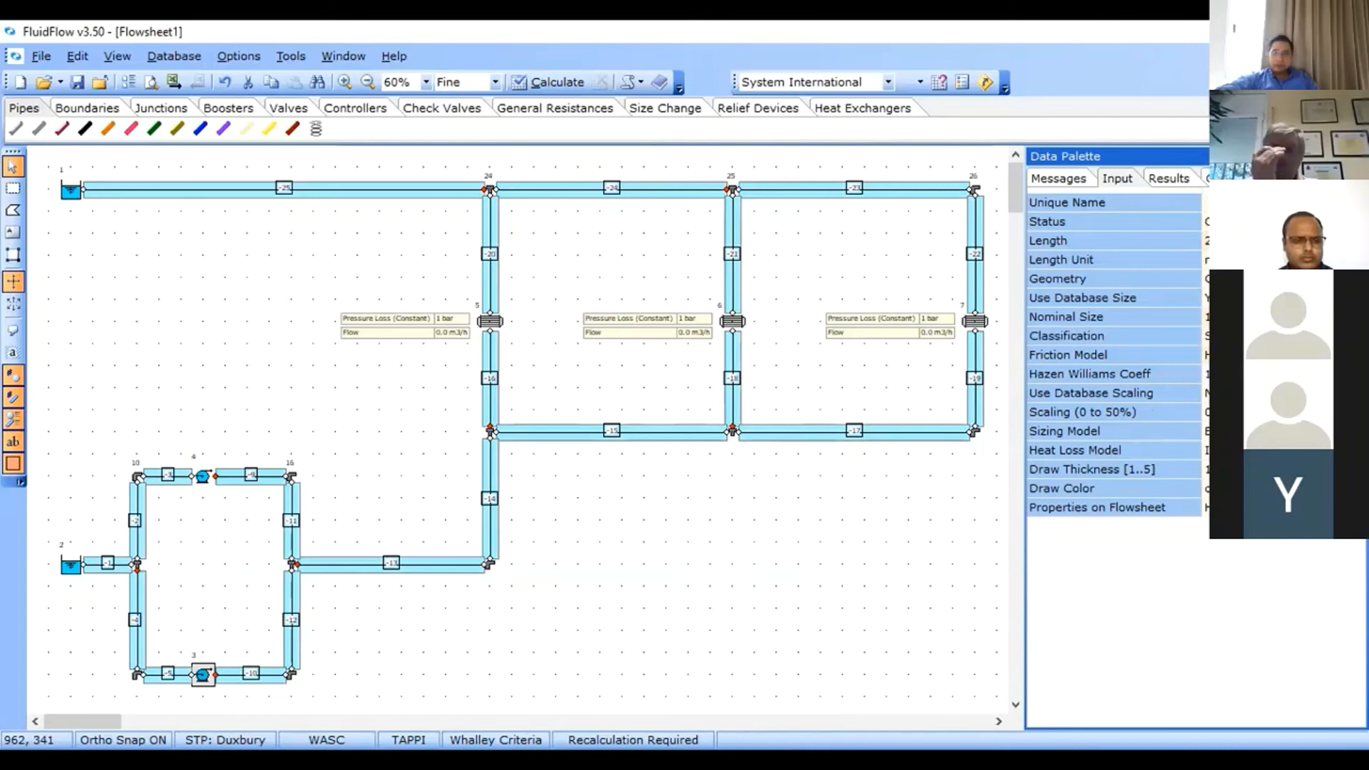
key("Return")
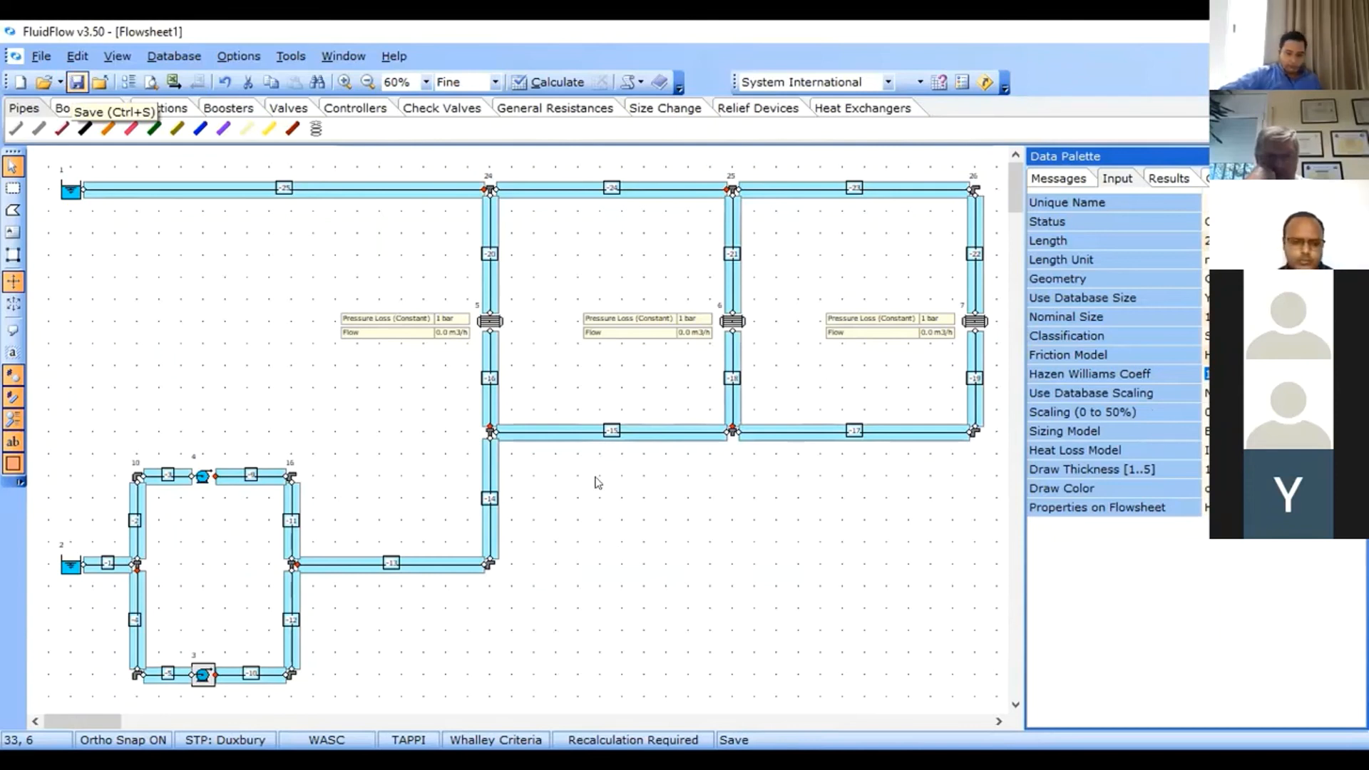
Save the flowsheet as cooling water network design.
key("ctrl+s")
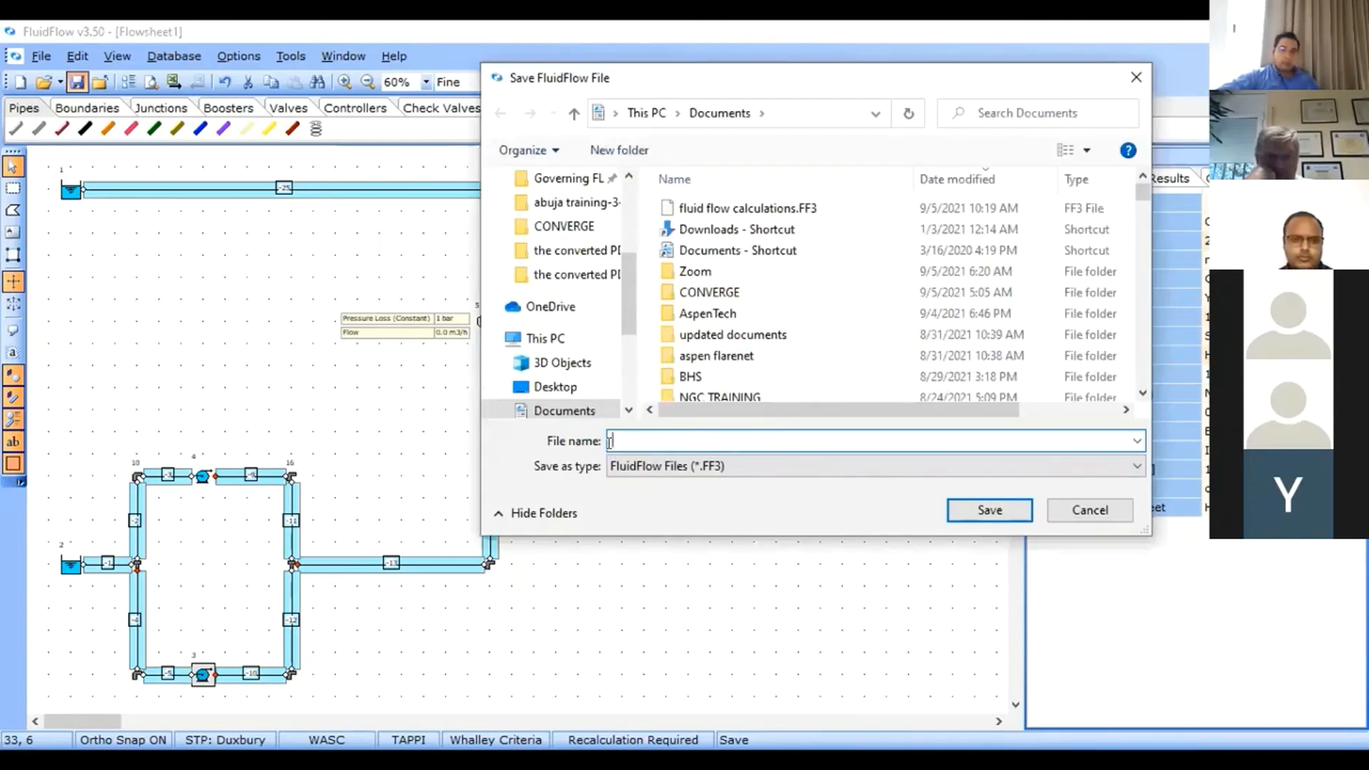
type("cooling ")
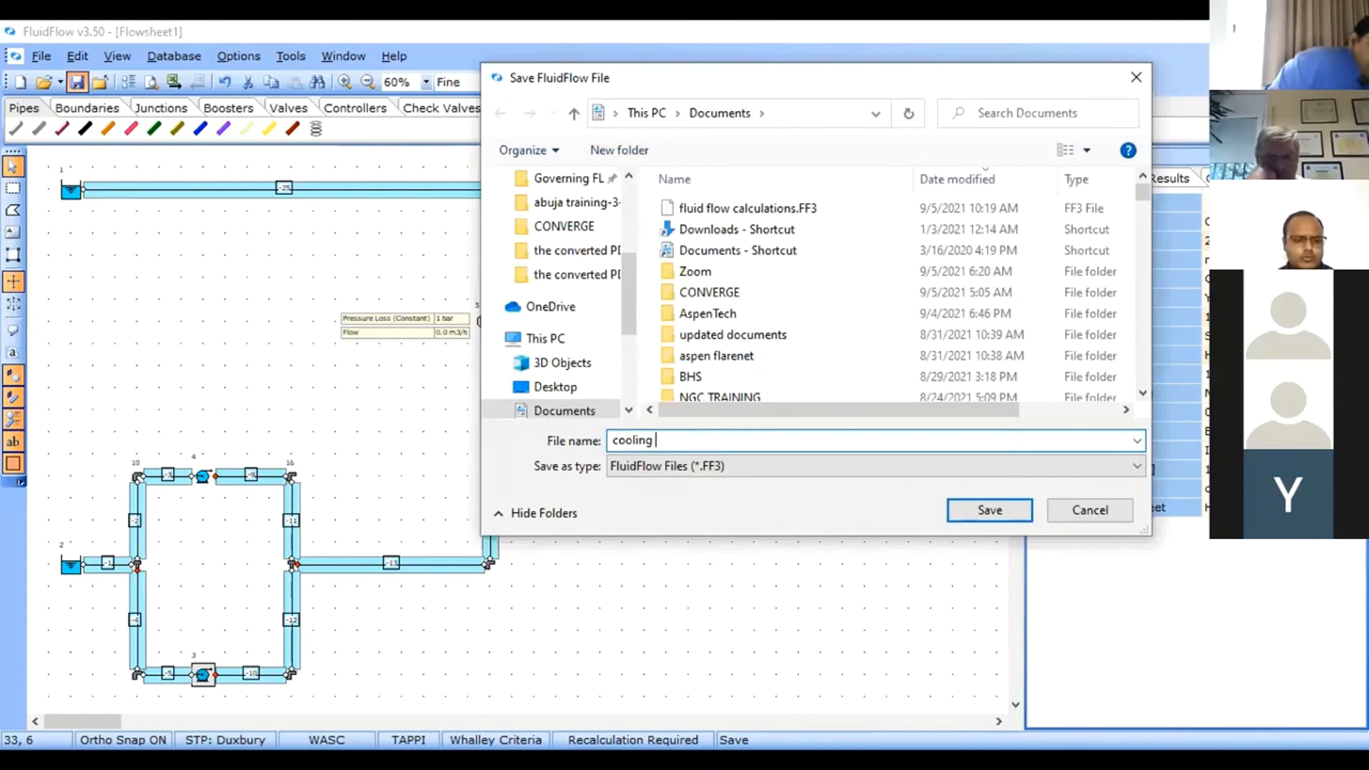
type("water network")
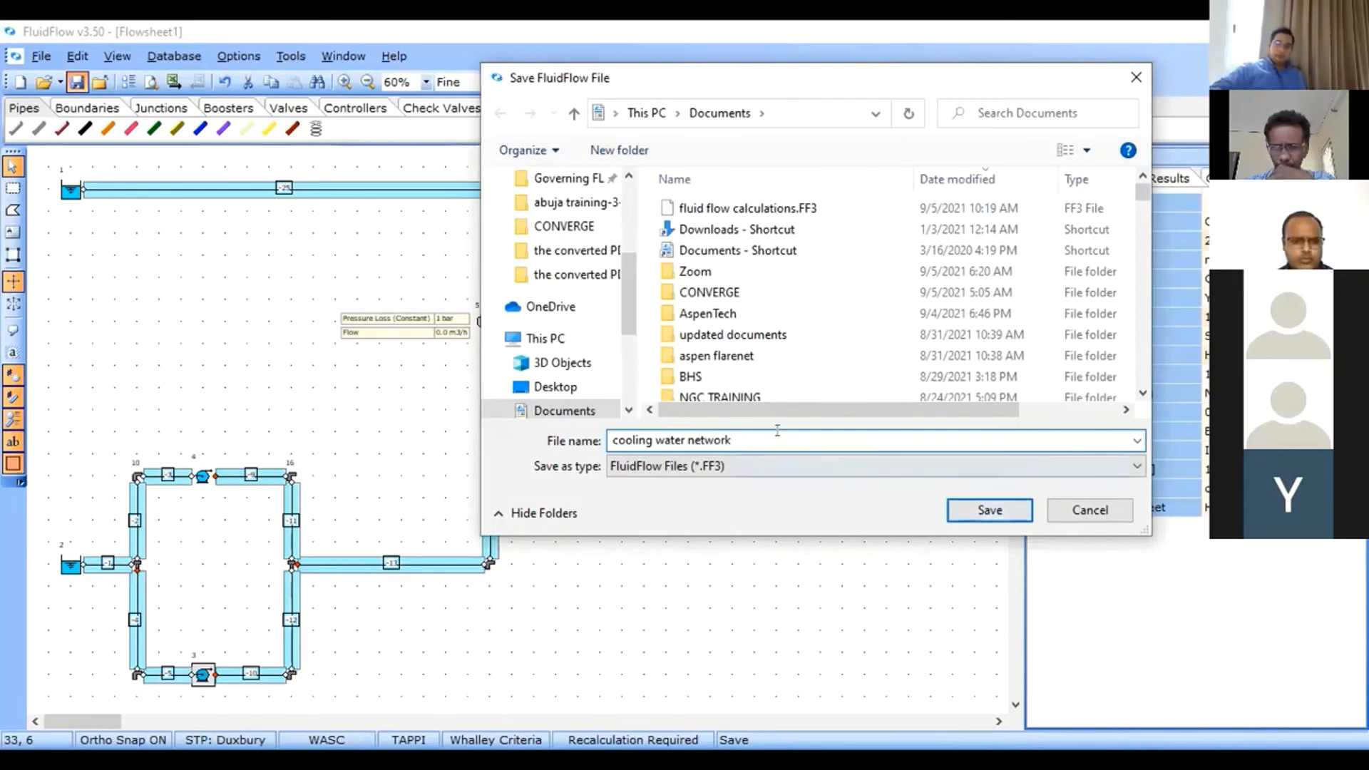
type(" design")
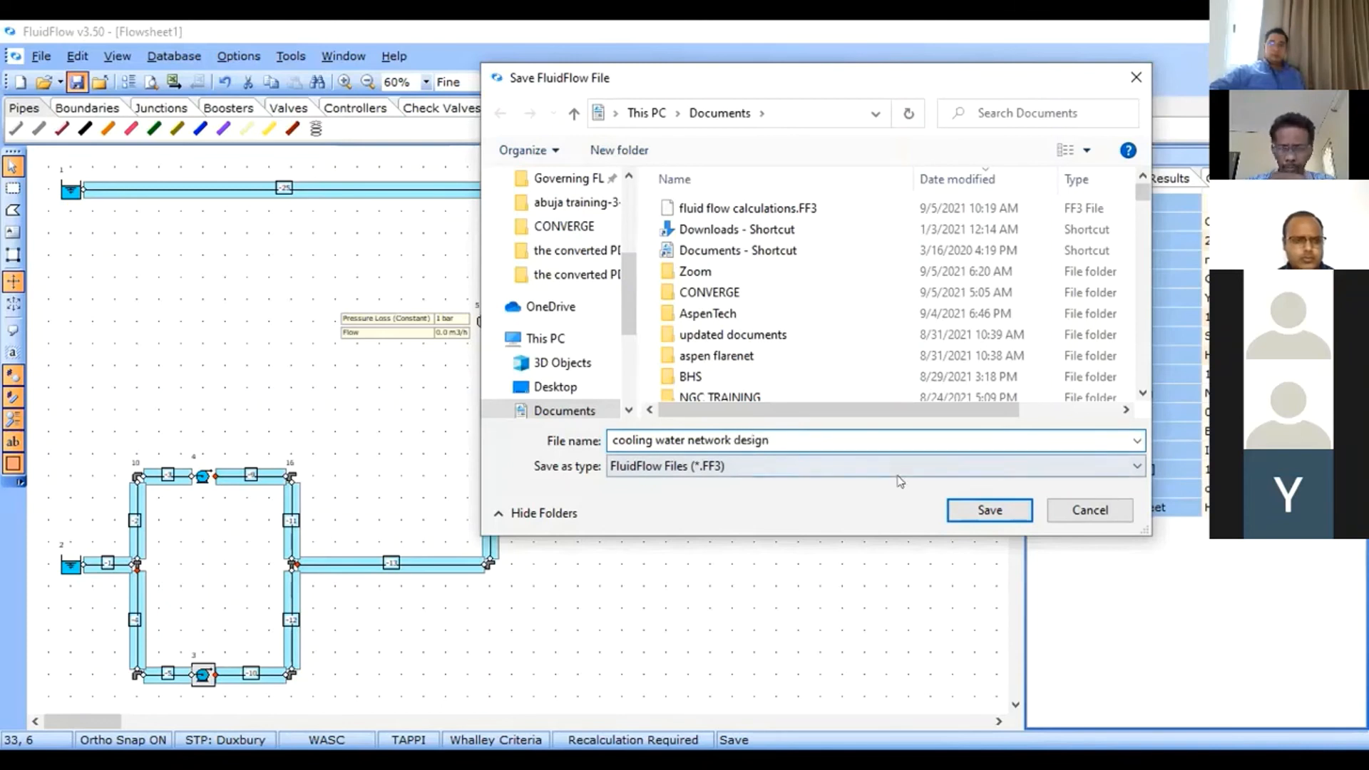
left_click(984, 509)
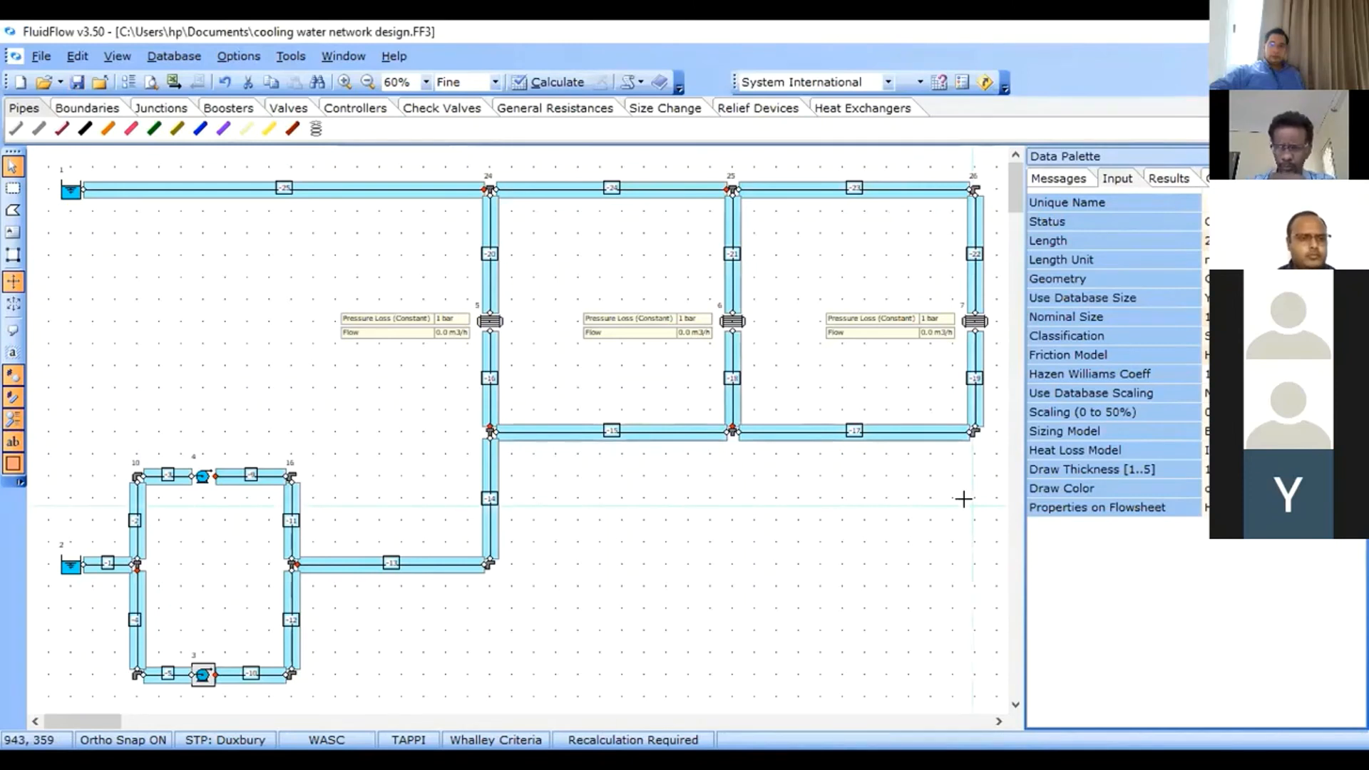
Review the input properties of the first heat exchanger and both pumps in the lower loop.
left_click(962, 499)
left_click(491, 322)
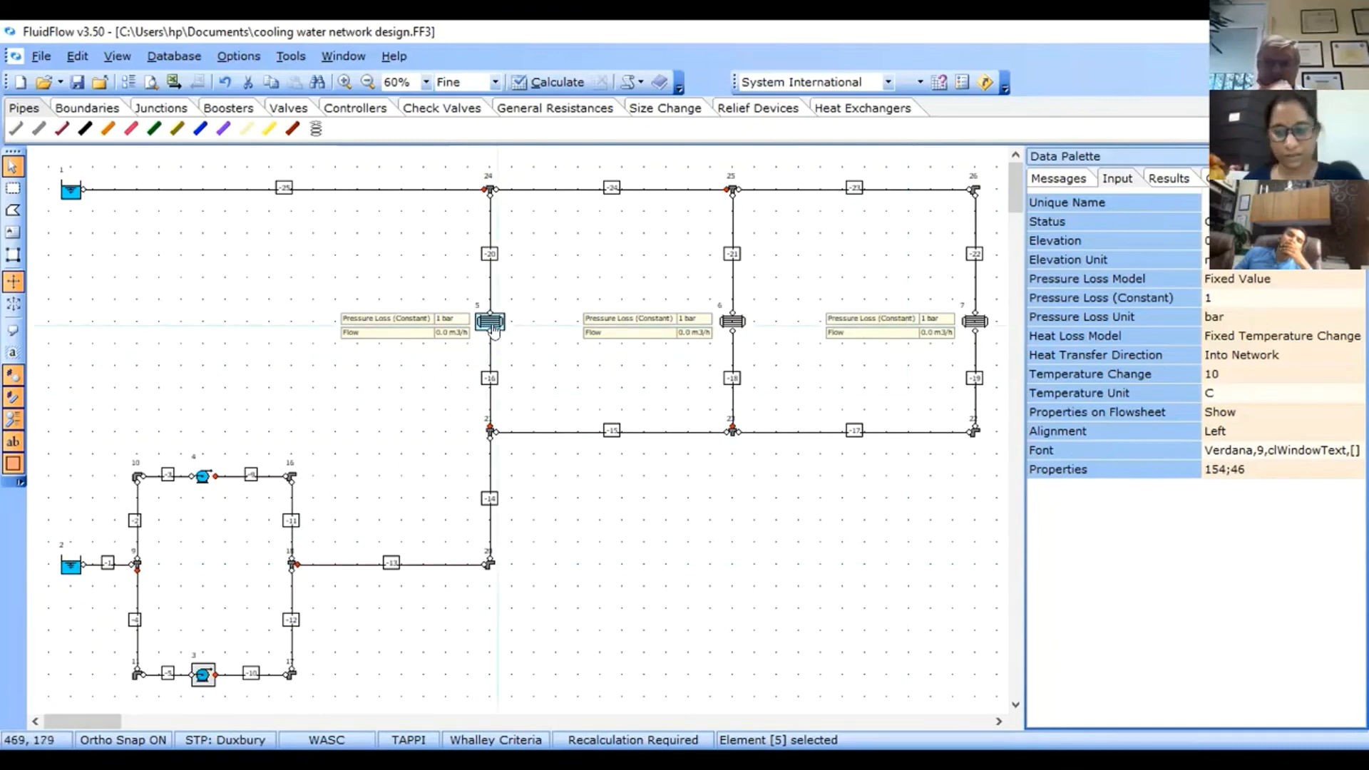
left_click(595, 498)
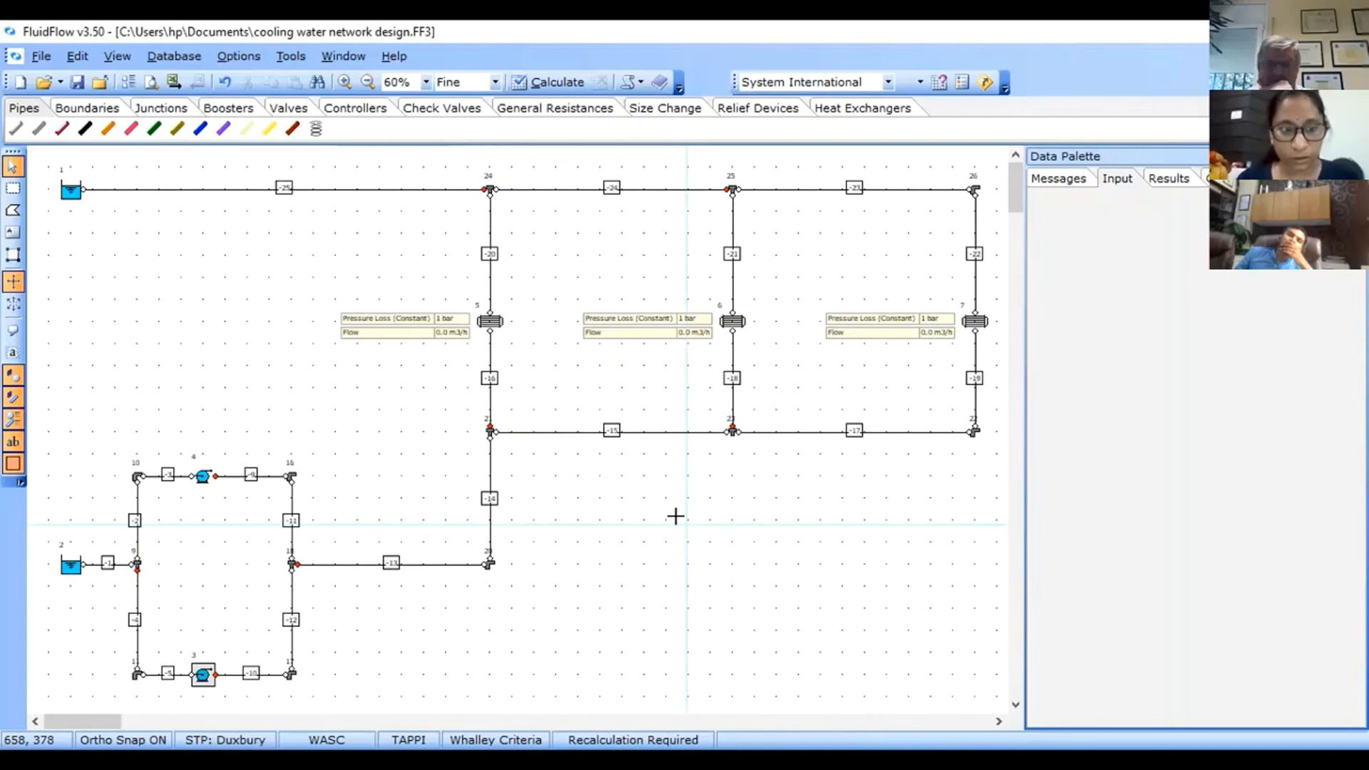
left_click(200, 477)
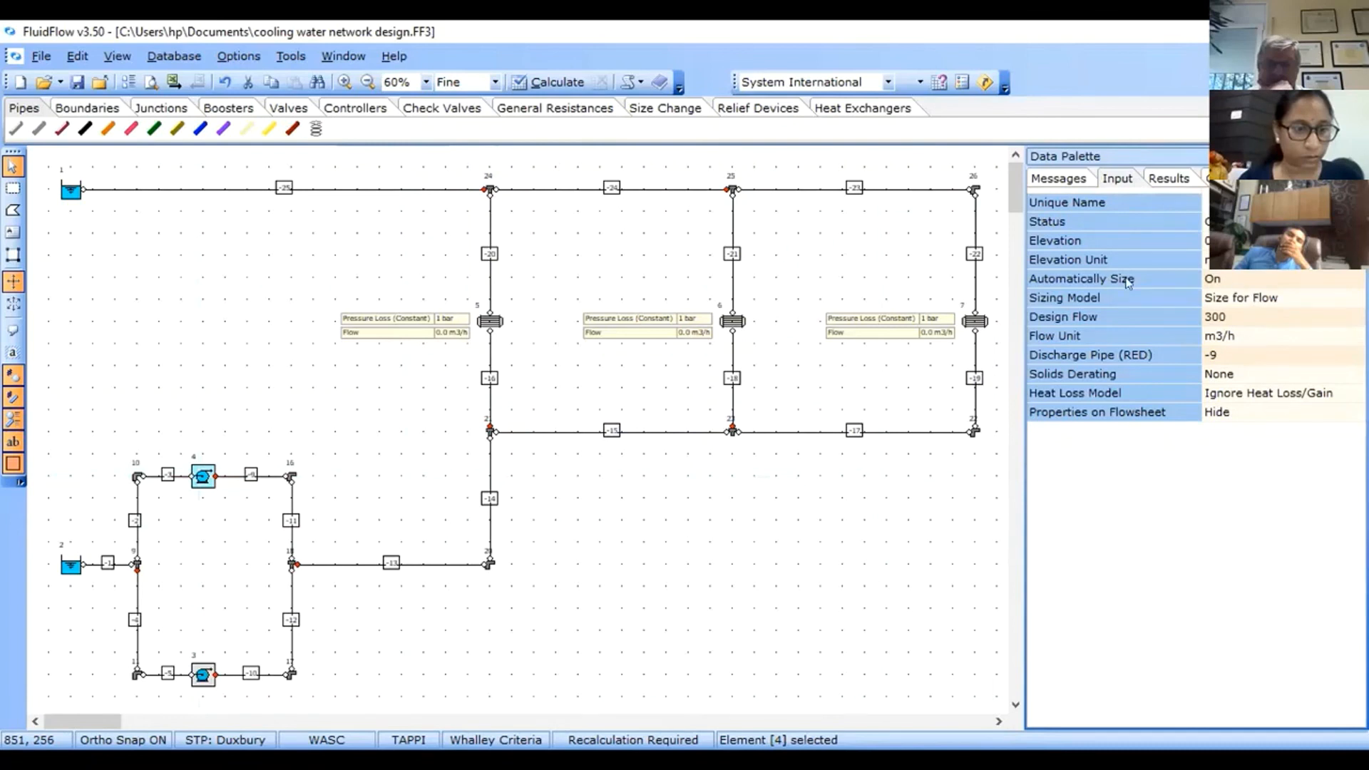
left_click(1256, 277)
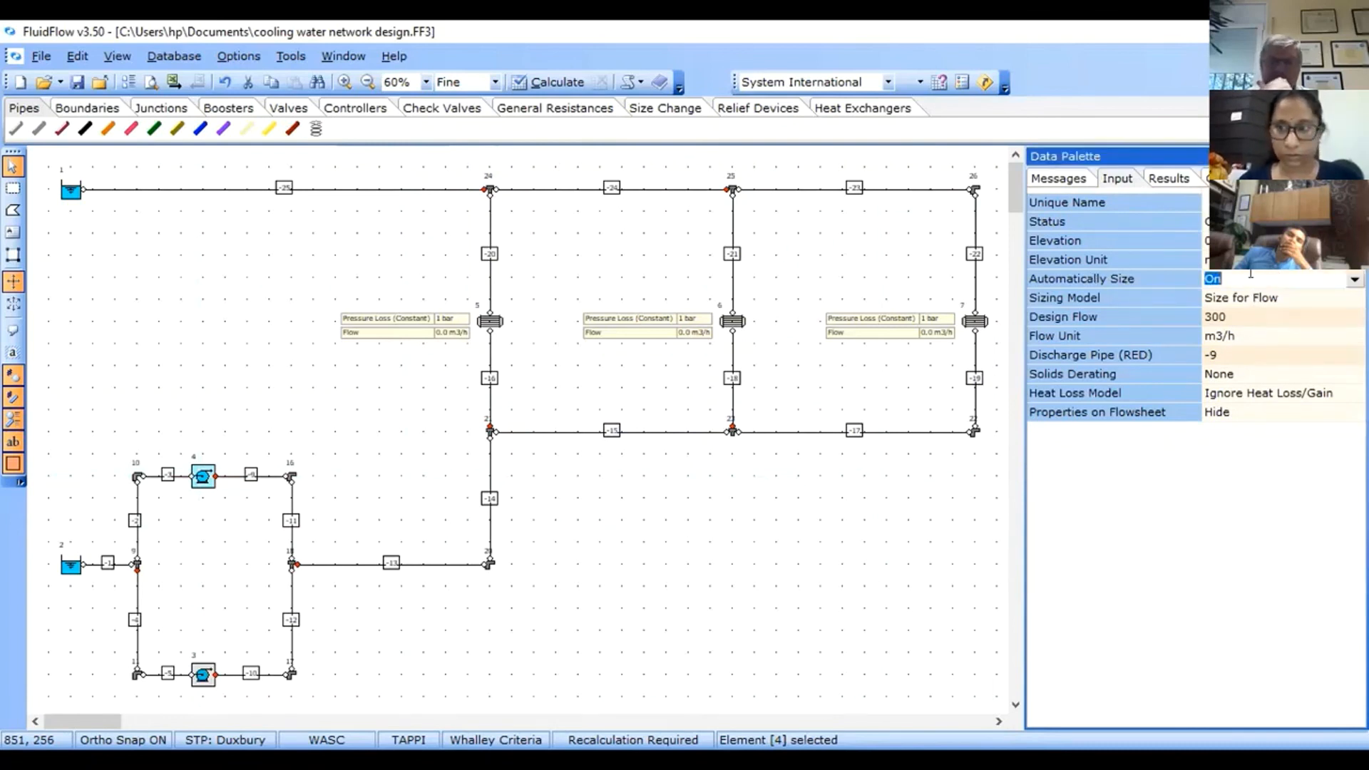
left_click(1247, 315)
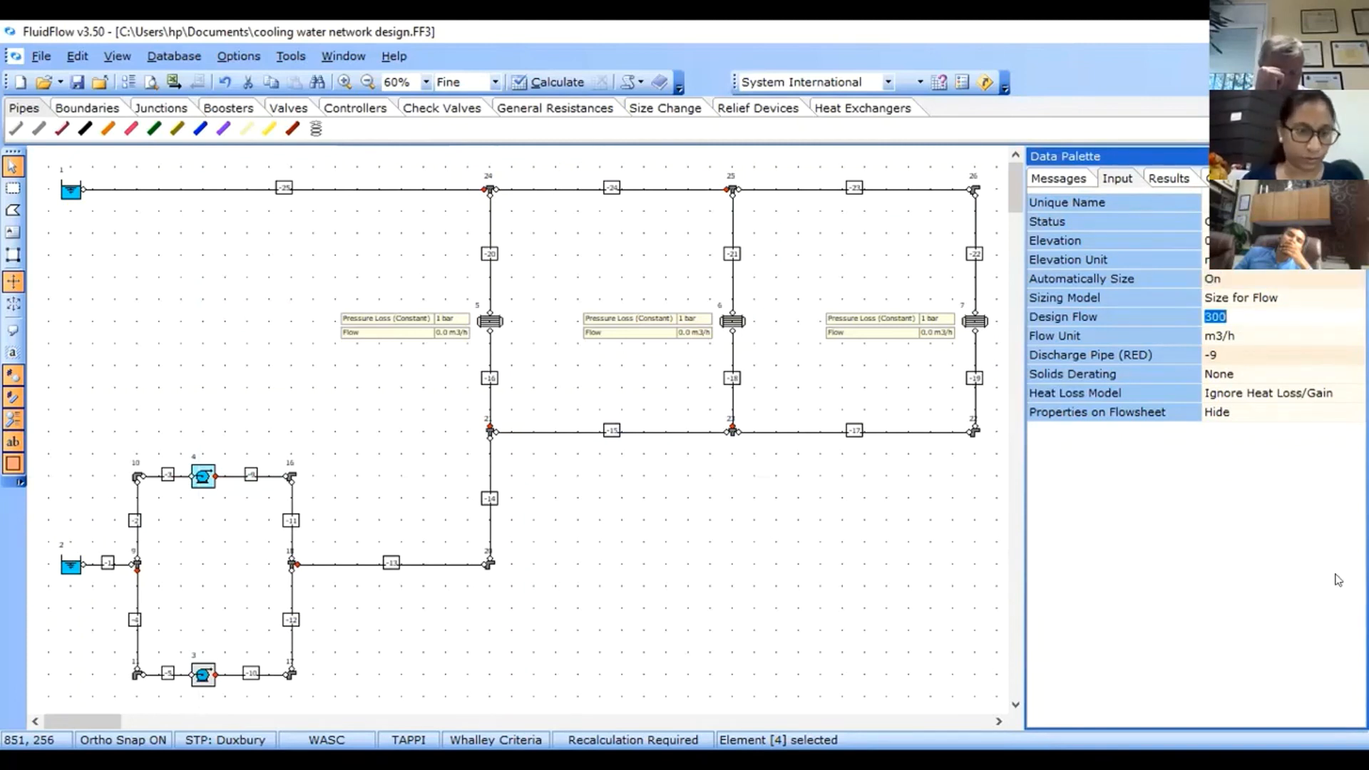
left_click(767, 578)
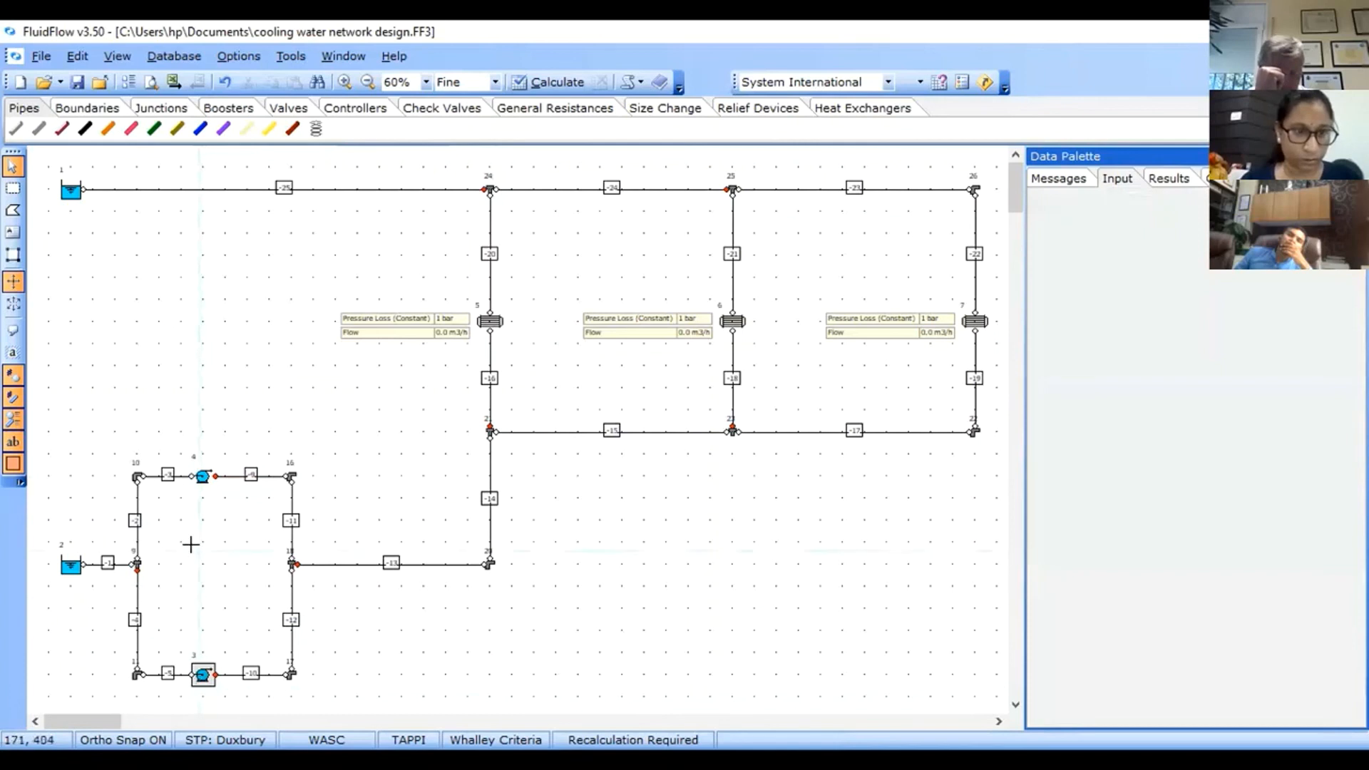
left_click(203, 675)
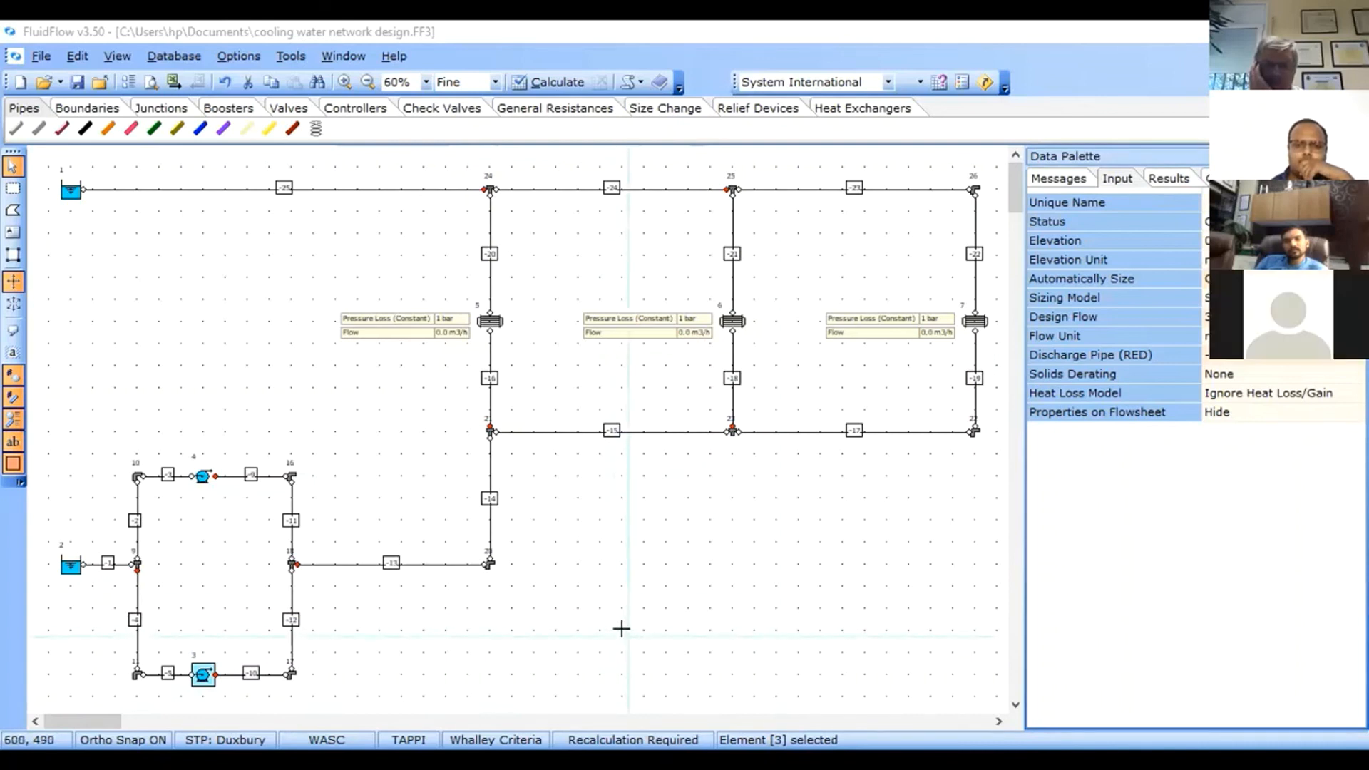
left_click(867, 295)
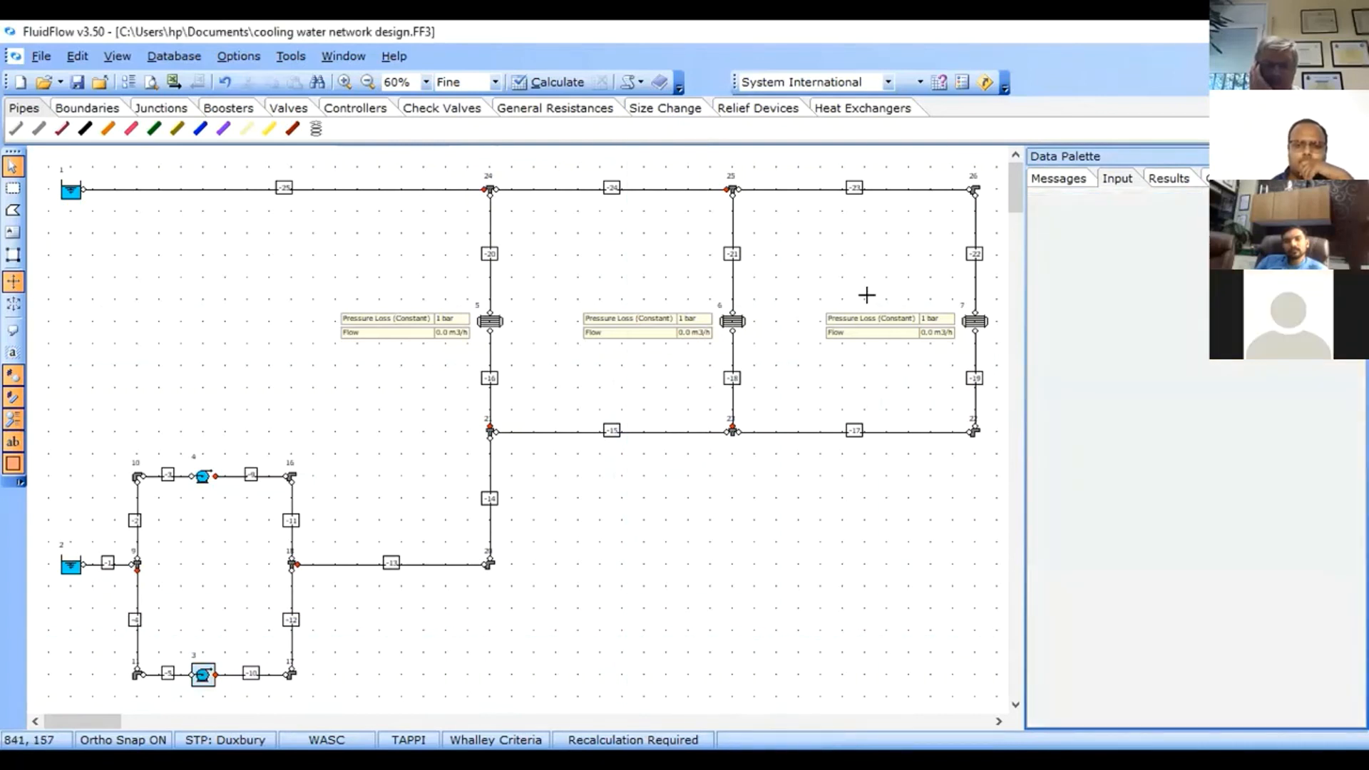